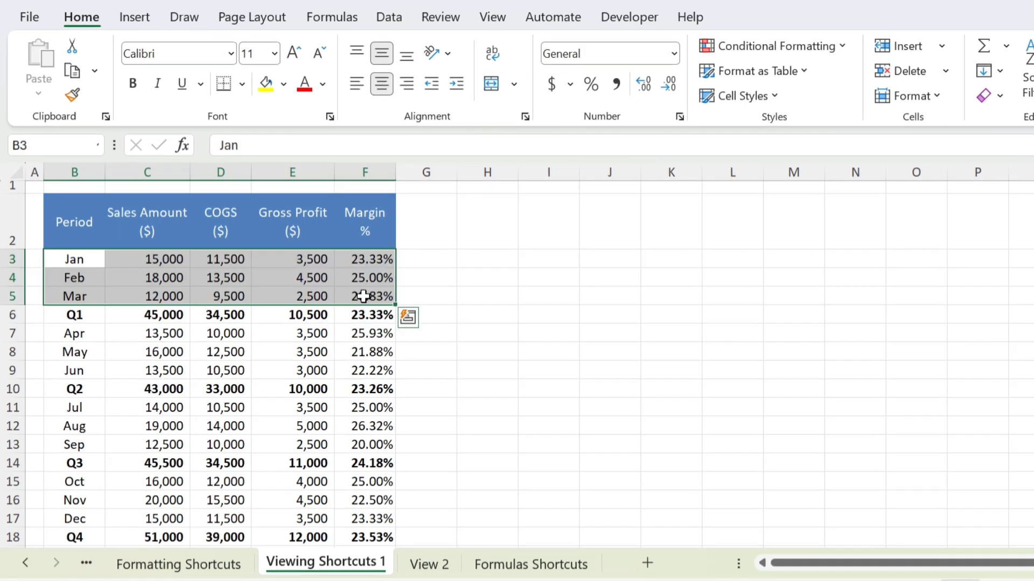
Step: Preview Quick Analysis chart and totals suggestions for the Jan–Mar rows, then dismiss them
{"action": "key", "text": "ctrl+q"}
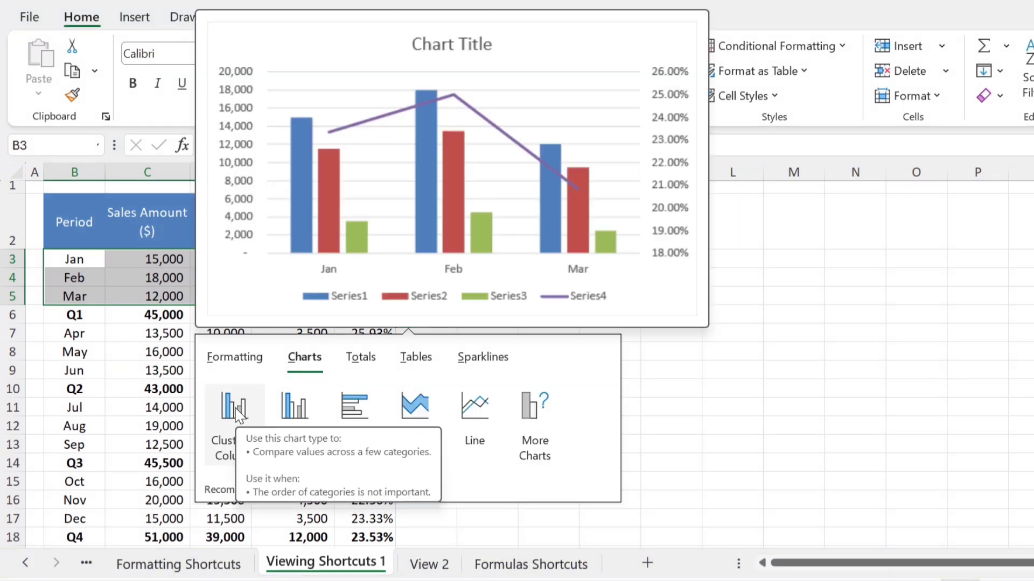
{"action": "left_click", "coordinate": [368, 355]}
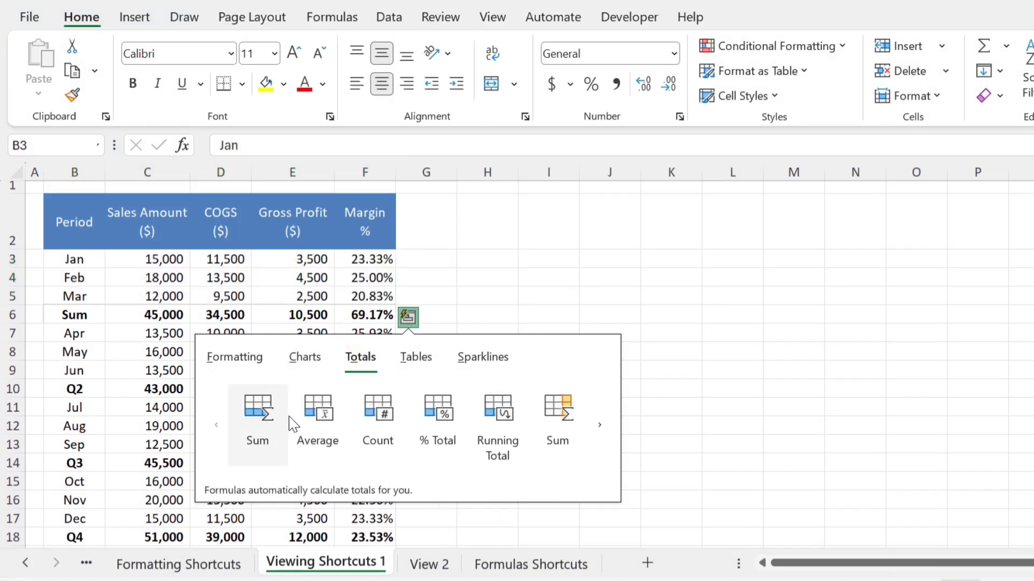
{"action": "key", "text": "Escape"}
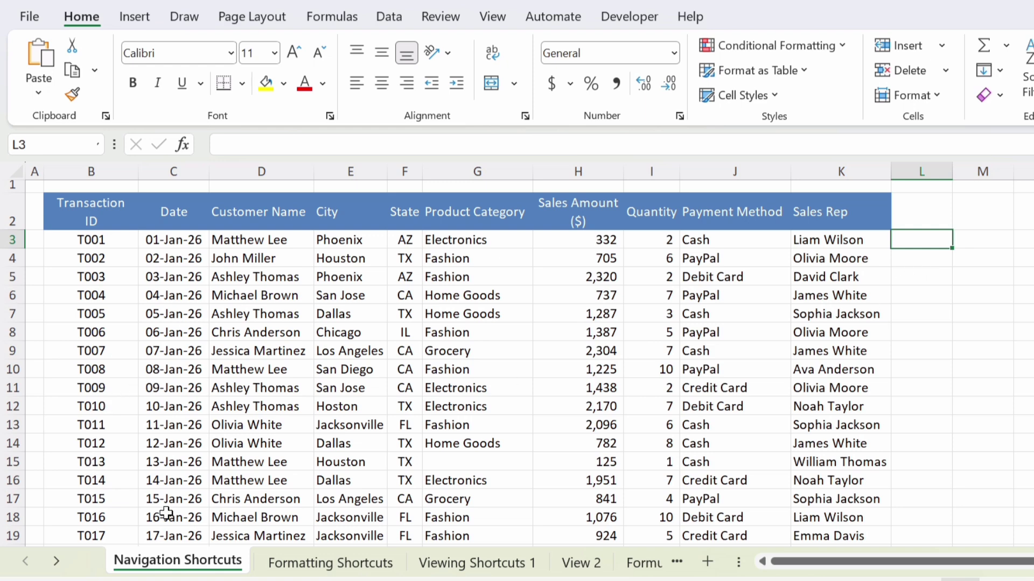
{"action": "scroll", "coordinate": [140, 496], "scroll_direction": "down", "scroll_amount": 6}
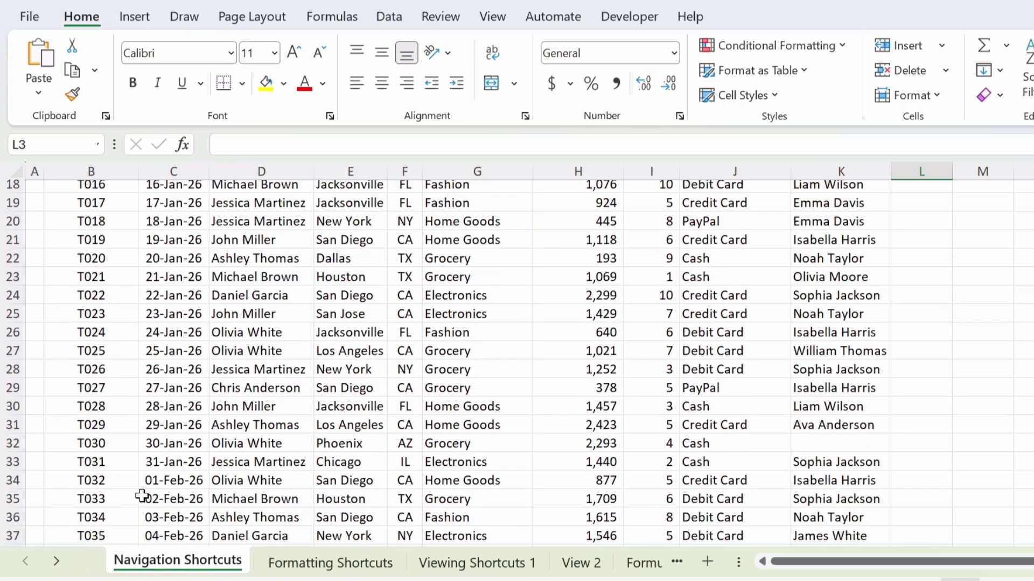
{"action": "scroll", "coordinate": [141, 496], "scroll_direction": "down", "scroll_amount": 19}
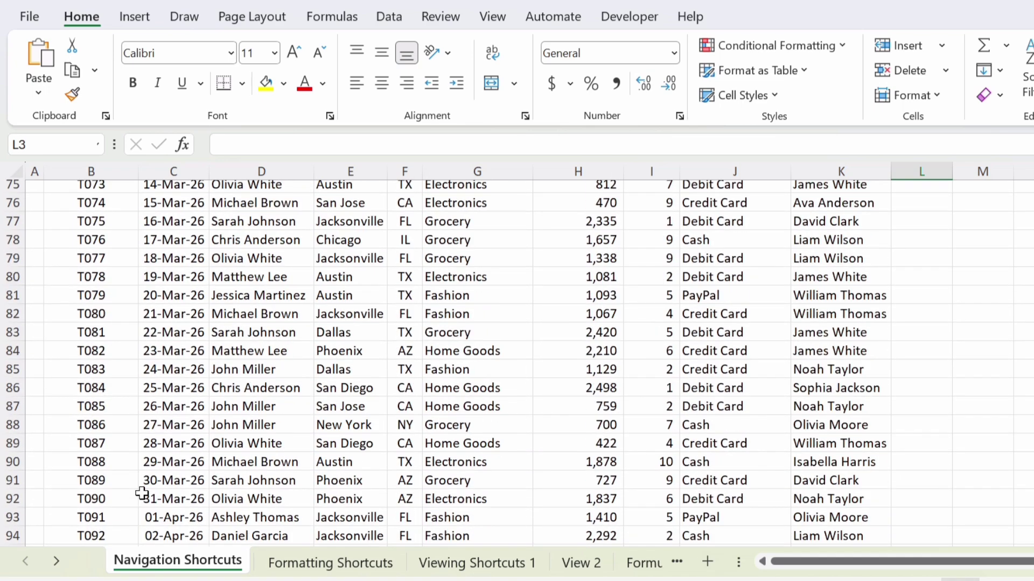
{"action": "scroll", "coordinate": [141, 494], "scroll_direction": "down", "scroll_amount": 10}
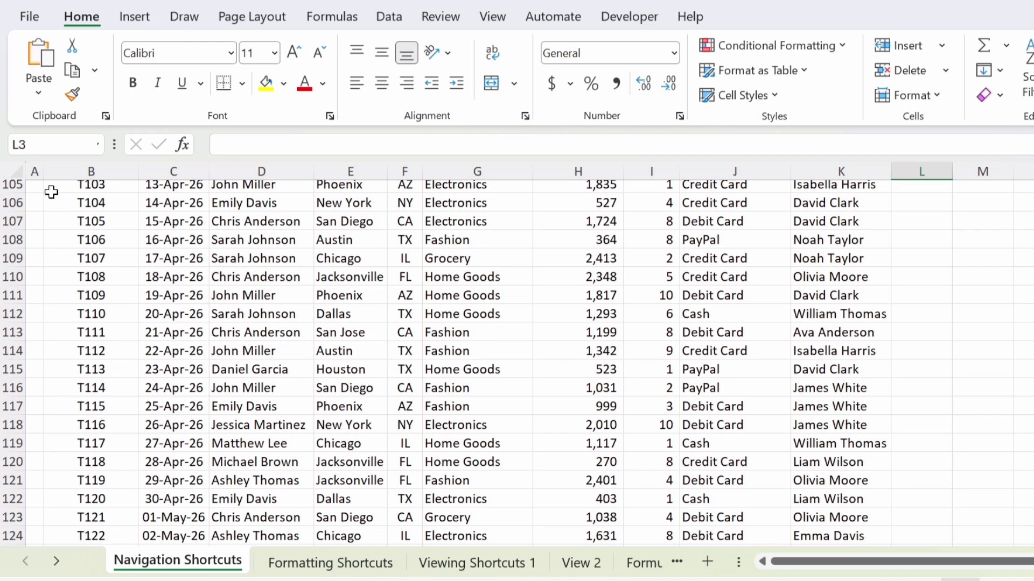
{"action": "left_click", "coordinate": [70, 137]}
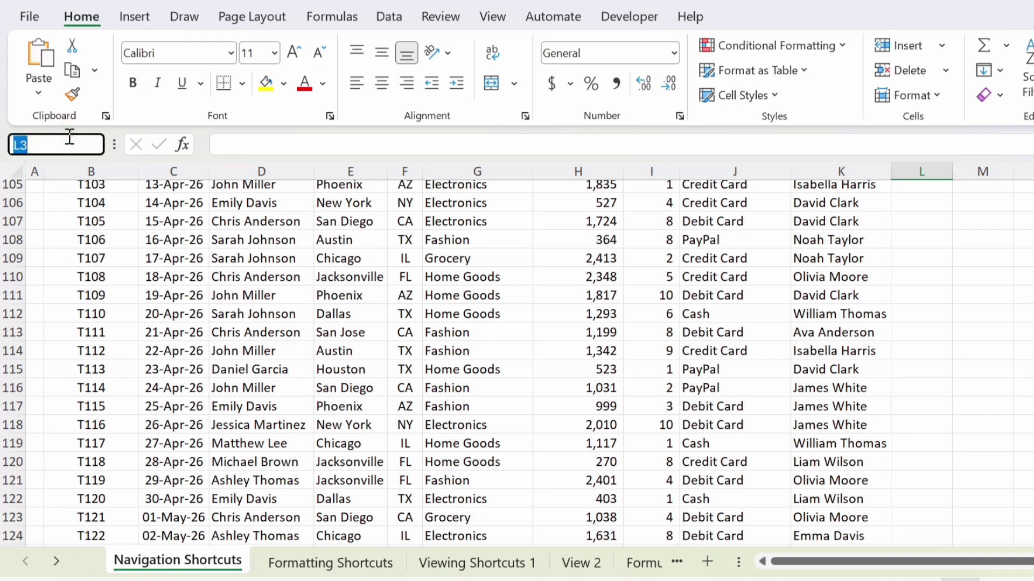
{"action": "type", "text": "A250"}
{"action": "key", "text": "Return"}
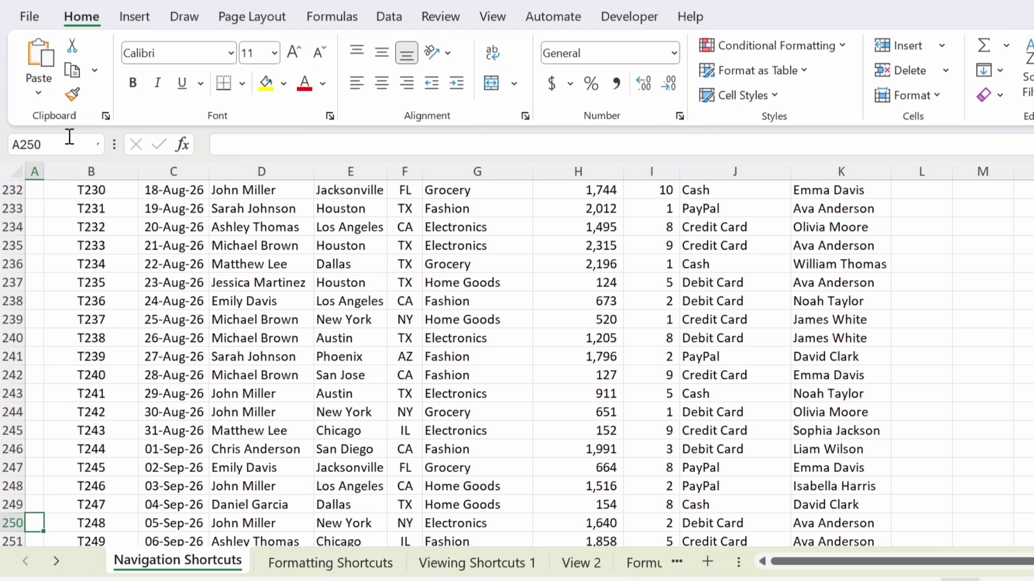
{"action": "left_click", "coordinate": [443, 426]}
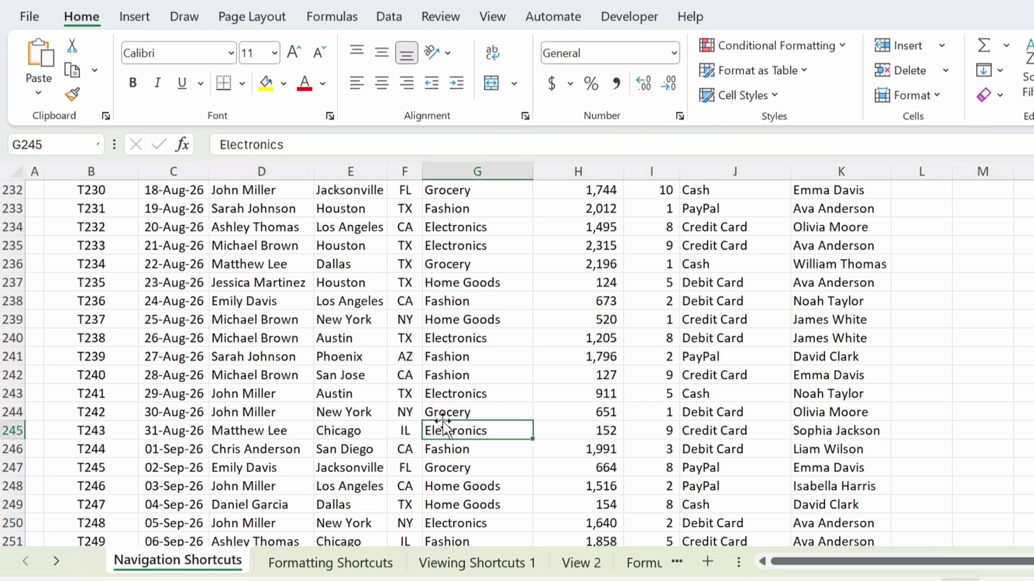
{"action": "scroll", "coordinate": [442, 425], "scroll_direction": "down", "scroll_amount": 20}
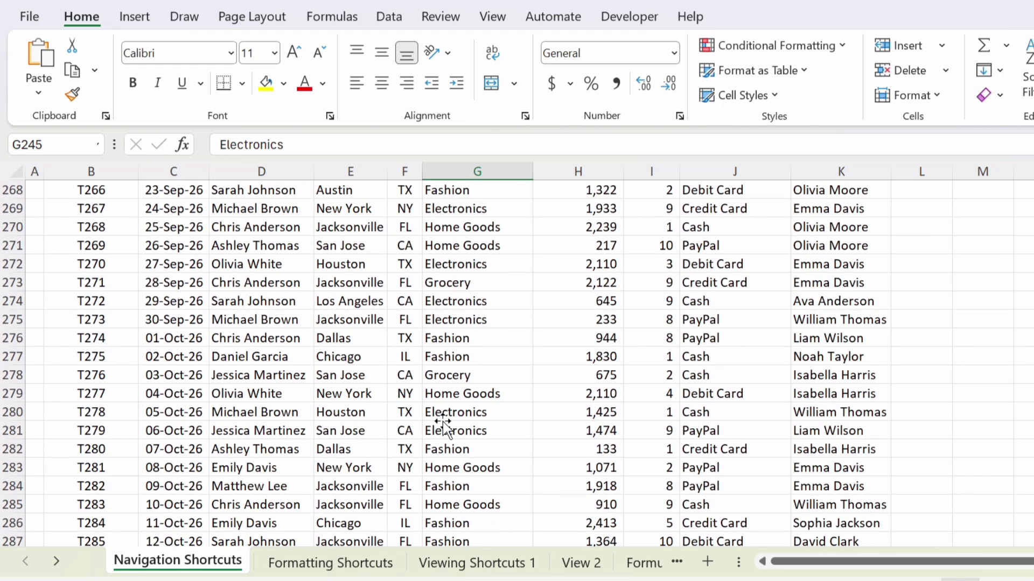
{"action": "scroll", "coordinate": [442, 426], "scroll_direction": "down", "scroll_amount": 9}
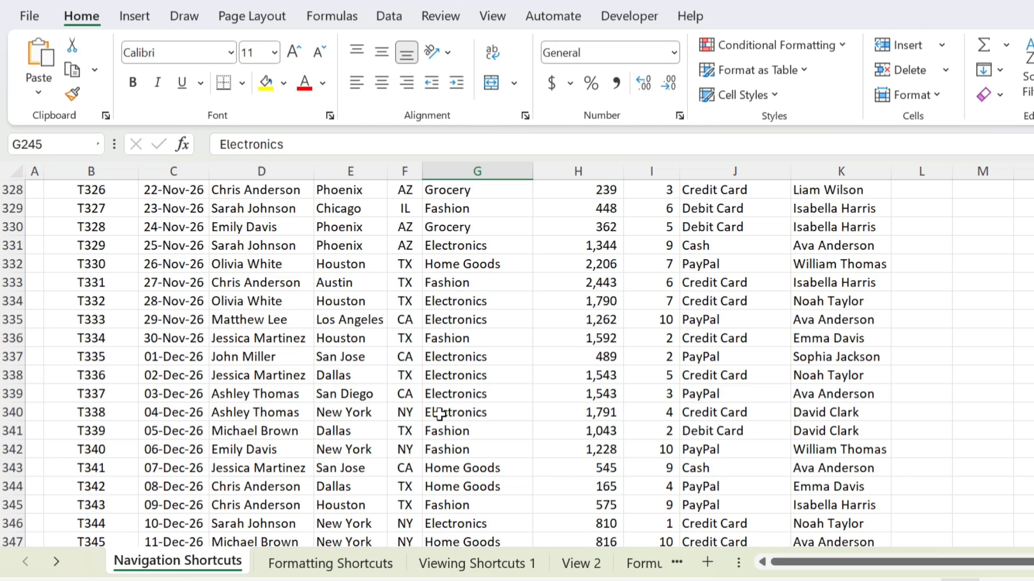
{"action": "key", "text": "ctrl+BackSpace"}
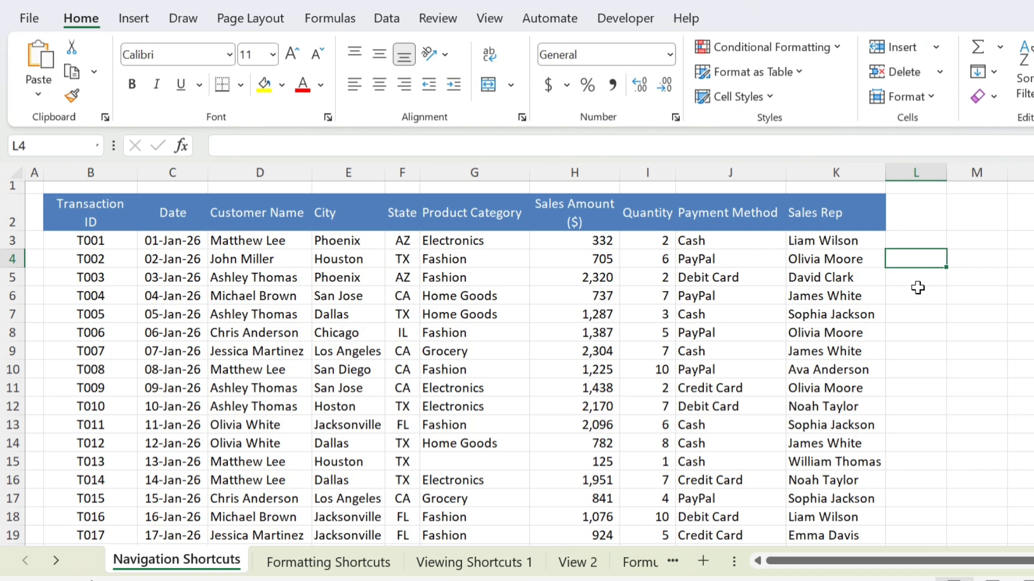
Step: Select the whole transaction table and pick out its empty cells with Go To Special Blanks
{"action": "key", "text": "Left"}
{"action": "key", "text": "Left"}
{"action": "key", "text": "Left"}
{"action": "key", "text": "Left"}
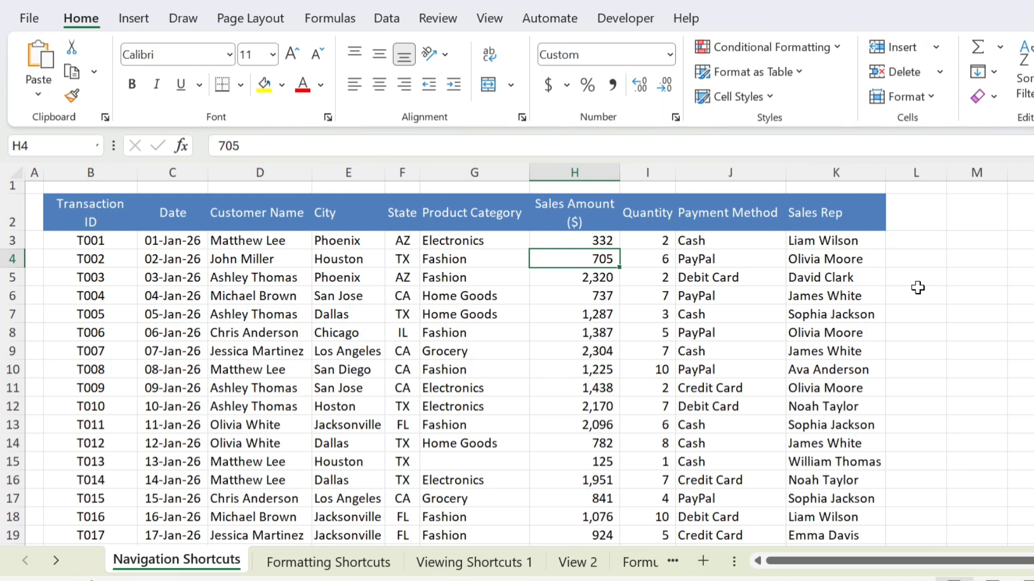
{"action": "key", "text": "ctrl+a"}
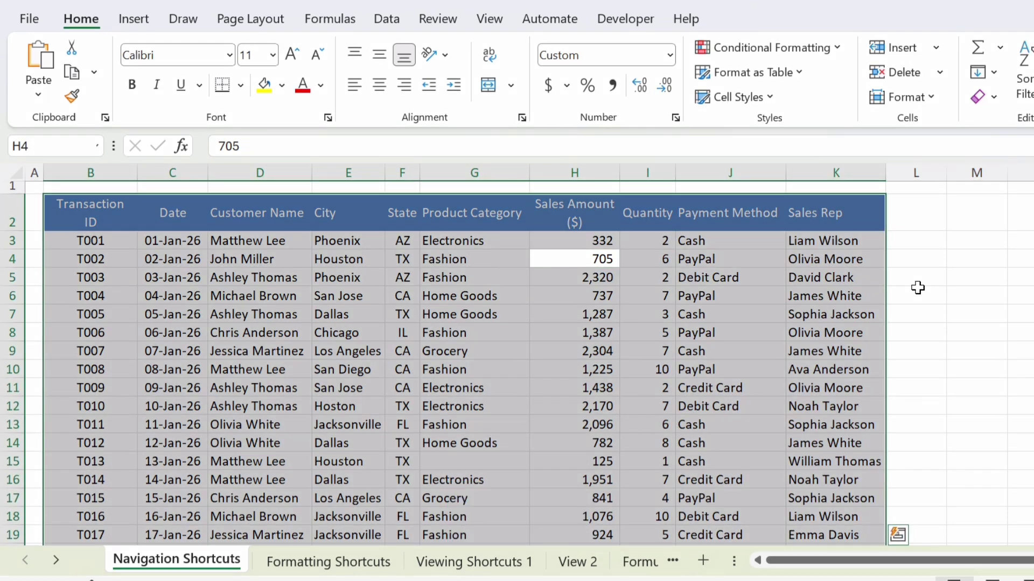
{"action": "key", "text": "ctrl+g"}
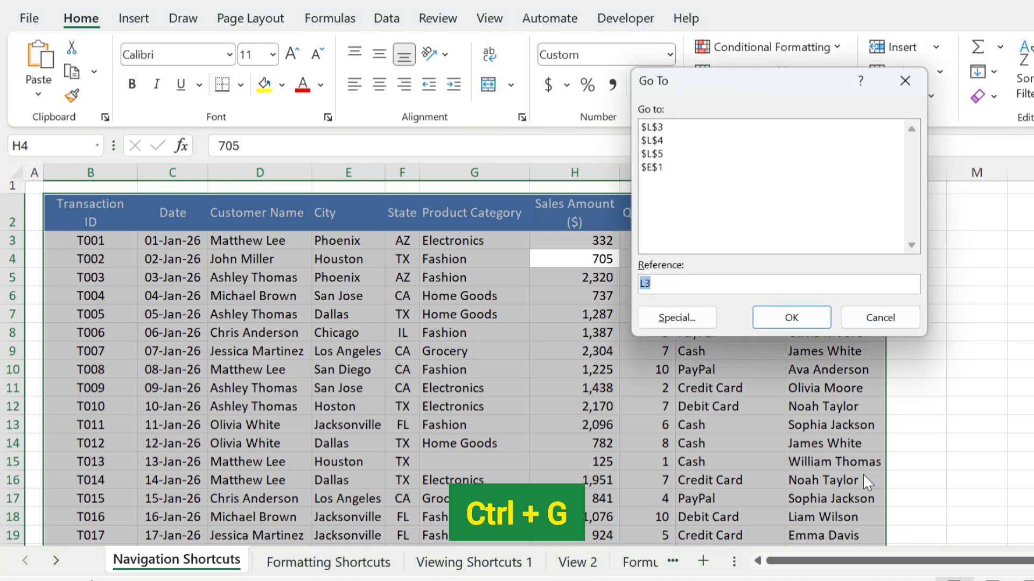
{"action": "left_click", "coordinate": [677, 318]}
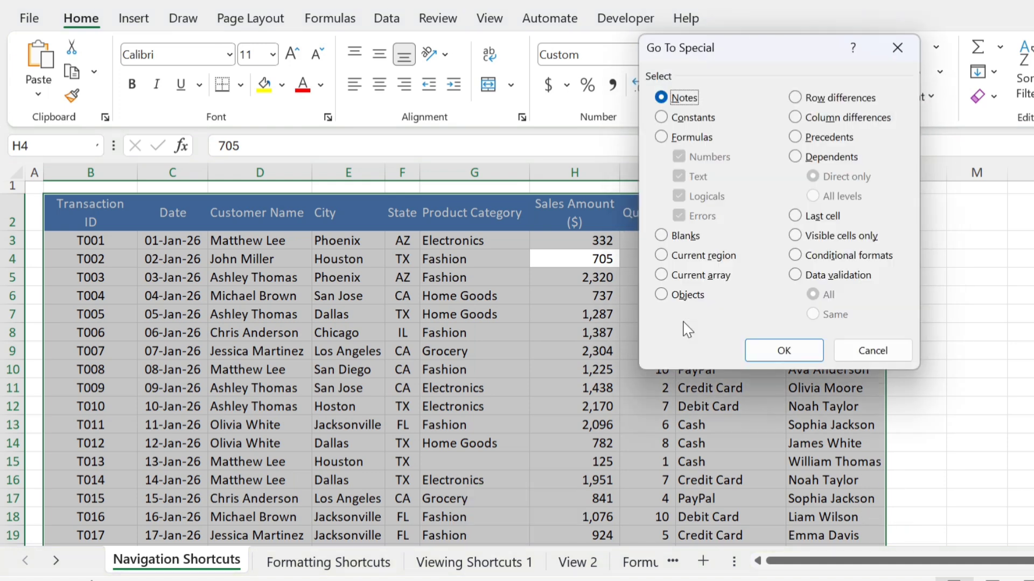
{"action": "left_click", "coordinate": [661, 237]}
{"action": "left_click", "coordinate": [762, 355]}
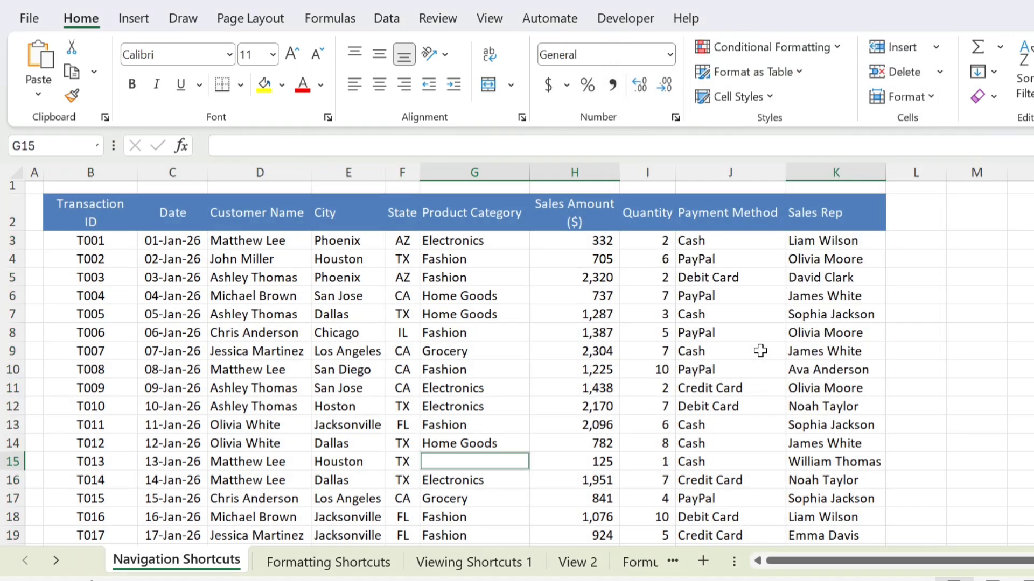
Step: Give the selected blank cells yellow fill and enter NA into all of them at once
{"action": "scroll", "coordinate": [760, 351], "scroll_direction": "down", "scroll_amount": 10}
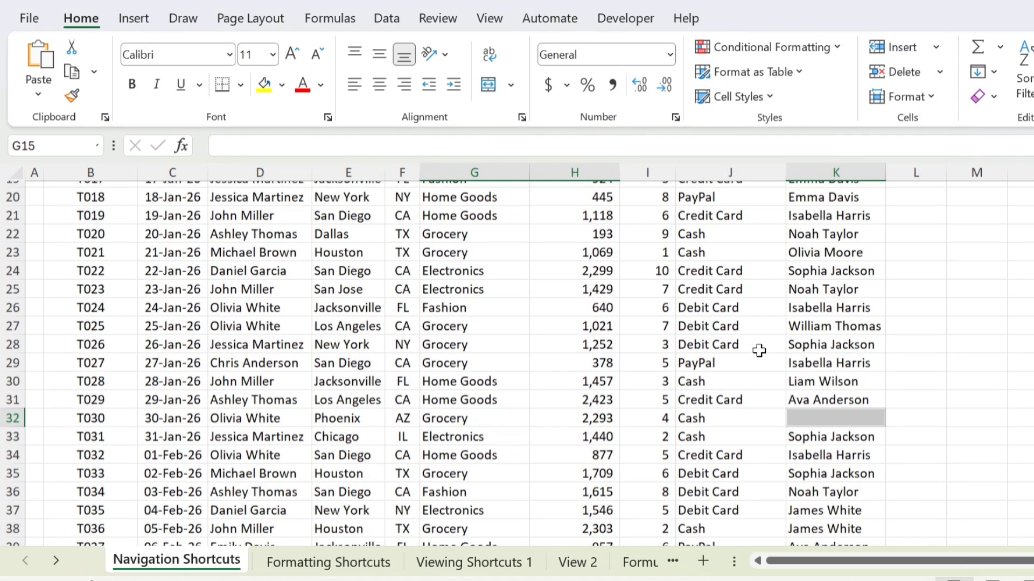
{"action": "scroll", "coordinate": [760, 351], "scroll_direction": "down", "scroll_amount": 2}
{"action": "scroll", "coordinate": [758, 351], "scroll_direction": "up", "scroll_amount": 9}
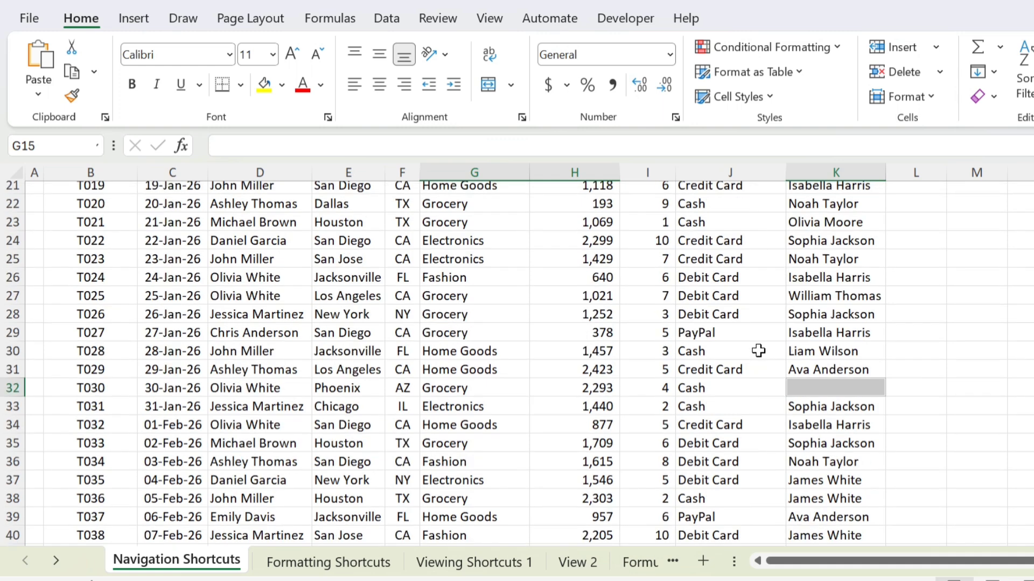
{"action": "scroll", "coordinate": [756, 350], "scroll_direction": "up", "scroll_amount": 3}
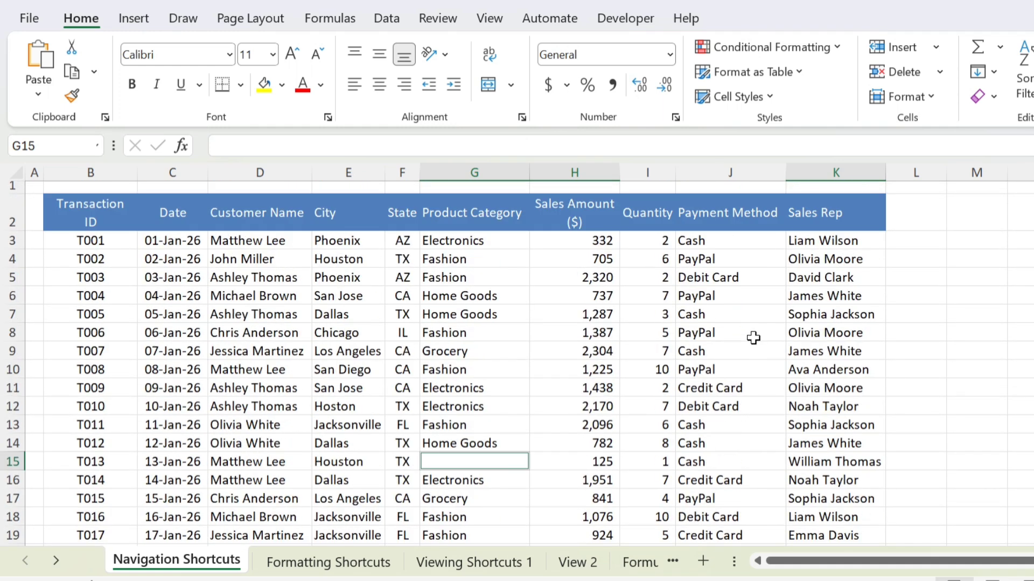
{"action": "left_click", "coordinate": [263, 86]}
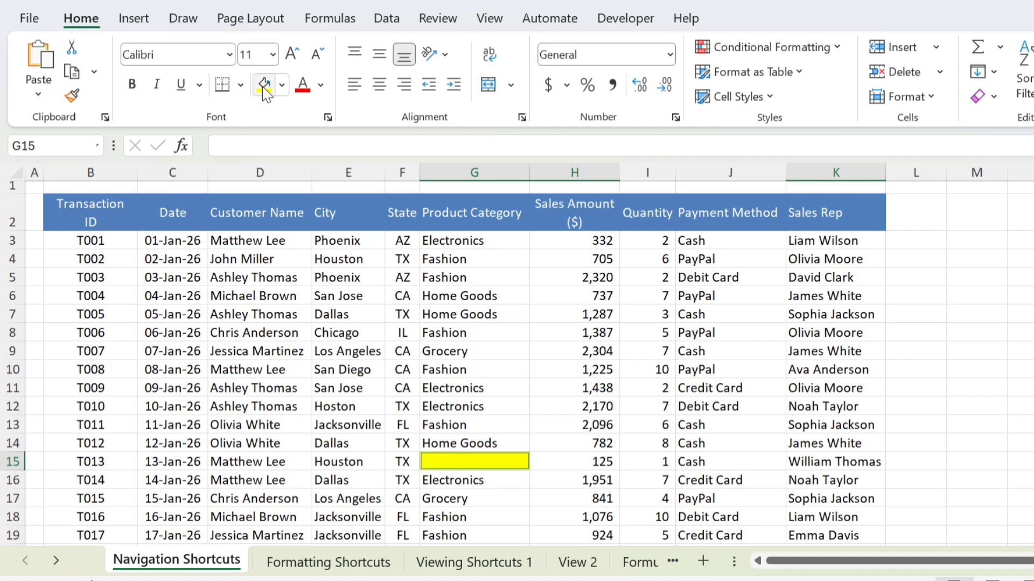
{"action": "type", "text": "NA"}
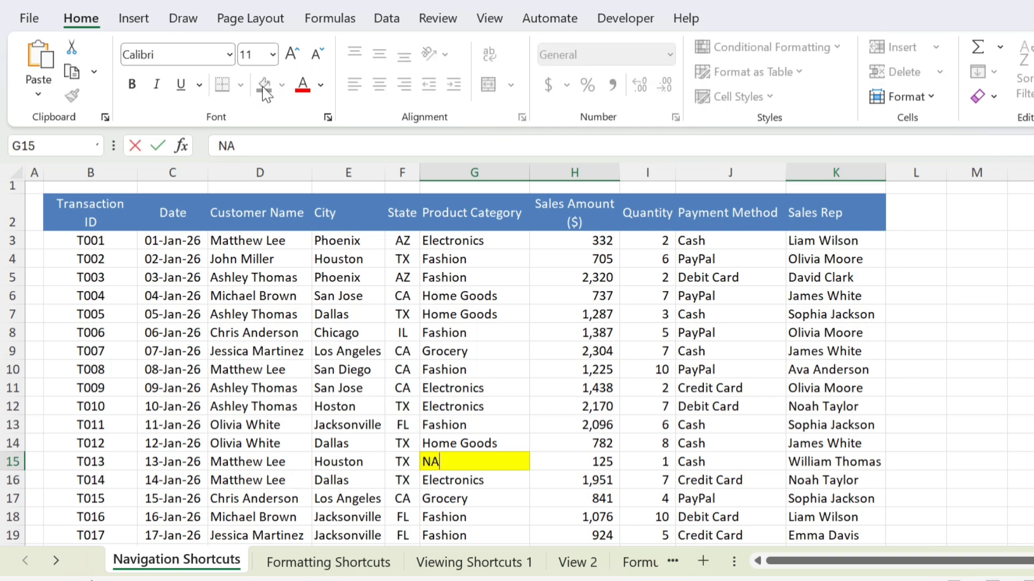
{"action": "key", "text": "ctrl+Return"}
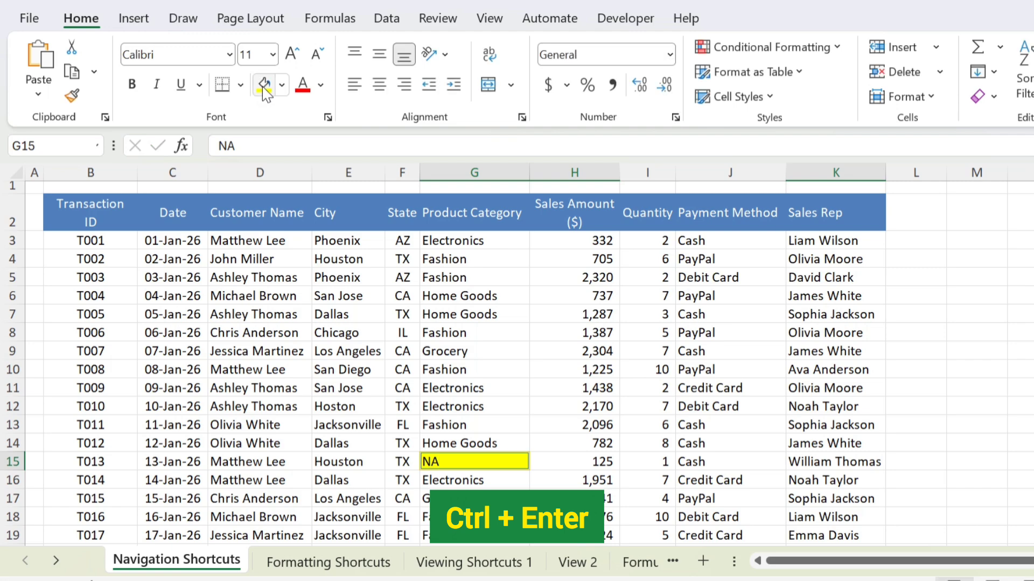
{"action": "scroll", "coordinate": [421, 337], "scroll_direction": "down", "scroll_amount": 6}
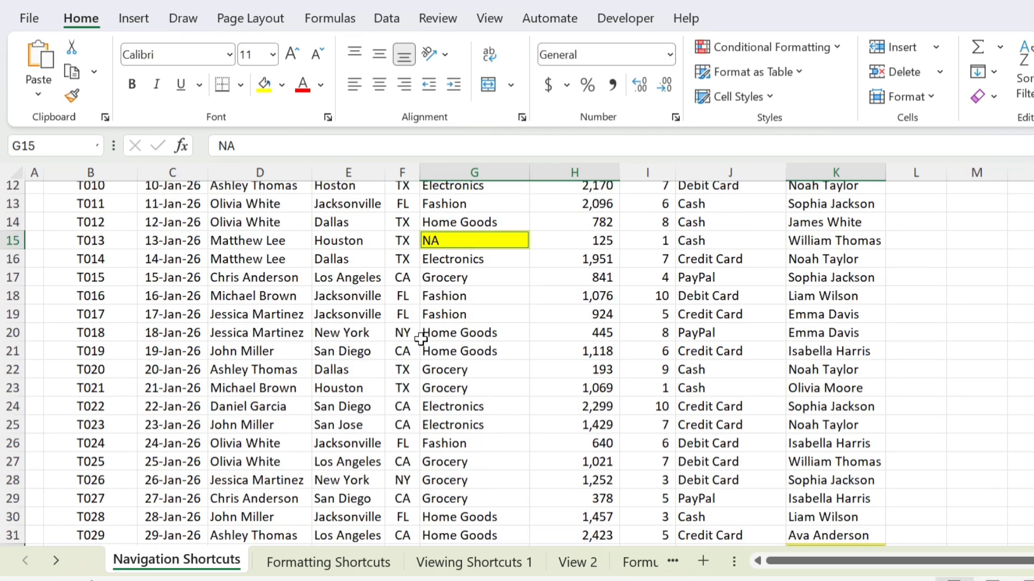
{"action": "scroll", "coordinate": [421, 338], "scroll_direction": "down", "scroll_amount": 6}
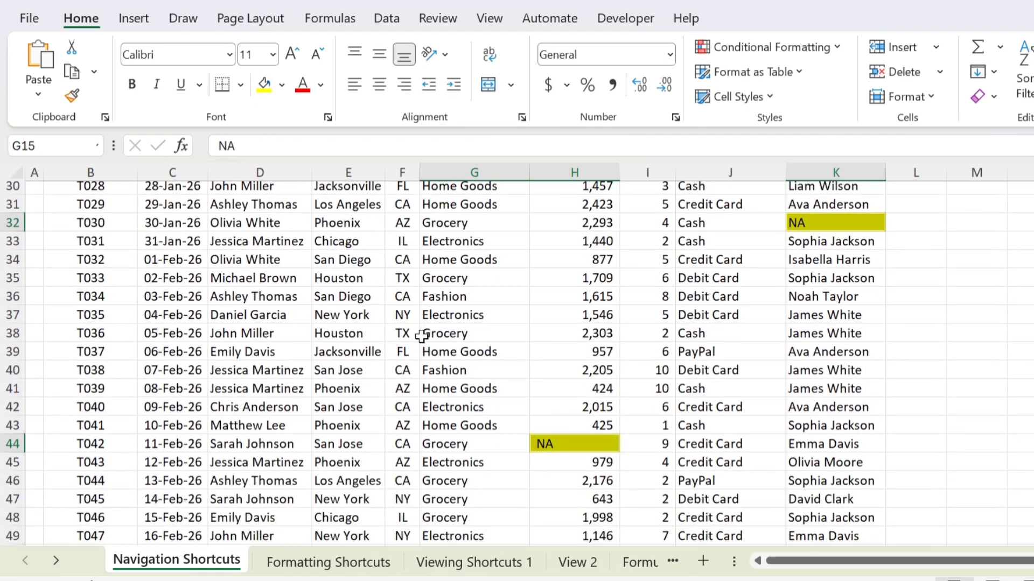
{"action": "scroll", "coordinate": [424, 335], "scroll_direction": "up", "scroll_amount": 4}
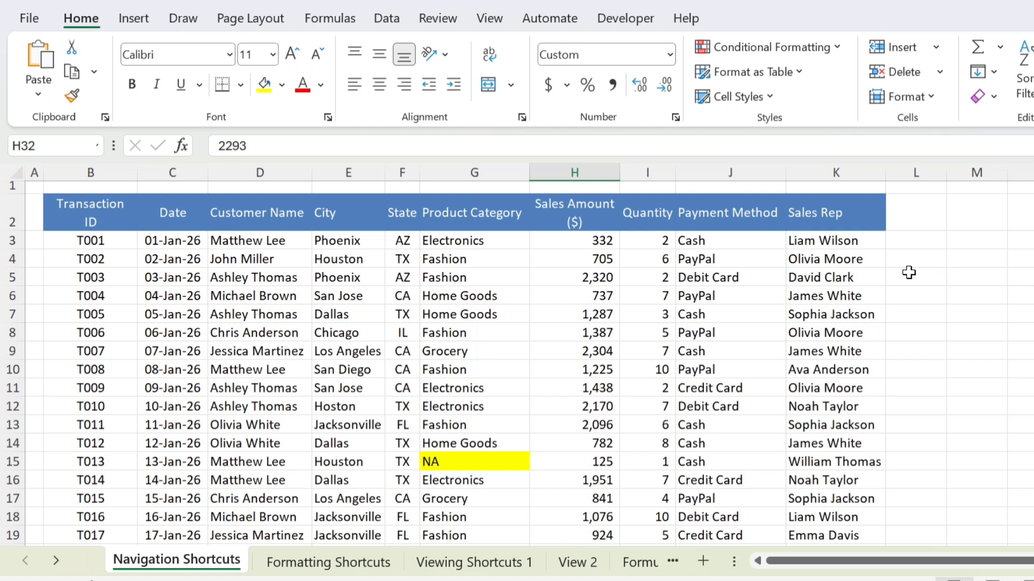
Step: With B3 active, turn on filter arrows for all headers from Transaction ID to Sales Rep
{"action": "left_click", "coordinate": [110, 243]}
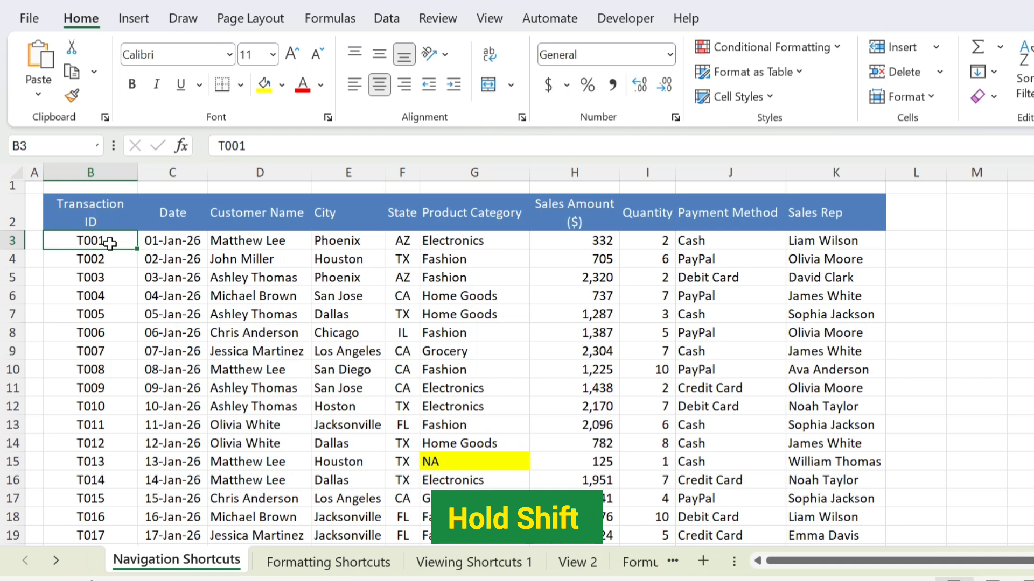
{"action": "left_click", "coordinate": [872, 422], "text": "shift"}
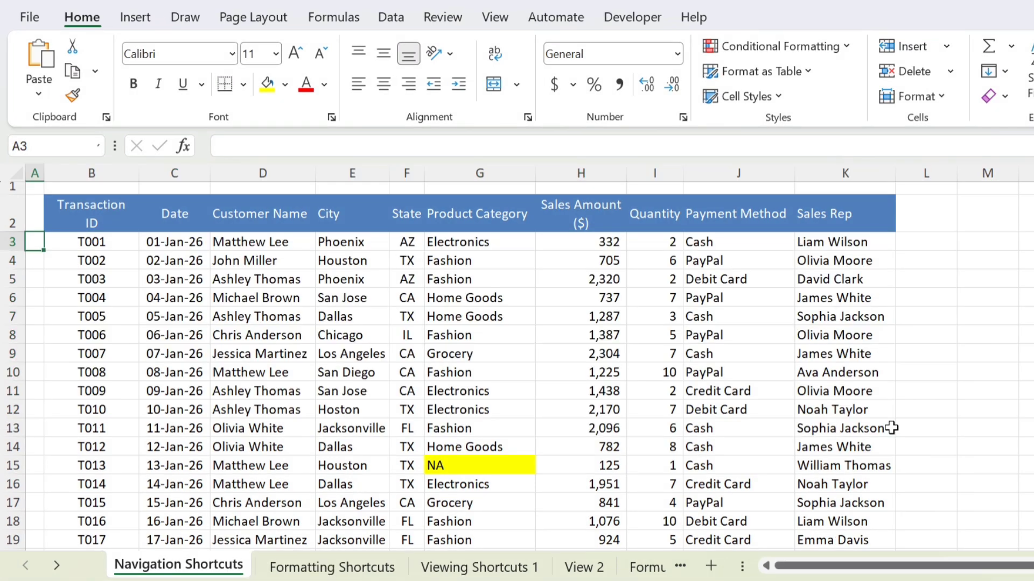
{"action": "key", "text": "Right"}
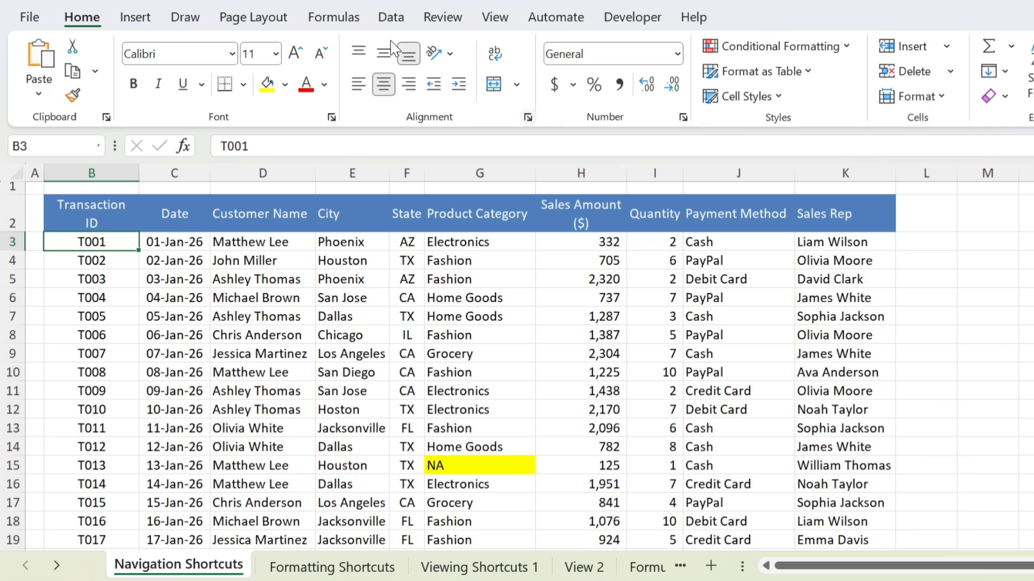
{"action": "left_click", "coordinate": [852, 91]}
{"action": "key", "text": "ctrl+shift+l"}
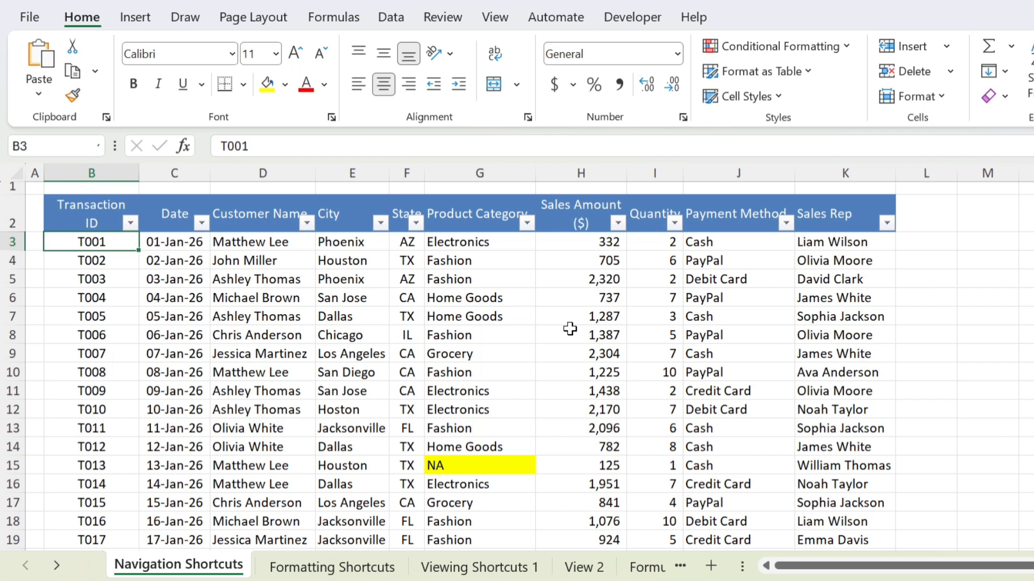
Step: Open and close the Transaction ID filter without filtering, then jump down to T400 in row 402
{"action": "left_click", "coordinate": [130, 222]}
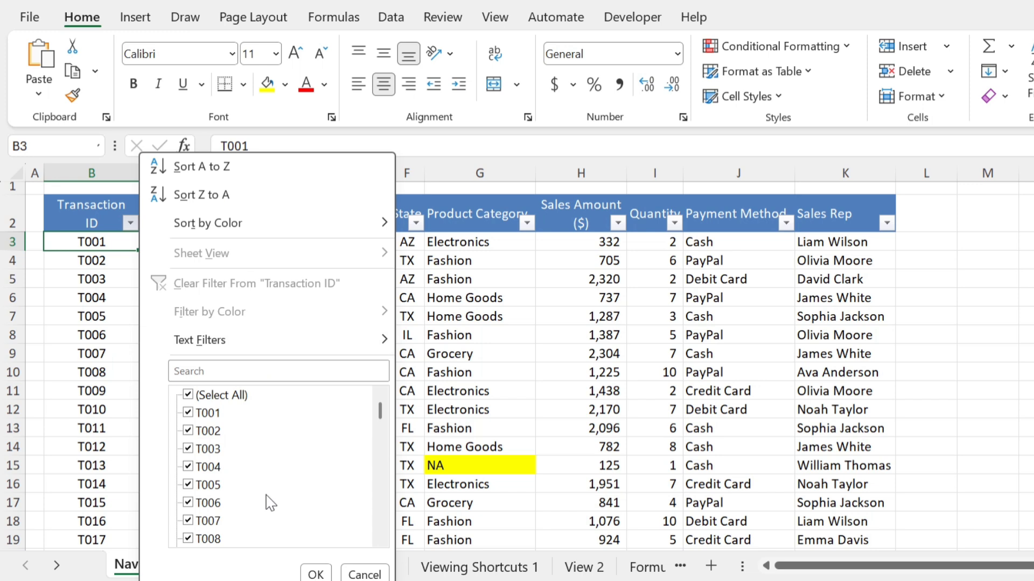
{"action": "left_click", "coordinate": [189, 395]}
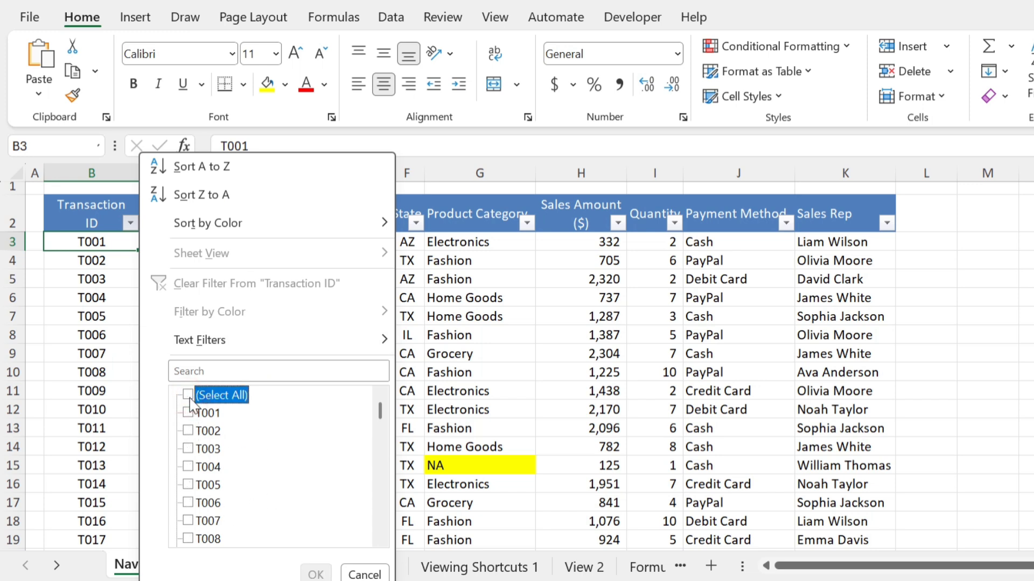
{"action": "key", "text": "Escape"}
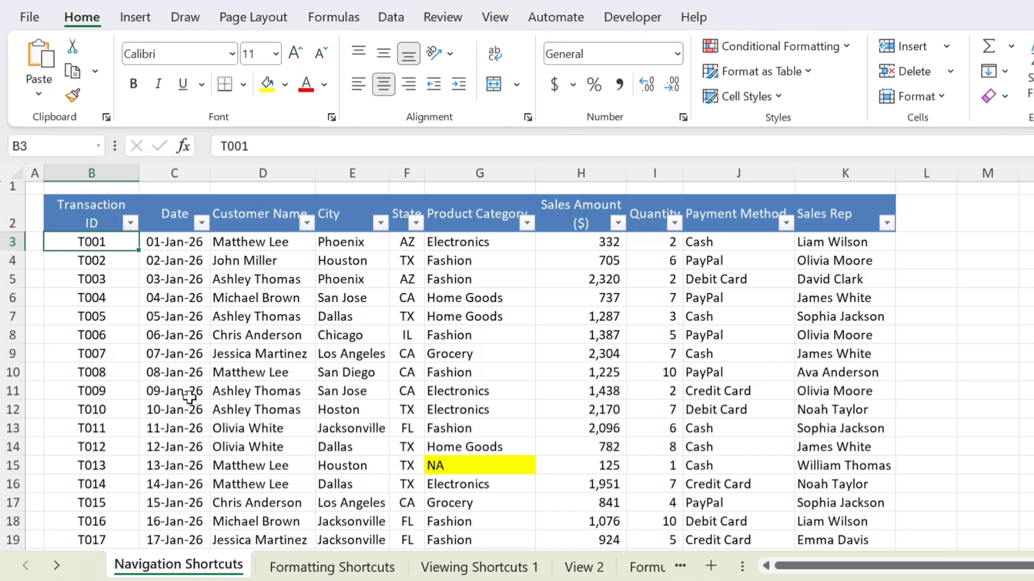
{"action": "left_click", "coordinate": [131, 222]}
{"action": "key", "text": "Escape"}
{"action": "left_click", "coordinate": [97, 214]}
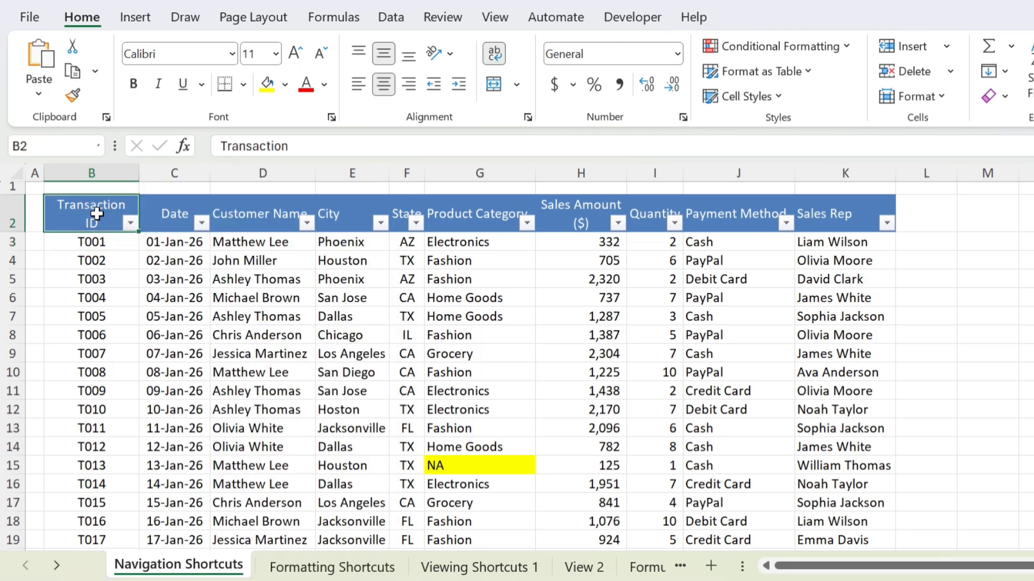
{"action": "key", "text": "alt+Down"}
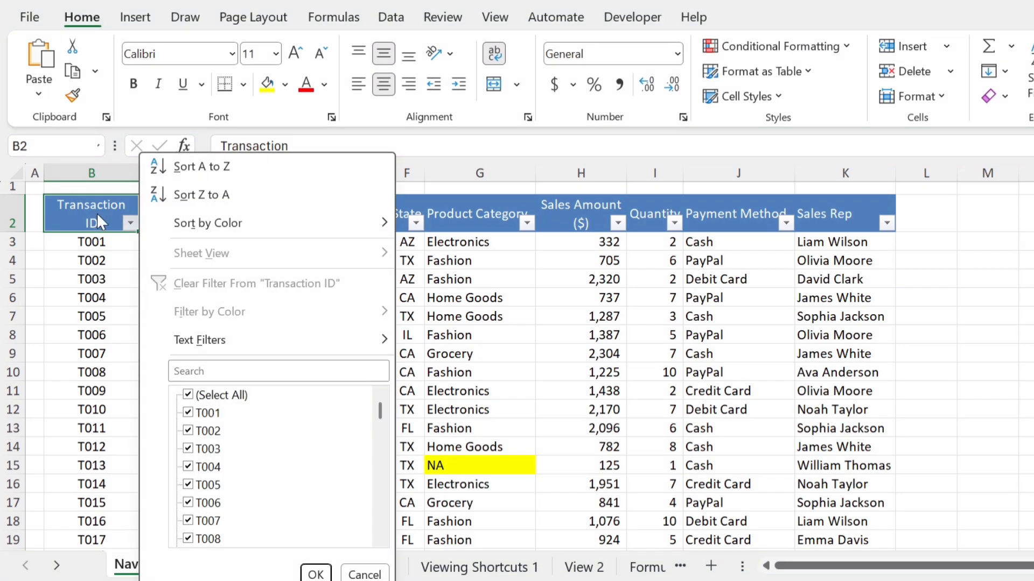
{"action": "key", "text": "Escape"}
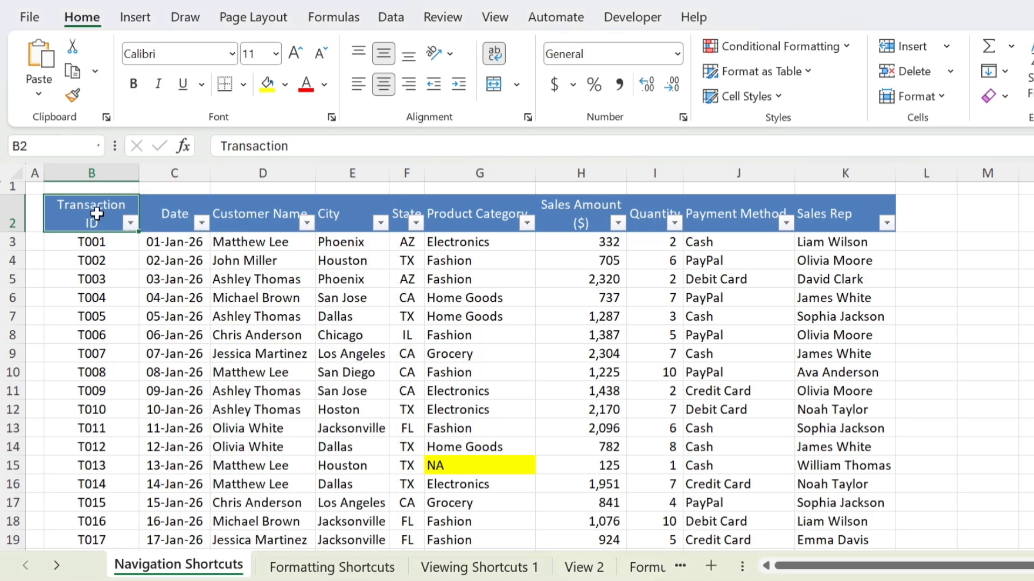
{"action": "key", "text": "Down"}
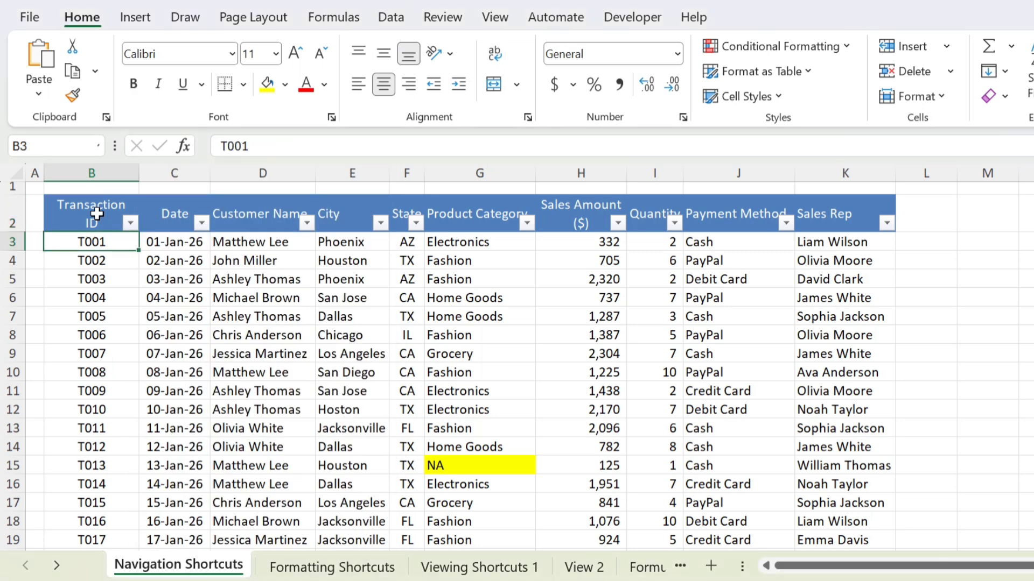
{"action": "key", "text": "ctrl+Down"}
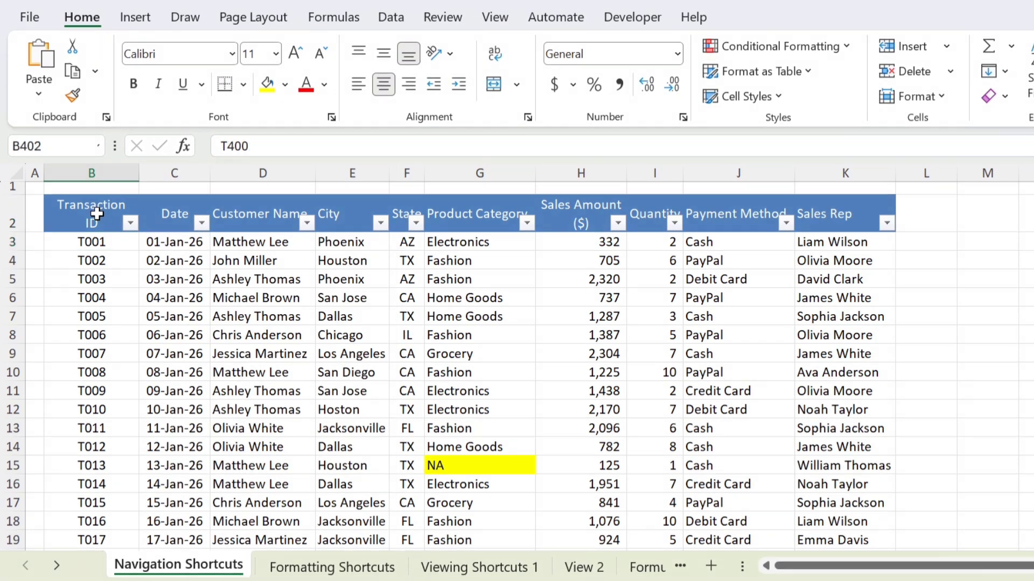
Step: Move to blank cell D403 and fill it with an existing customer name from Pick From List
{"action": "key", "text": "Down"}
{"action": "key", "text": "Right"}
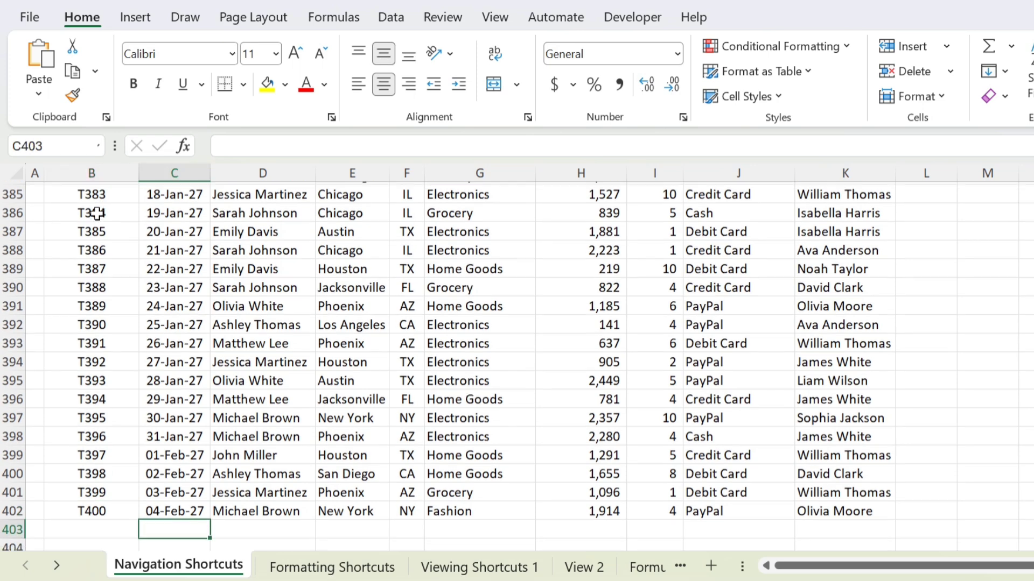
{"action": "key", "text": "Right"}
{"action": "key", "text": "Down"}
{"action": "key", "text": "Down"}
{"action": "key", "text": "Down"}
{"action": "key", "text": "Right"}
{"action": "key", "text": "Up"}
{"action": "key", "text": "Left"}
{"action": "key", "text": "Up"}
{"action": "key", "text": "Up"}
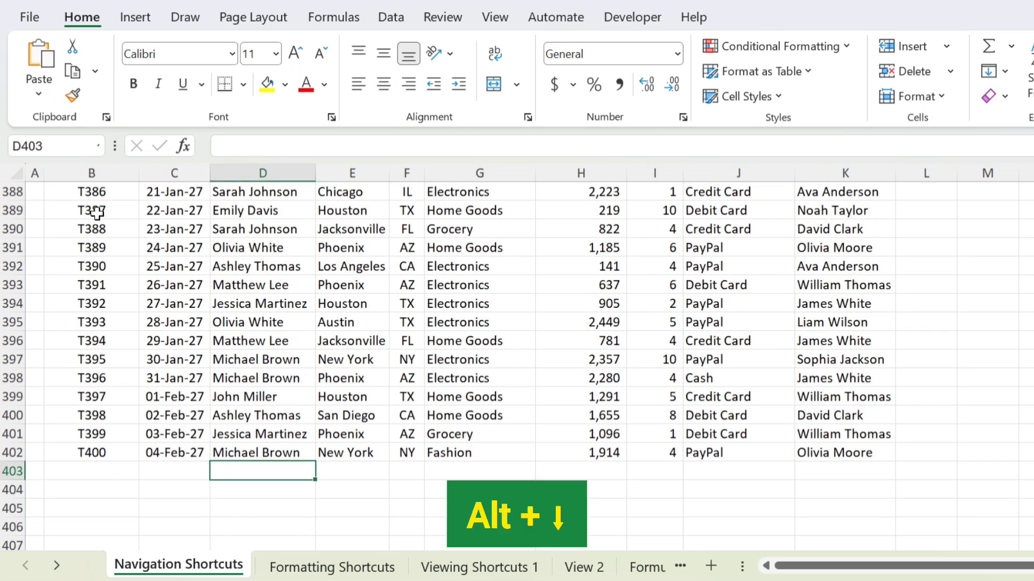
{"action": "key", "text": "alt+Down"}
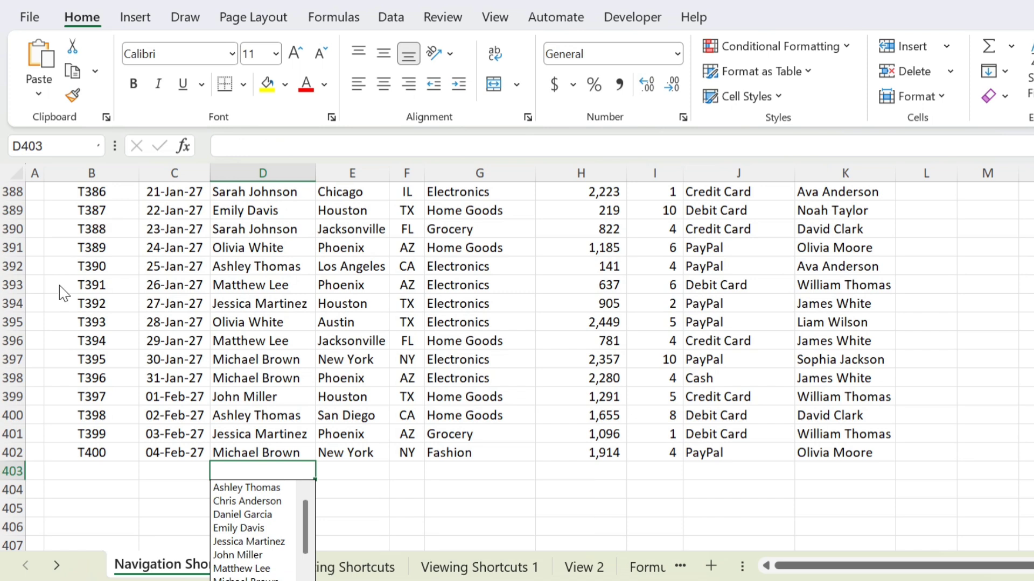
{"action": "left_click", "coordinate": [251, 515]}
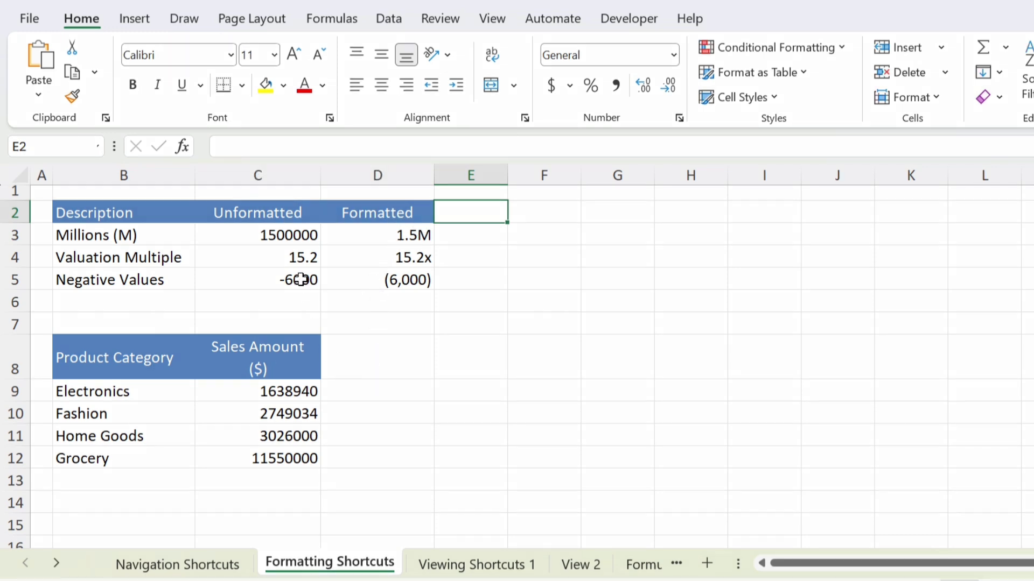
Step: Give C4 a custom 0.00x number format so it shows 15.20x
{"action": "left_click", "coordinate": [300, 262]}
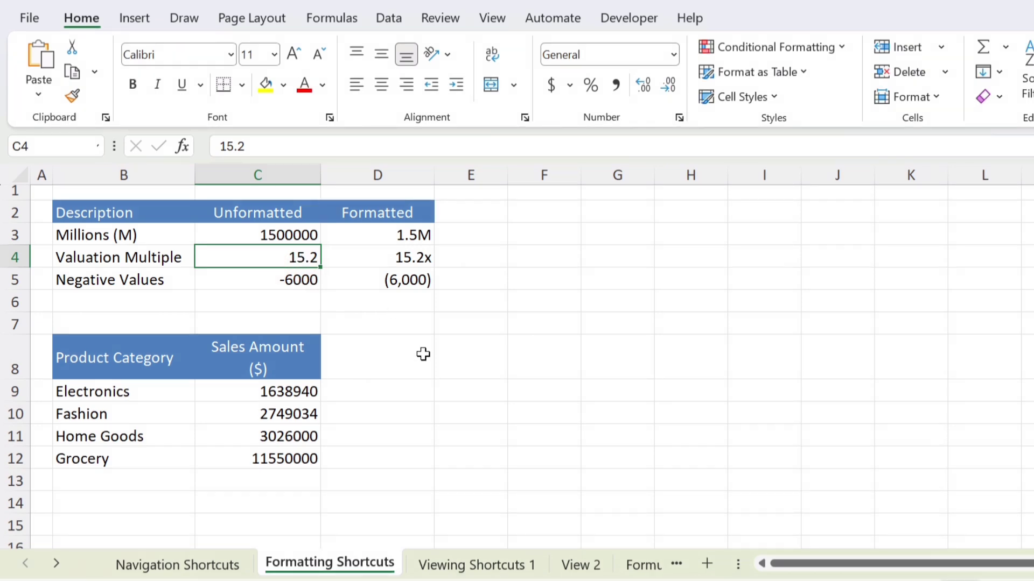
{"action": "key", "text": "ctrl+1"}
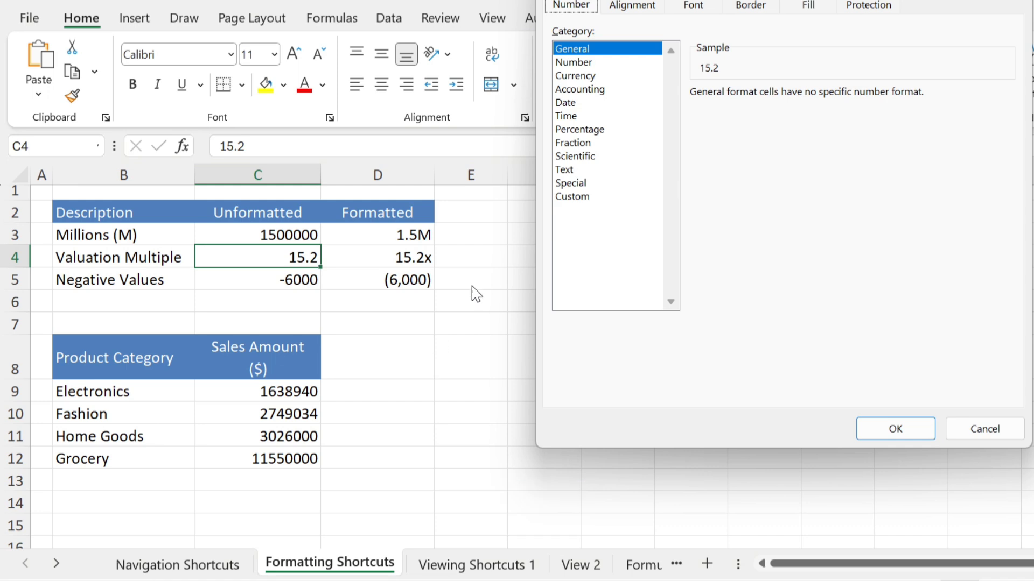
{"action": "left_click", "coordinate": [574, 198]}
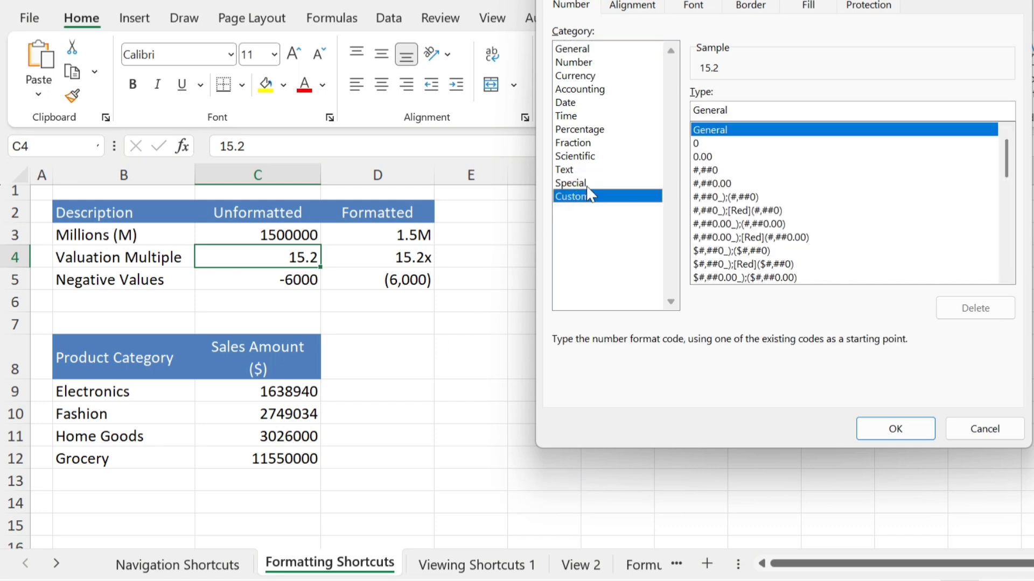
{"action": "left_click", "coordinate": [709, 157]}
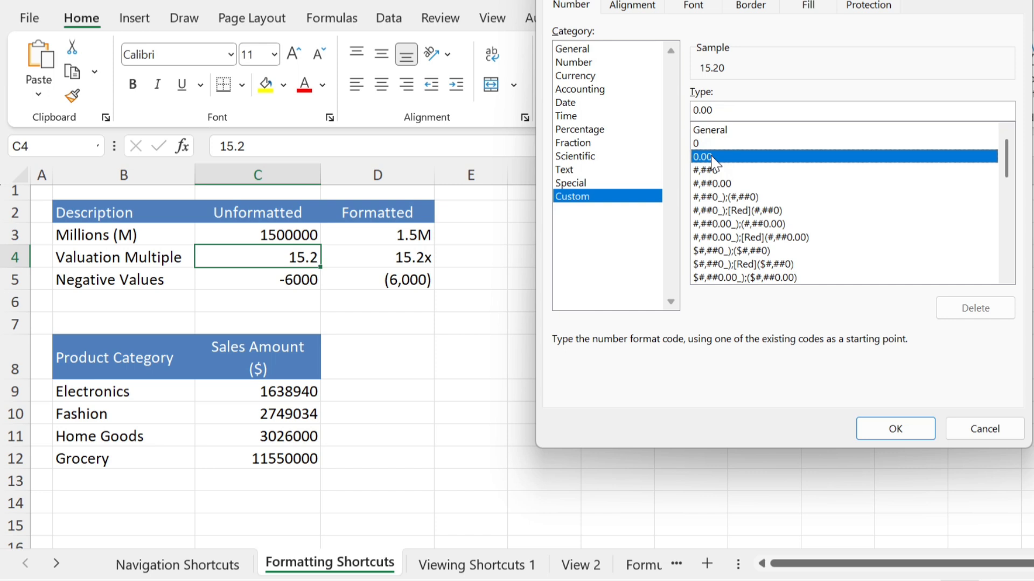
{"action": "left_click", "coordinate": [728, 105]}
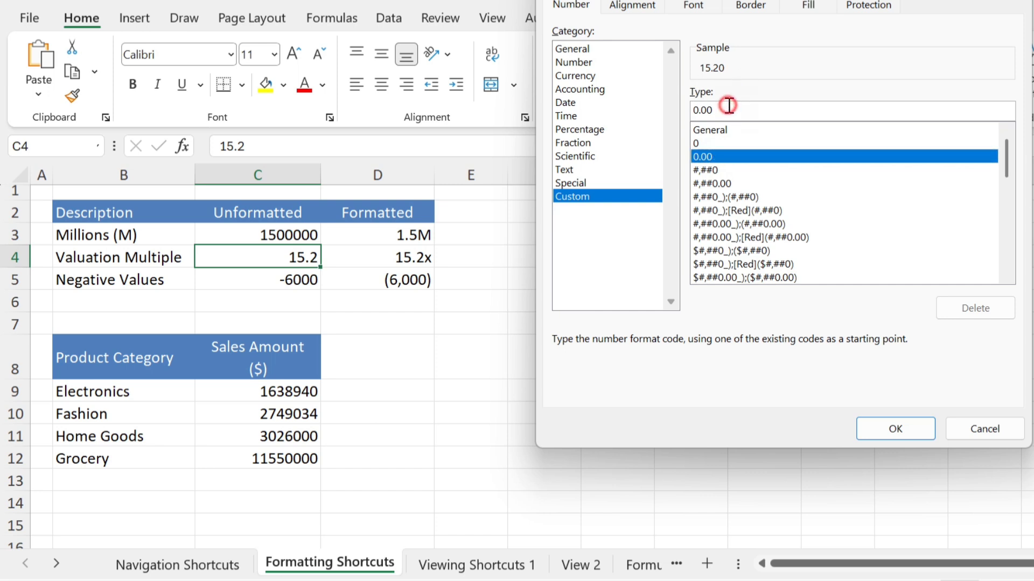
{"action": "type", "text": "x"}
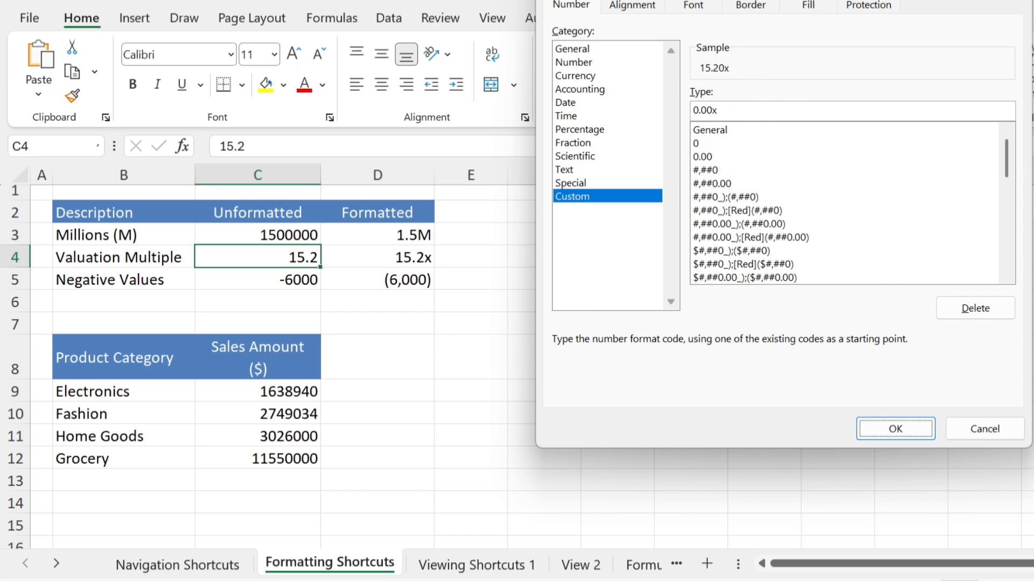
{"action": "left_click", "coordinate": [895, 428]}
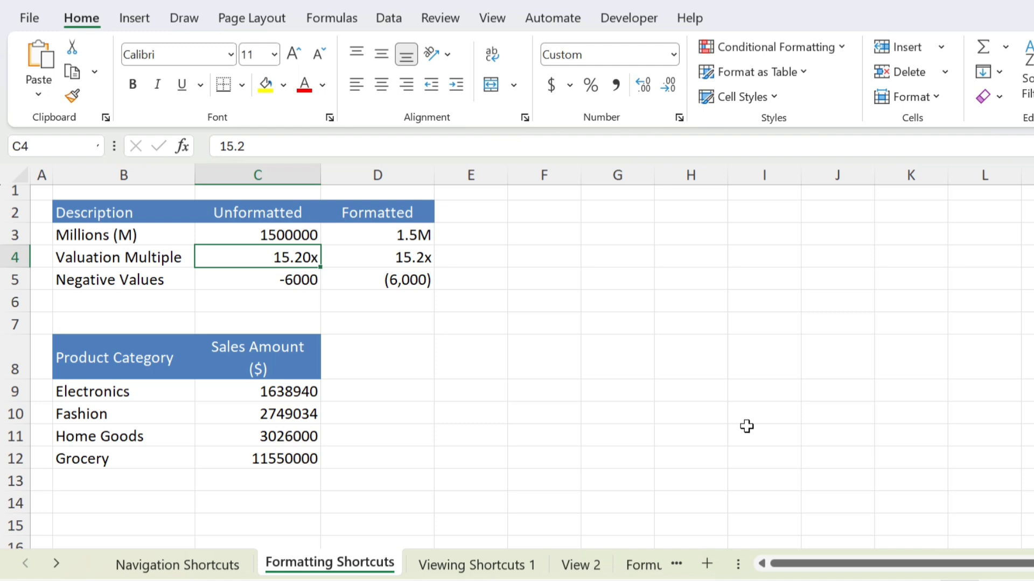
Step: Shorten the custom format to 0.0x so C4 displays 15.2x
{"action": "key", "text": "ctrl+1"}
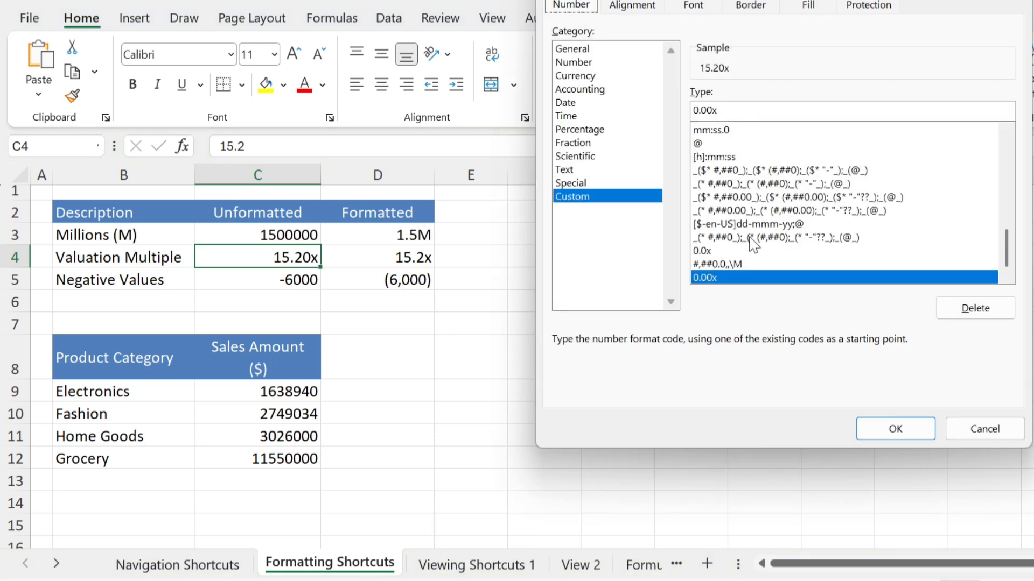
{"action": "left_click", "coordinate": [709, 110]}
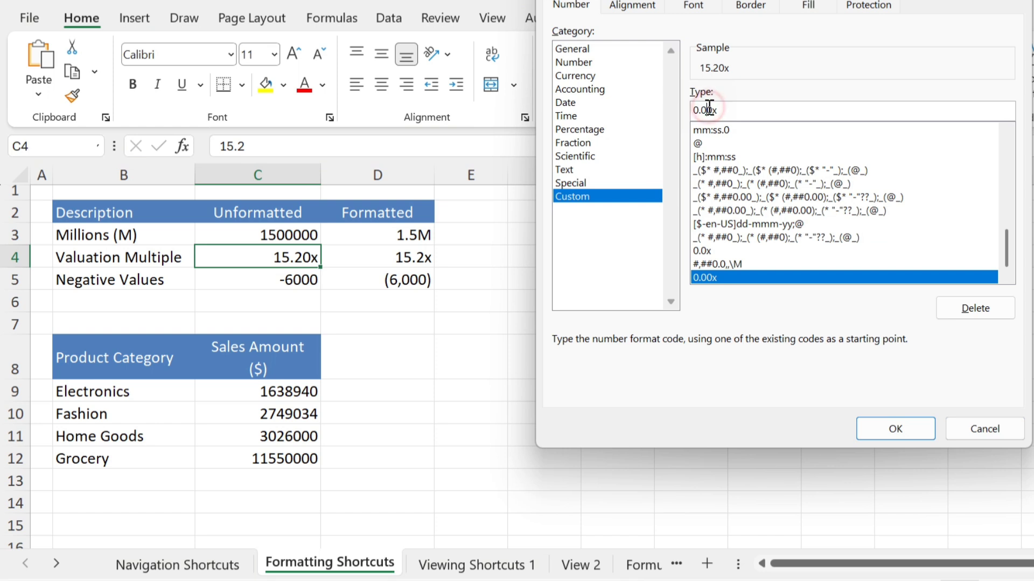
{"action": "key", "text": "BackSpace"}
{"action": "key", "text": "Return"}
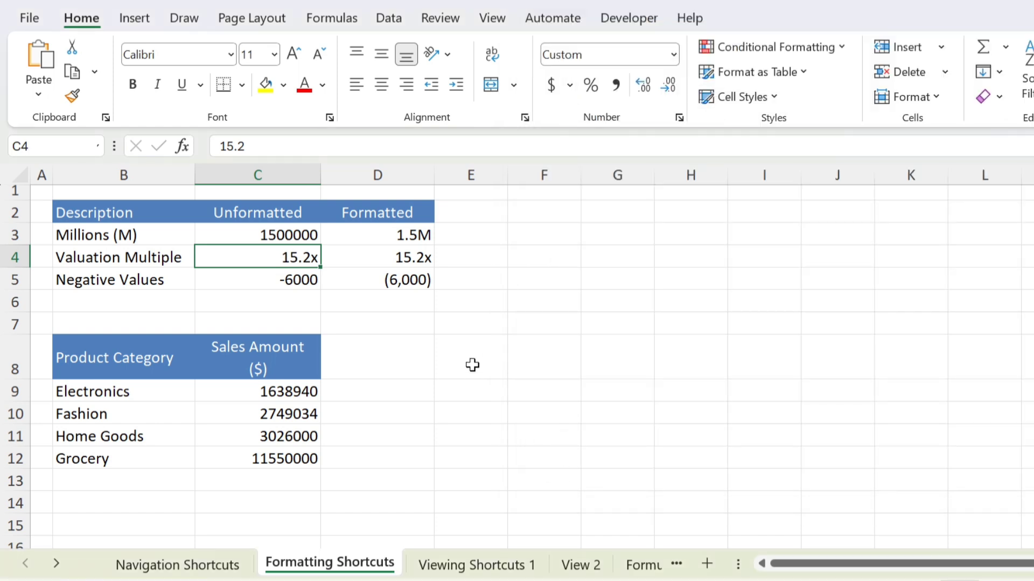
Step: Apply the custom #,##0_);(#,##0) format to C5 so -6000 reads (6,000)
{"action": "left_click", "coordinate": [311, 280]}
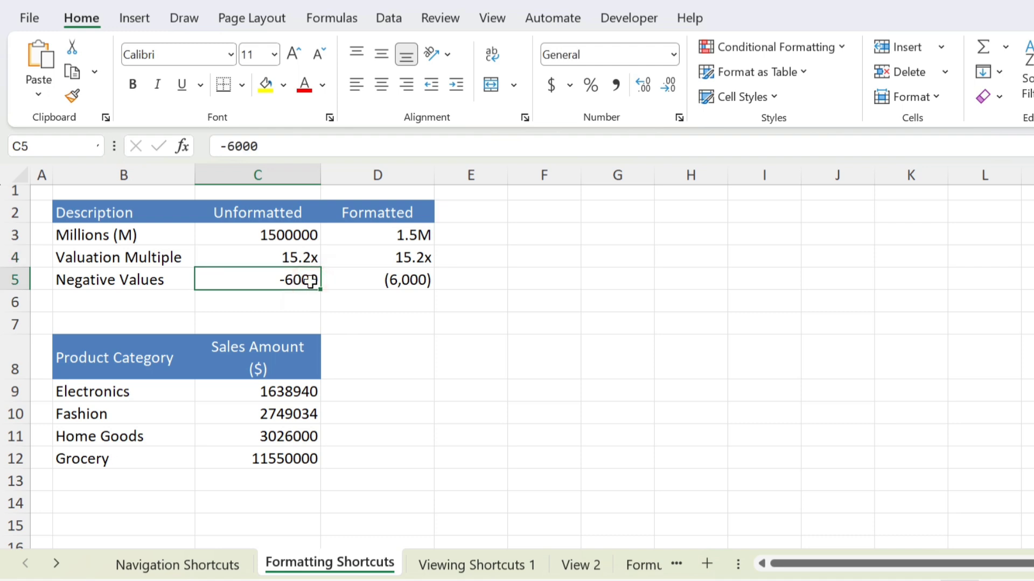
{"action": "key", "text": "ctrl+1"}
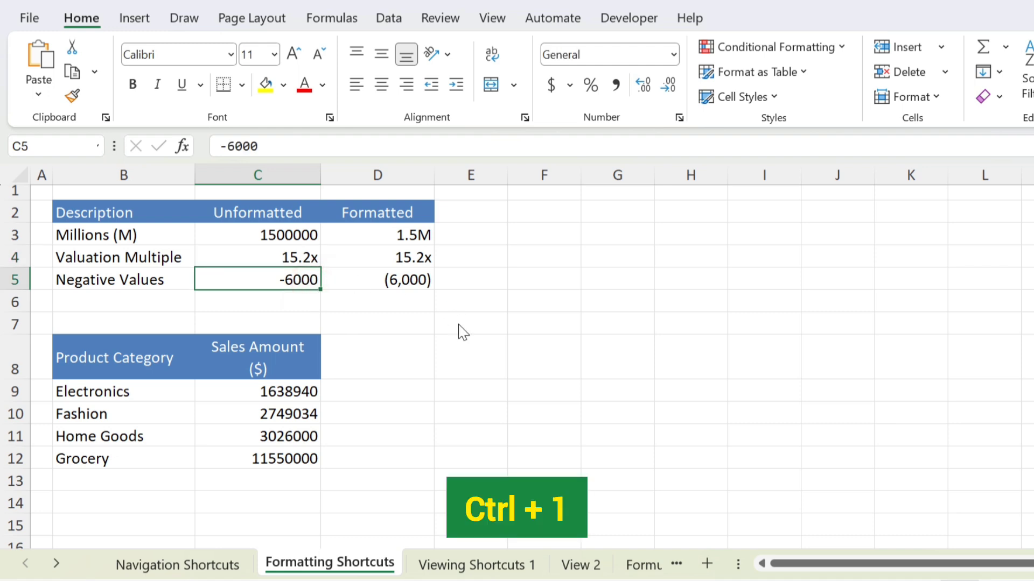
{"action": "left_click", "coordinate": [581, 197]}
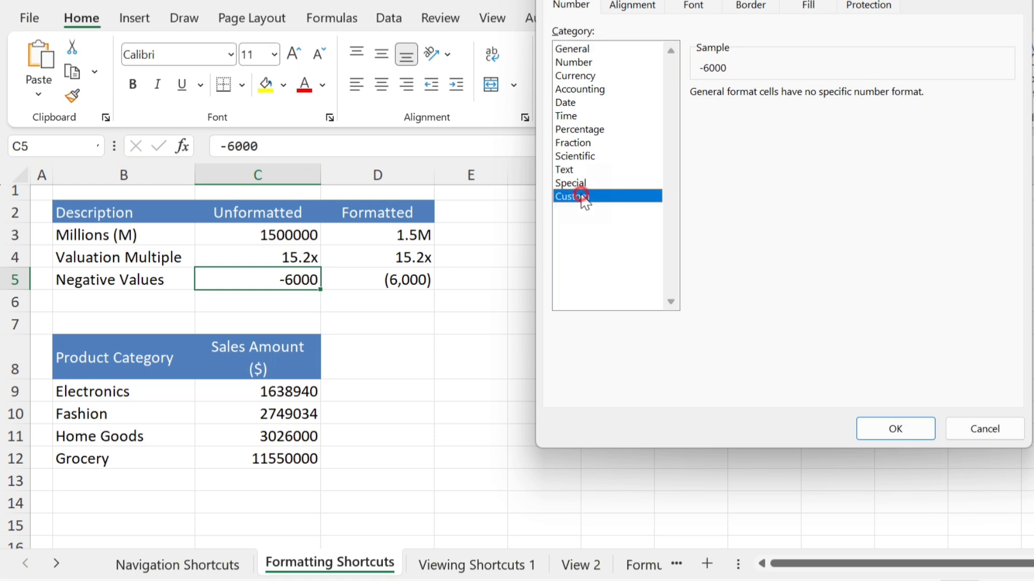
{"action": "left_click", "coordinate": [714, 197]}
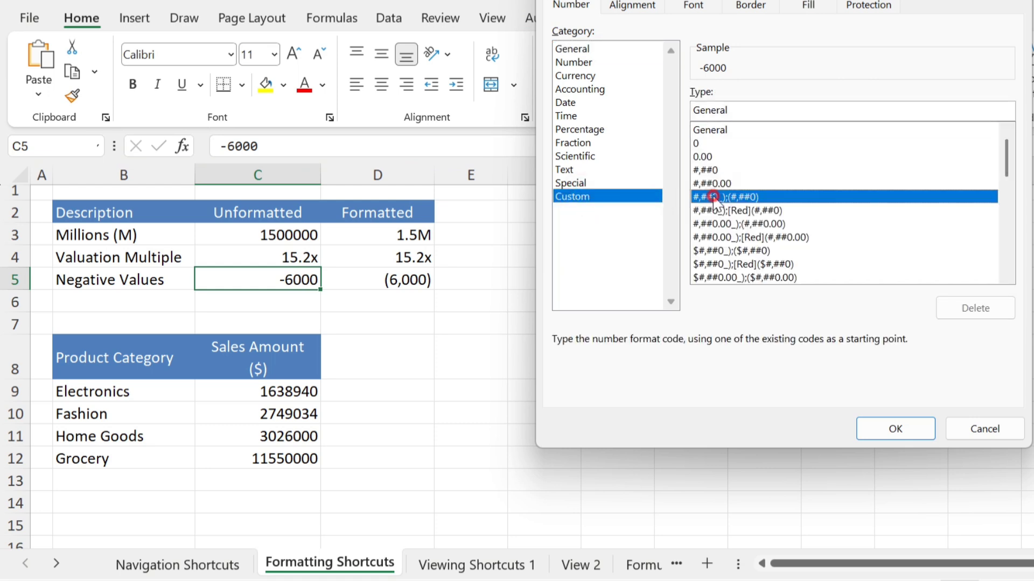
{"action": "left_click", "coordinate": [865, 424]}
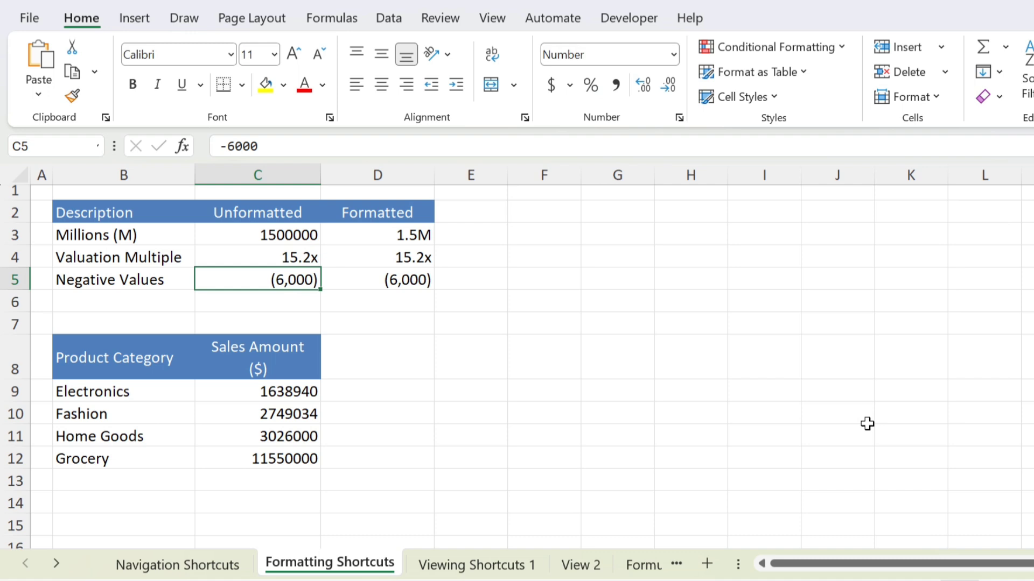
{"action": "left_click", "coordinate": [425, 232]}
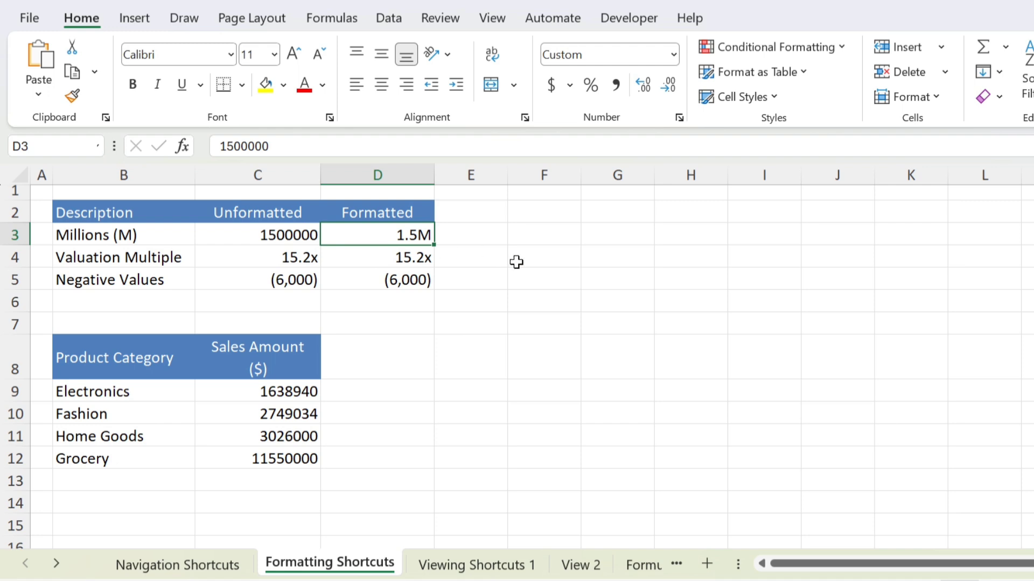
{"action": "key", "text": "F2"}
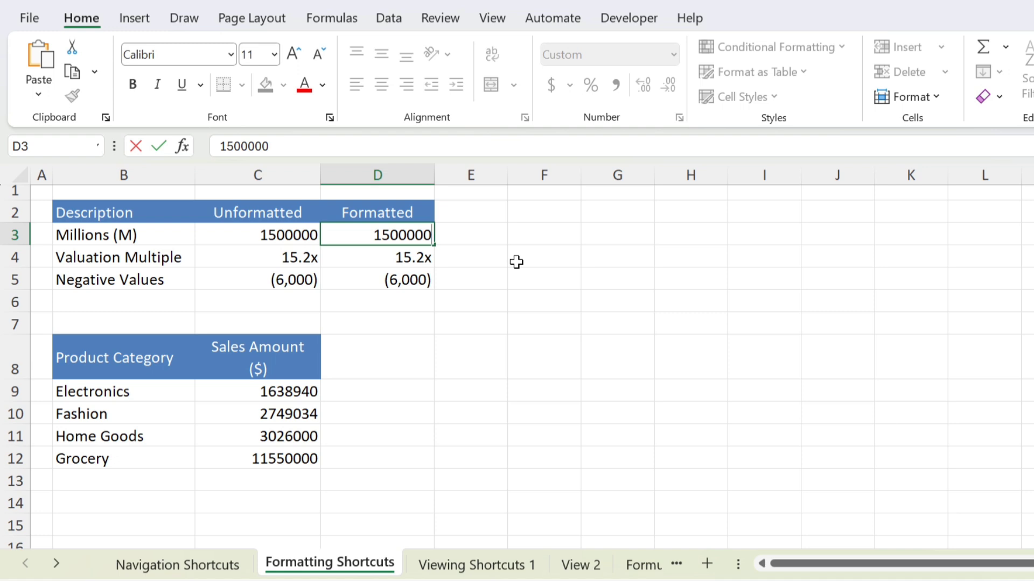
{"action": "key", "text": "ctrl+Return"}
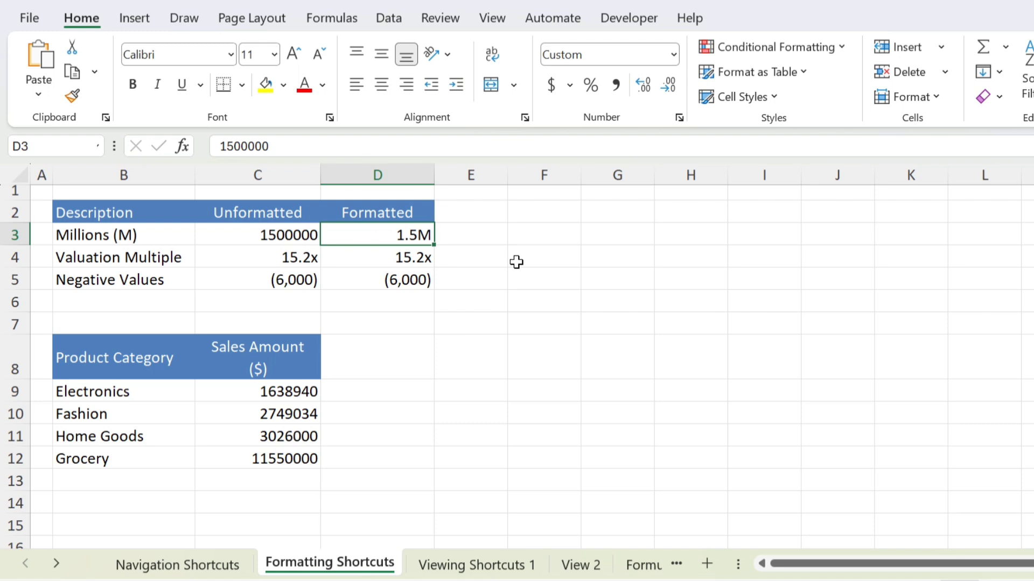
{"action": "key", "text": "ctrl+1"}
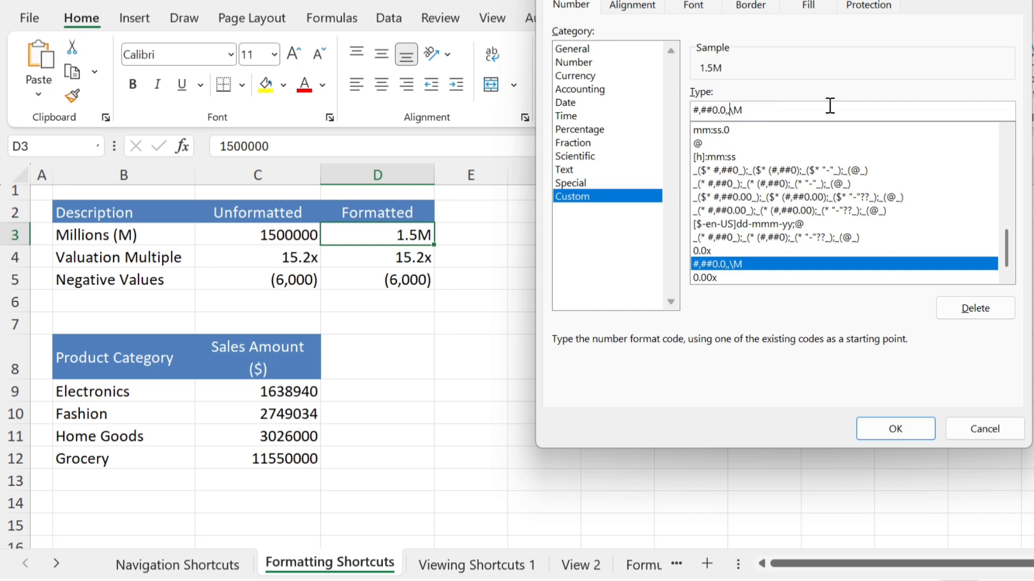
{"action": "key", "text": "BackSpace"}
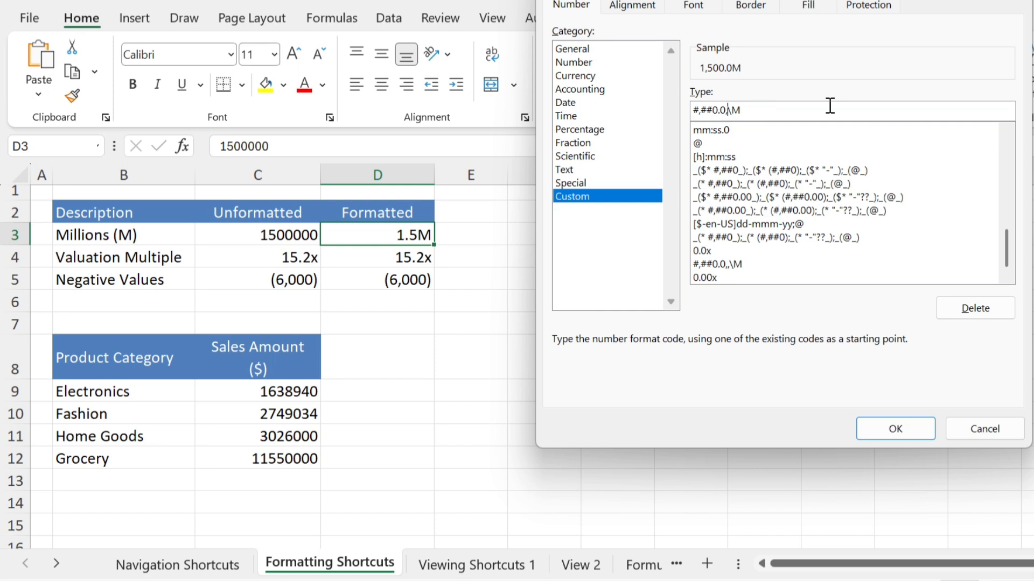
{"action": "left_click", "coordinate": [769, 112]}
{"action": "key", "text": "BackSpace"}
{"action": "type", "text": "k"}
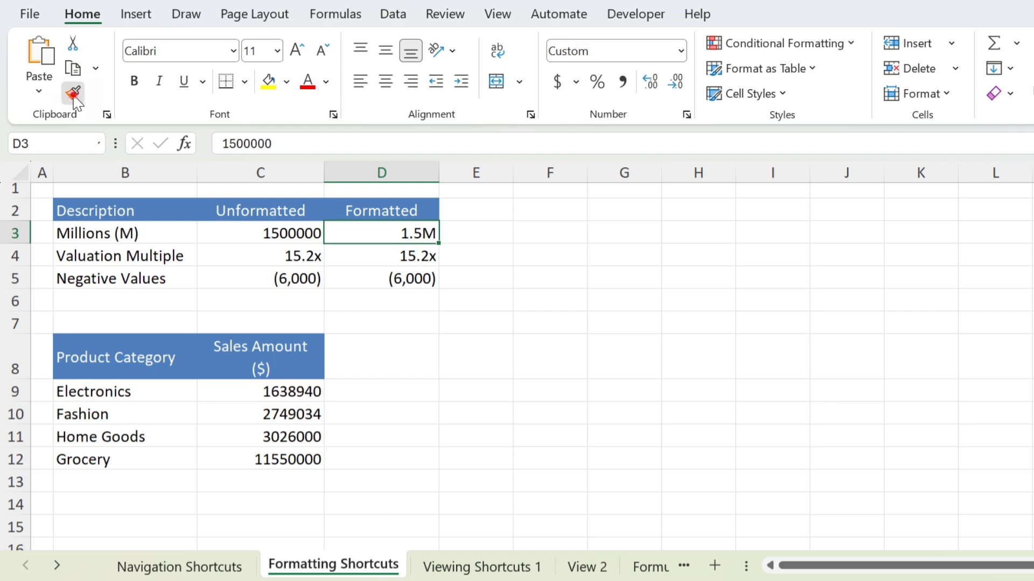
Step: Format-paint D3's millions style onto C9 through C12, showing 1.6M, 2.7M, 3.0M and 11.6M
{"action": "left_click", "coordinate": [74, 95]}
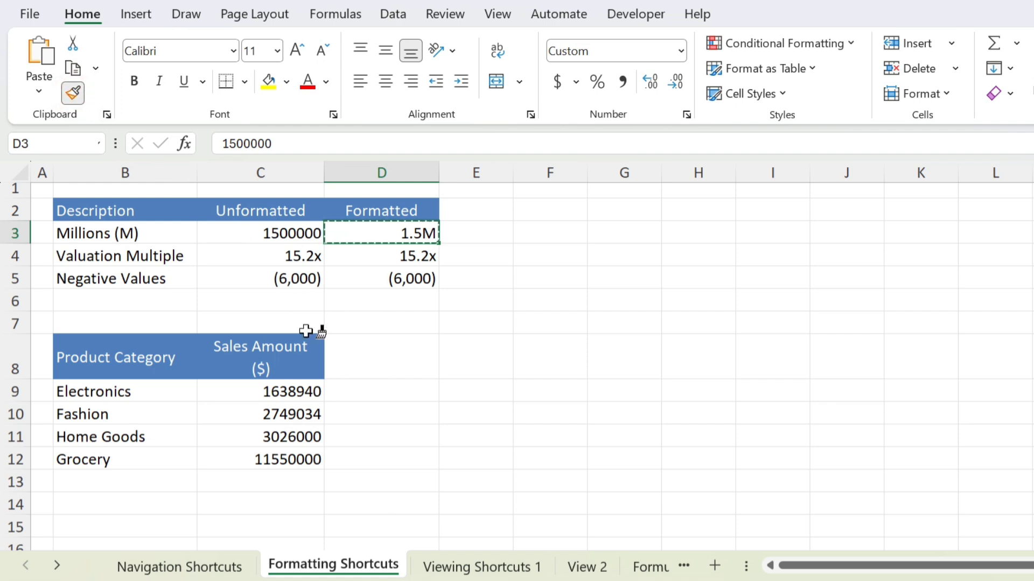
{"action": "left_click", "coordinate": [294, 384]}
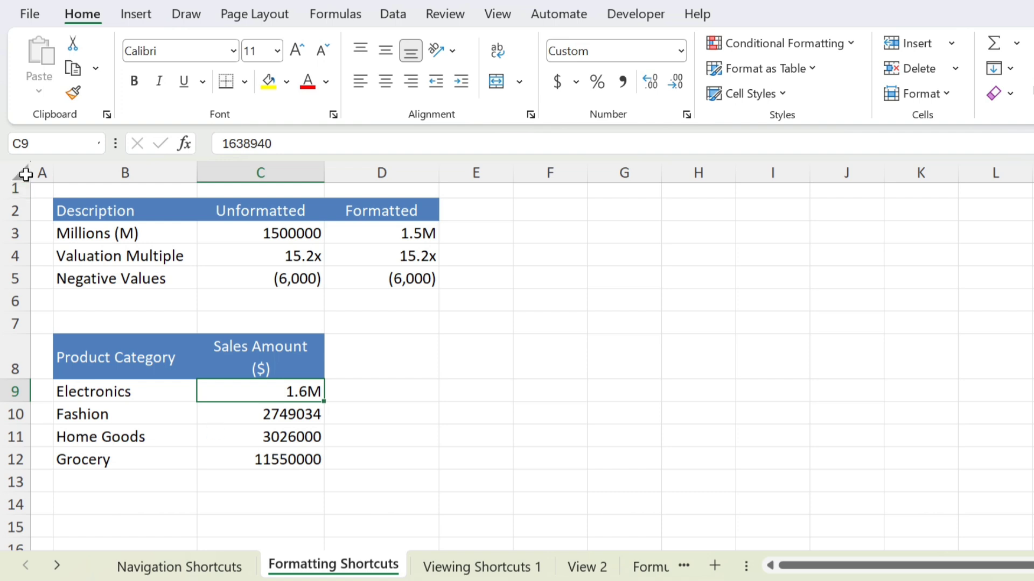
{"action": "left_click", "coordinate": [73, 94]}
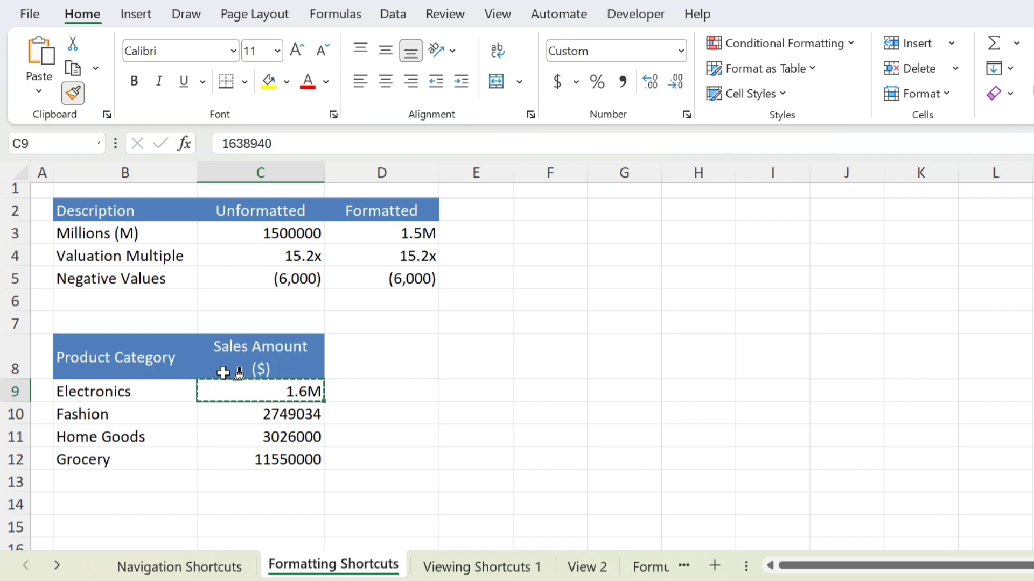
{"action": "left_click", "coordinate": [280, 417]}
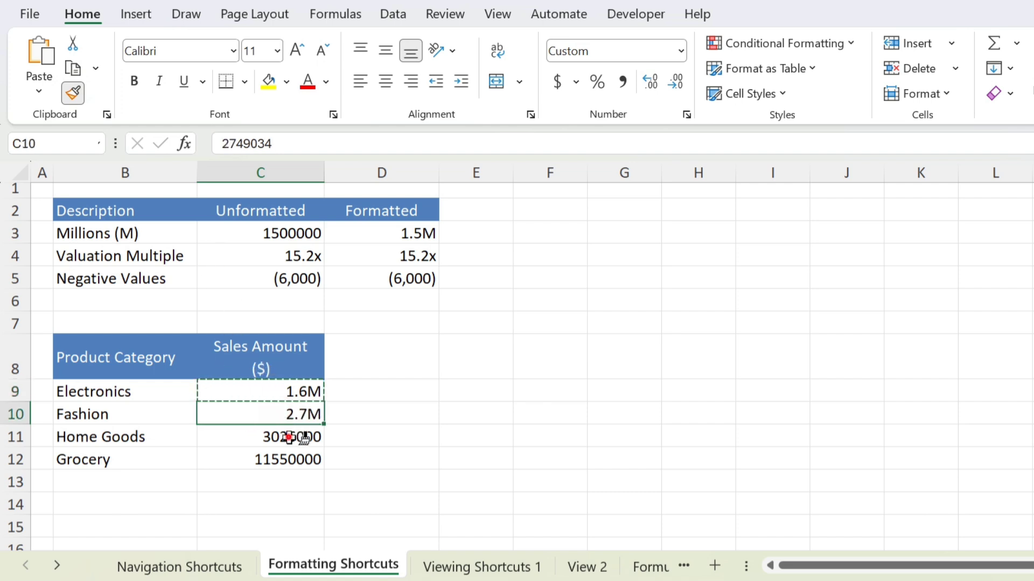
{"action": "left_click", "coordinate": [290, 435]}
{"action": "left_click", "coordinate": [291, 459]}
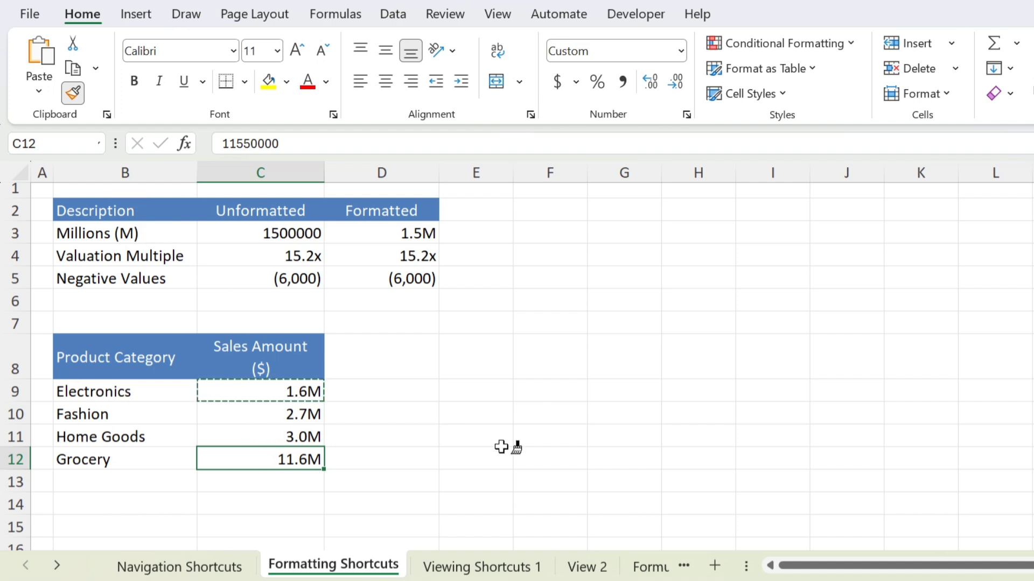
{"action": "key", "text": "Escape"}
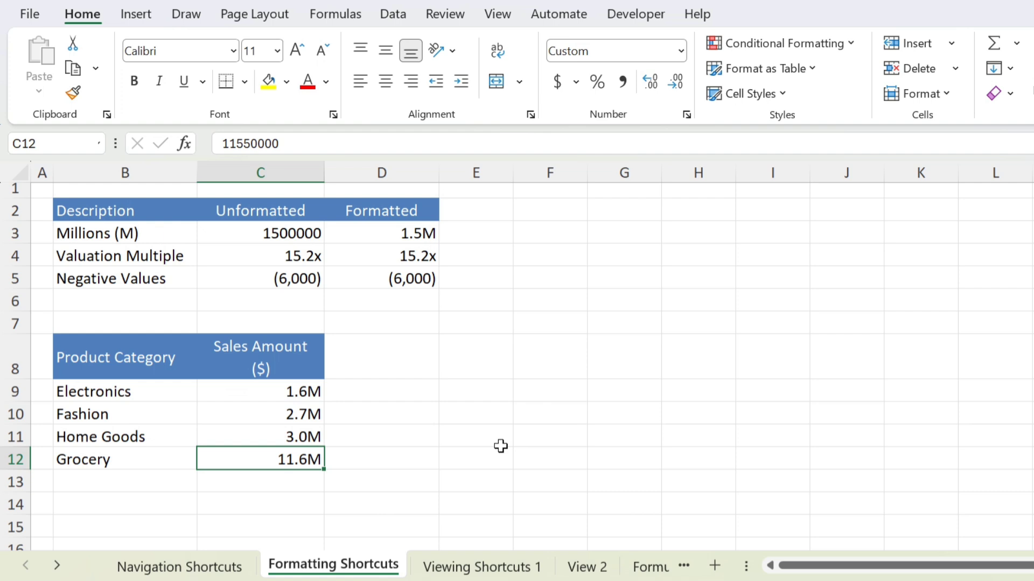
Step: Reset C9:C12 and C3:D5 to General number format with Ctrl+Shift+`
{"action": "left_click_drag", "start_coordinate": [314, 392], "coordinate": [315, 460]}
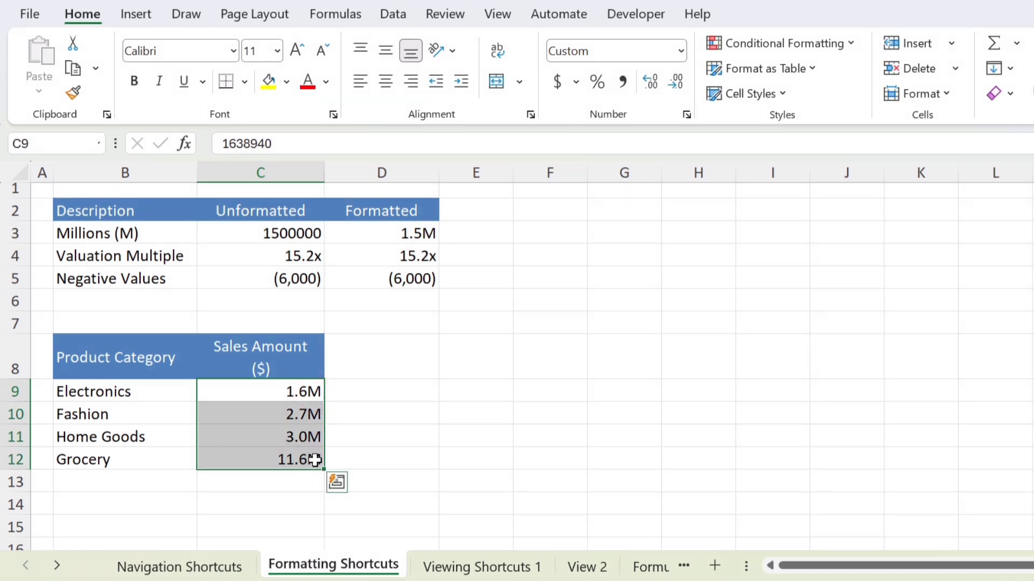
{"action": "key", "text": "ctrl+shift+grave"}
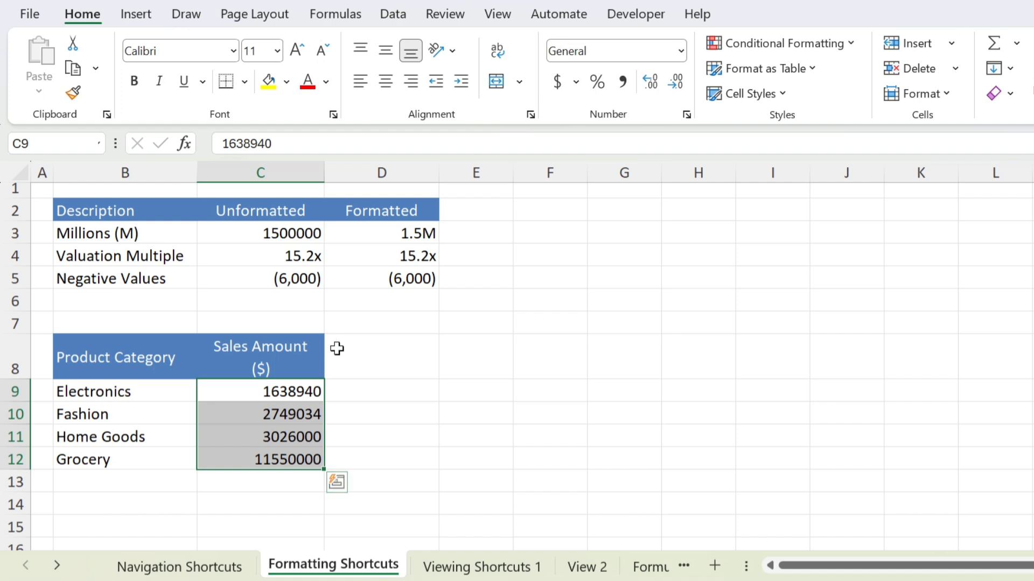
{"action": "left_click_drag", "start_coordinate": [300, 232], "coordinate": [428, 279]}
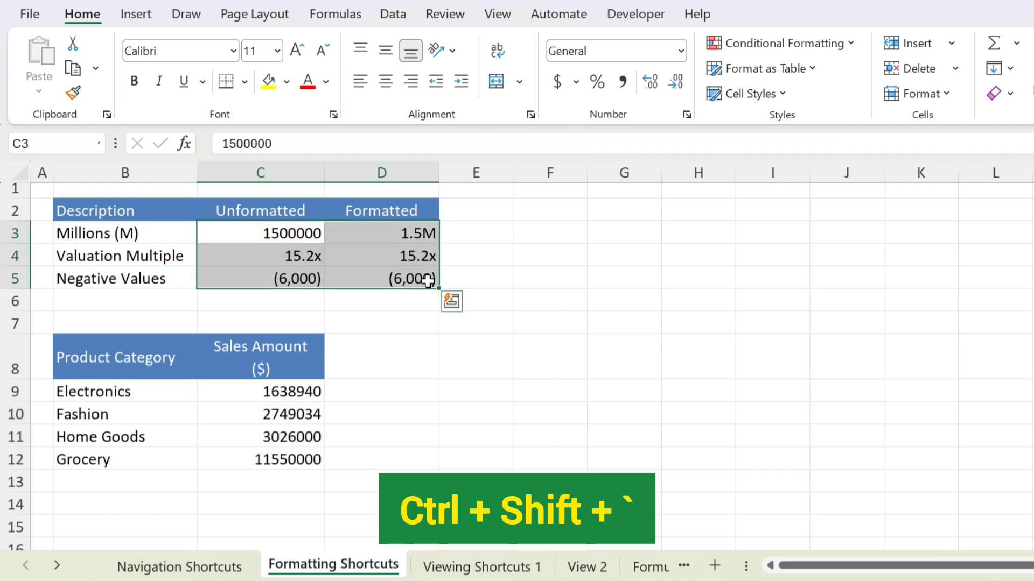
{"action": "key", "text": "ctrl+shift+grave"}
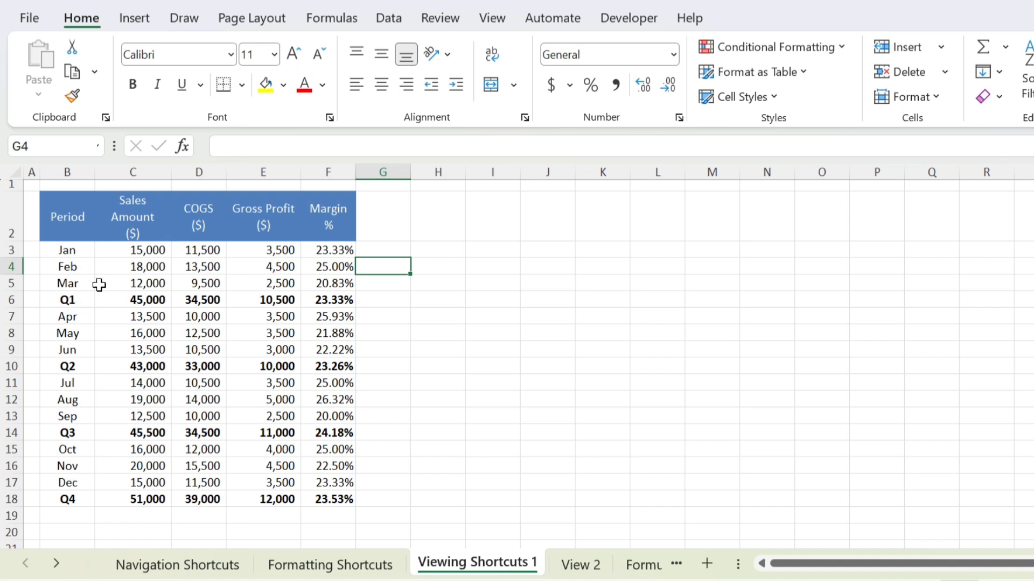
{"action": "left_click", "coordinate": [13, 250]}
{"action": "mouse_move", "coordinate": [13, 251]}
{"action": "left_mouse_down"}
{"action": "mouse_move", "coordinate": [13, 283]}
{"action": "mouse_move", "coordinate": [15, 251]}
{"action": "left_mouse_up"}
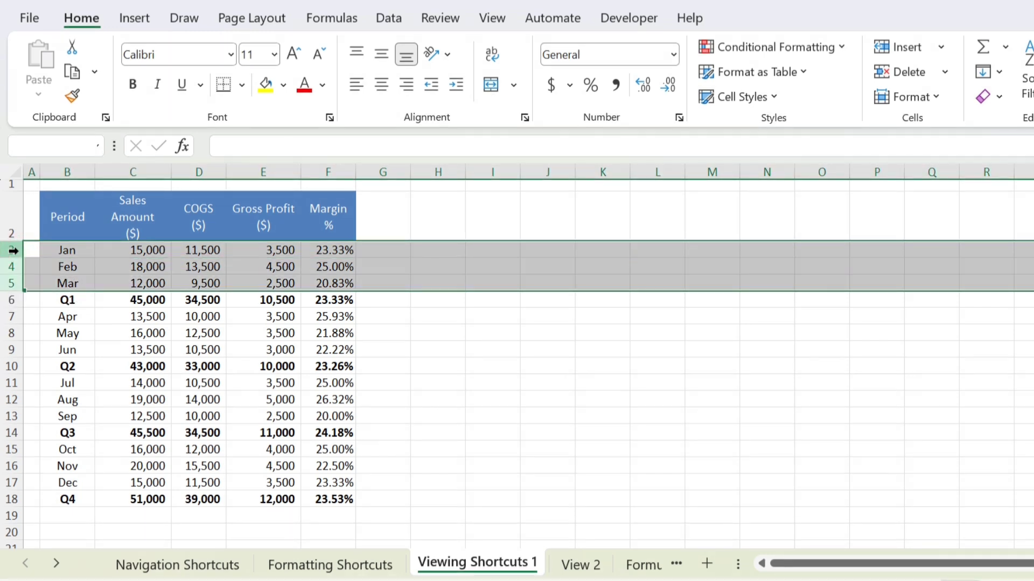
{"action": "right_click", "coordinate": [142, 245]}
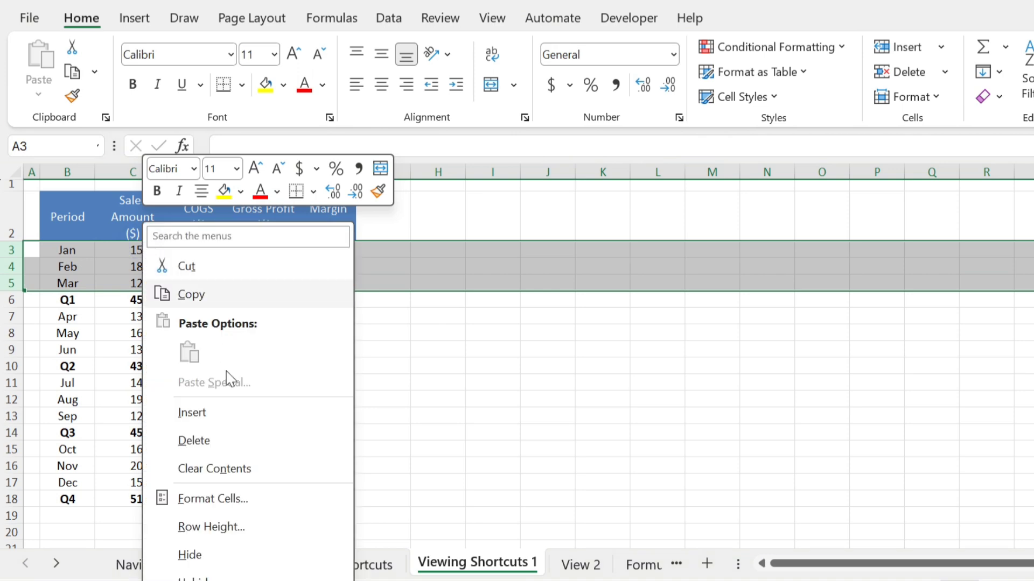
{"action": "left_click", "coordinate": [232, 559]}
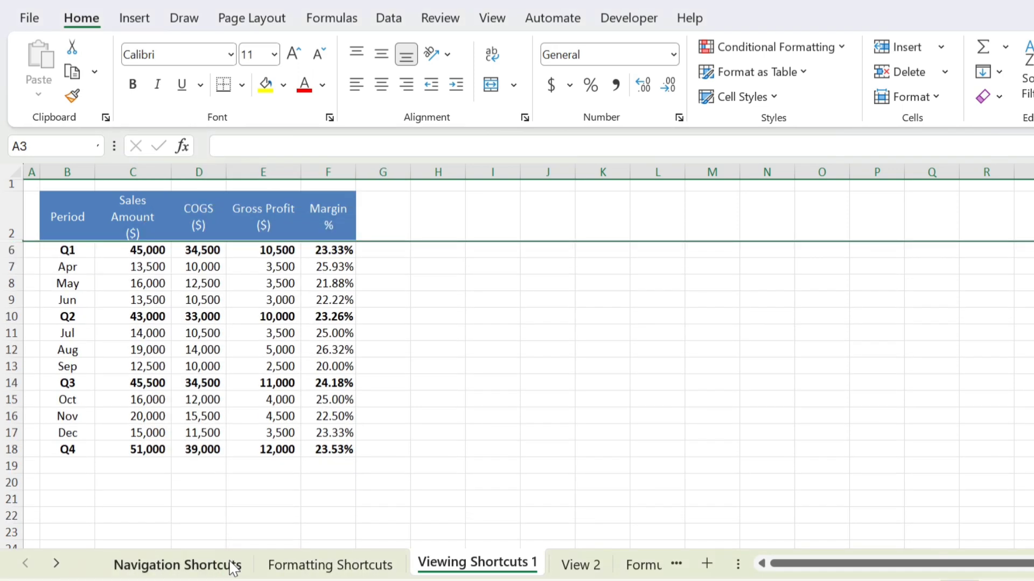
{"action": "key", "text": "ctrl+shift+9"}
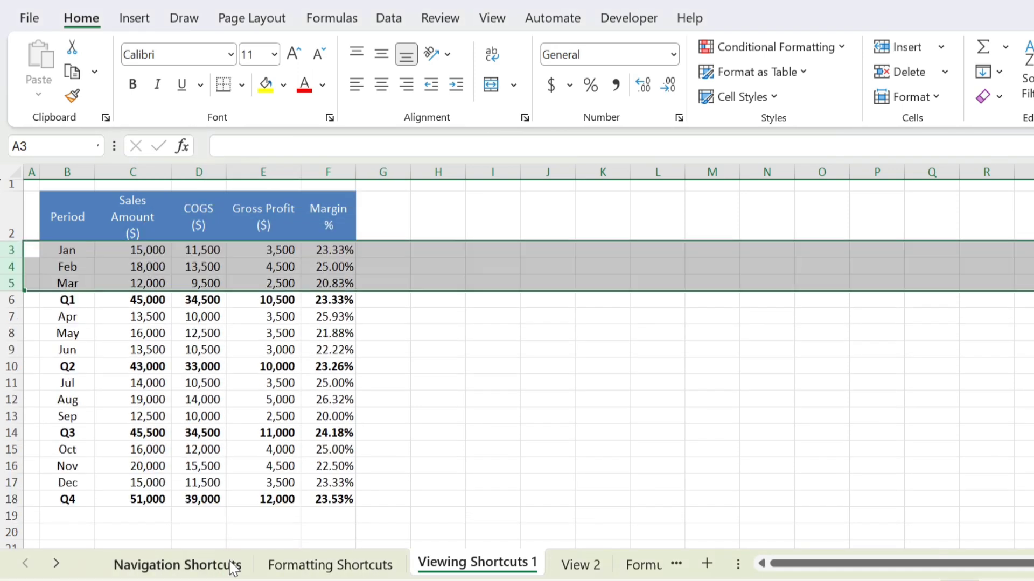
{"action": "key", "text": "Right"}
Step: Group Jan–Mar rows 3–5 with Alt+Shift+Right, then collapse and re-expand the outline
{"action": "key", "text": "Left"}
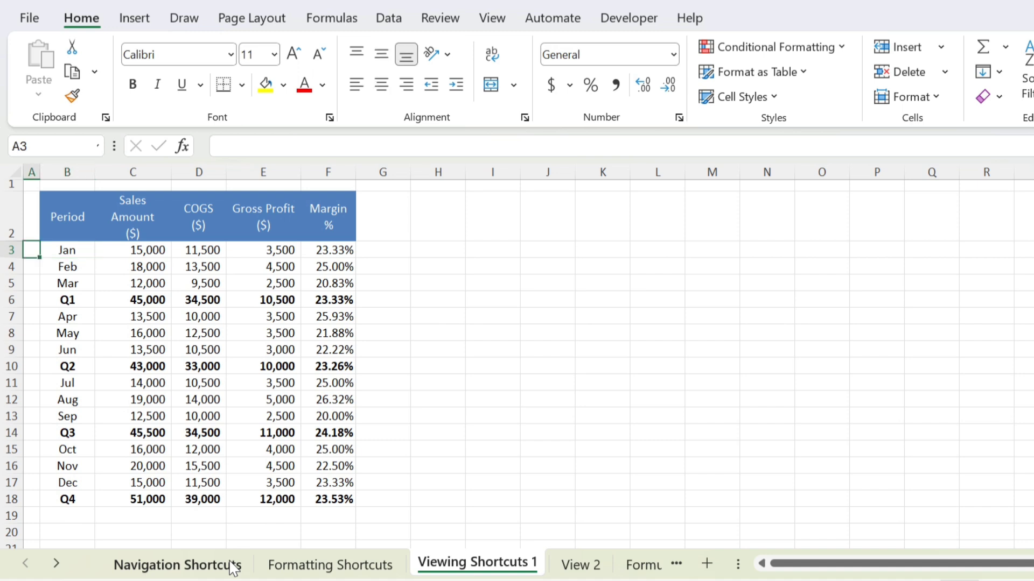
{"action": "key", "text": "Right"}
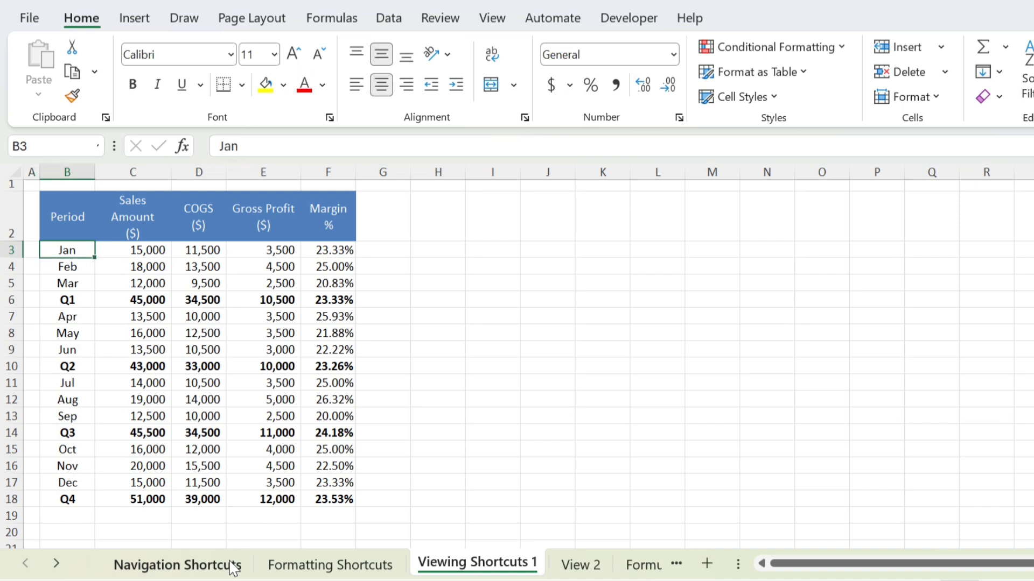
{"action": "left_click", "coordinate": [14, 252]}
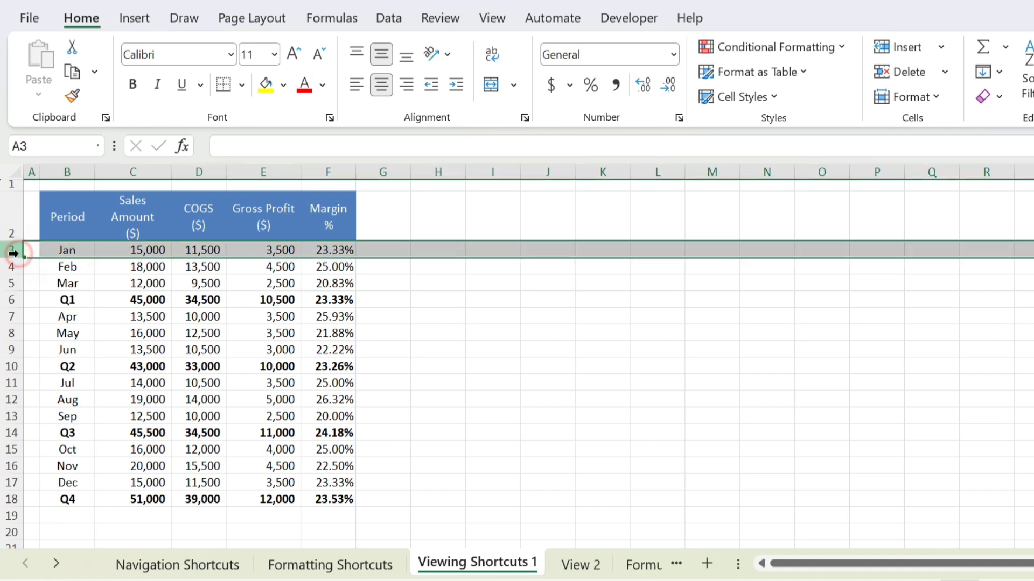
{"action": "key", "text": "shift+Down"}
{"action": "key", "text": "shift+Down"}
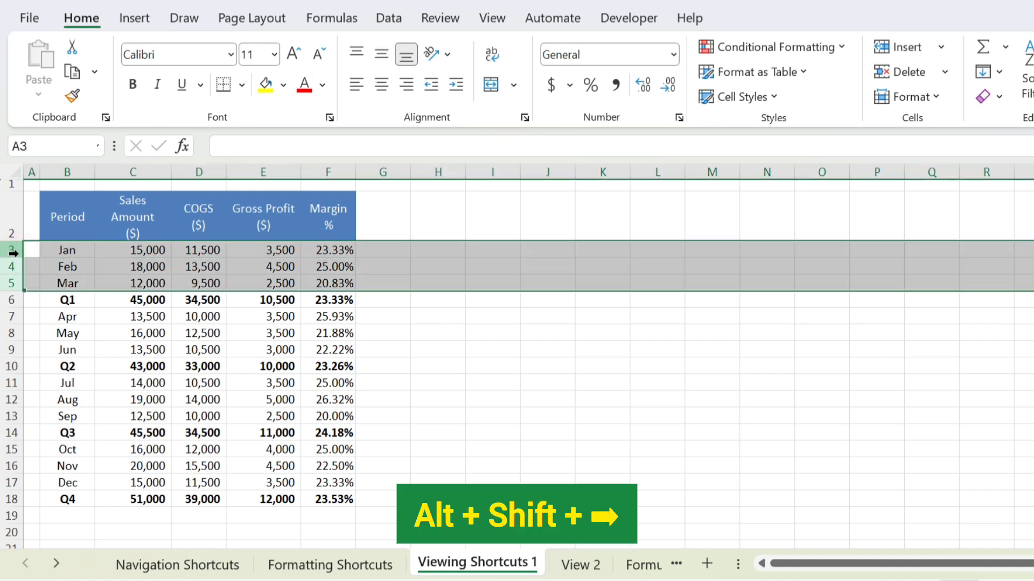
{"action": "key", "text": "alt+shift+Right"}
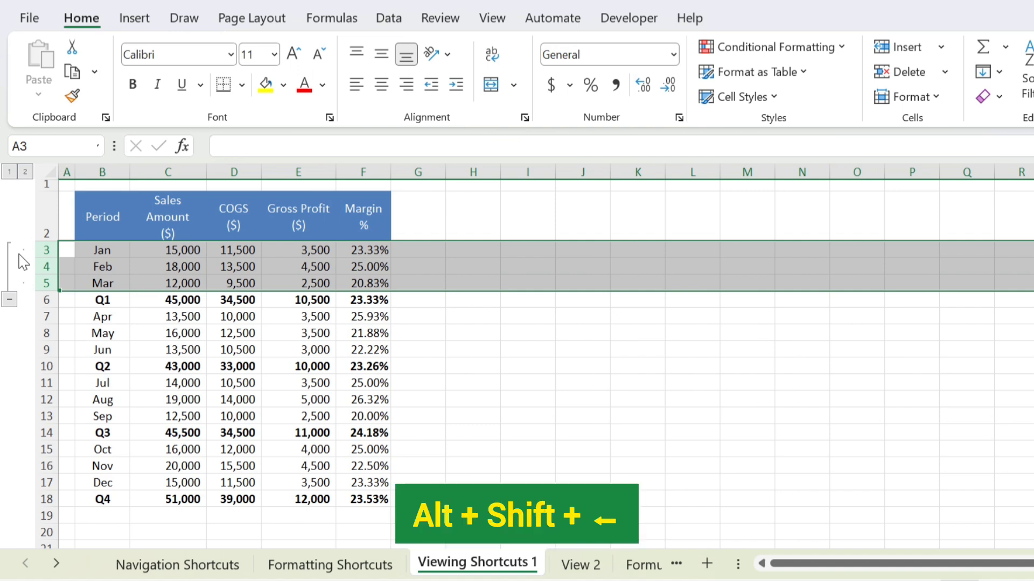
{"action": "key", "text": "alt+shift+Left"}
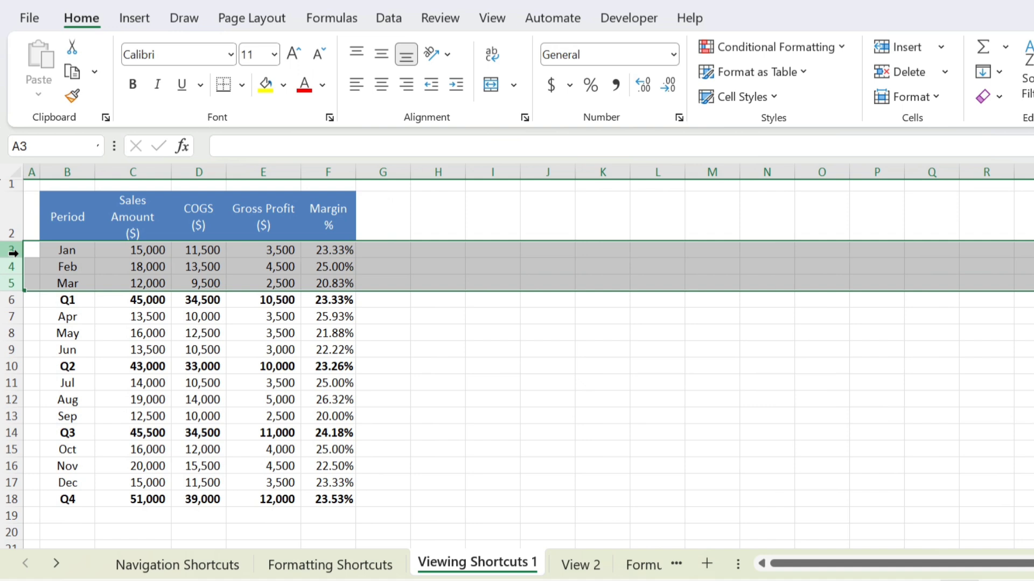
{"action": "key", "text": "alt+shift+Right"}
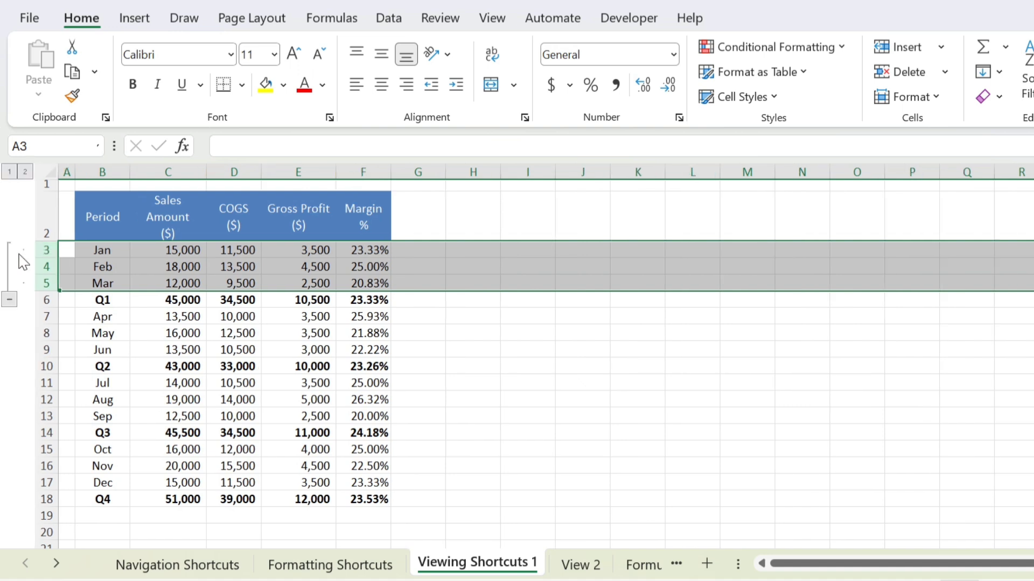
{"action": "left_click", "coordinate": [9, 299]}
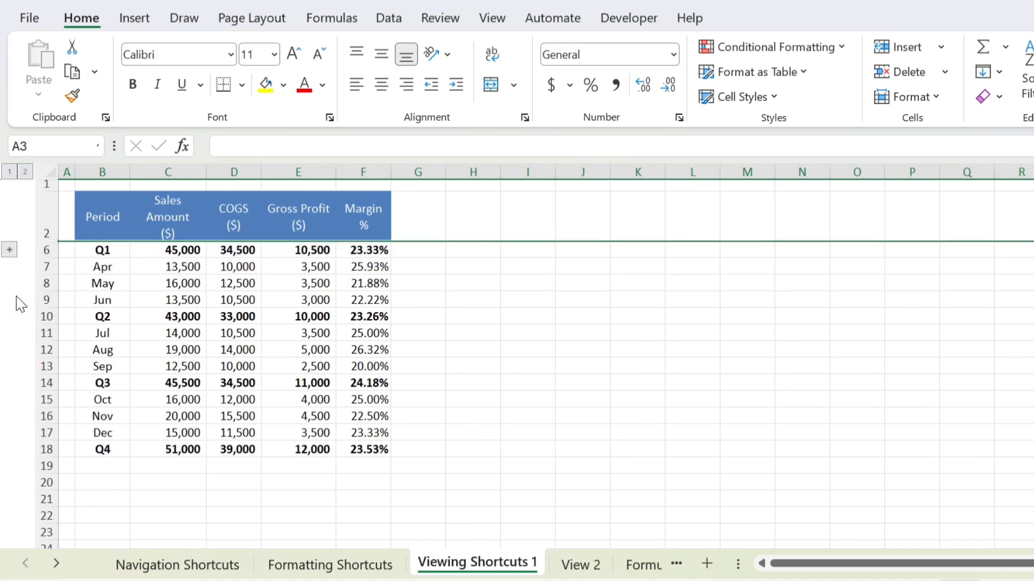
{"action": "left_click", "coordinate": [8, 251]}
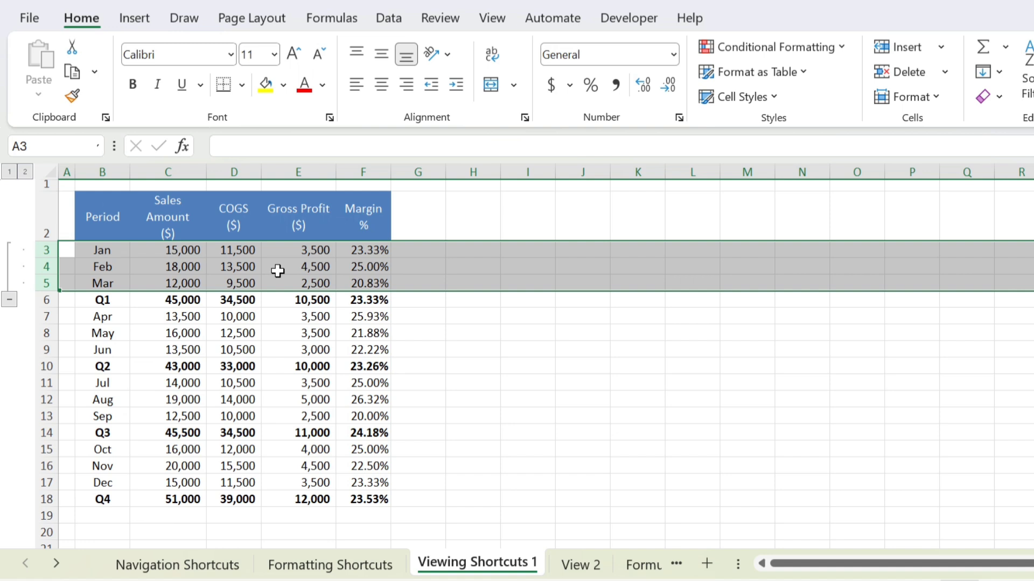
{"action": "left_click", "coordinate": [289, 345]}
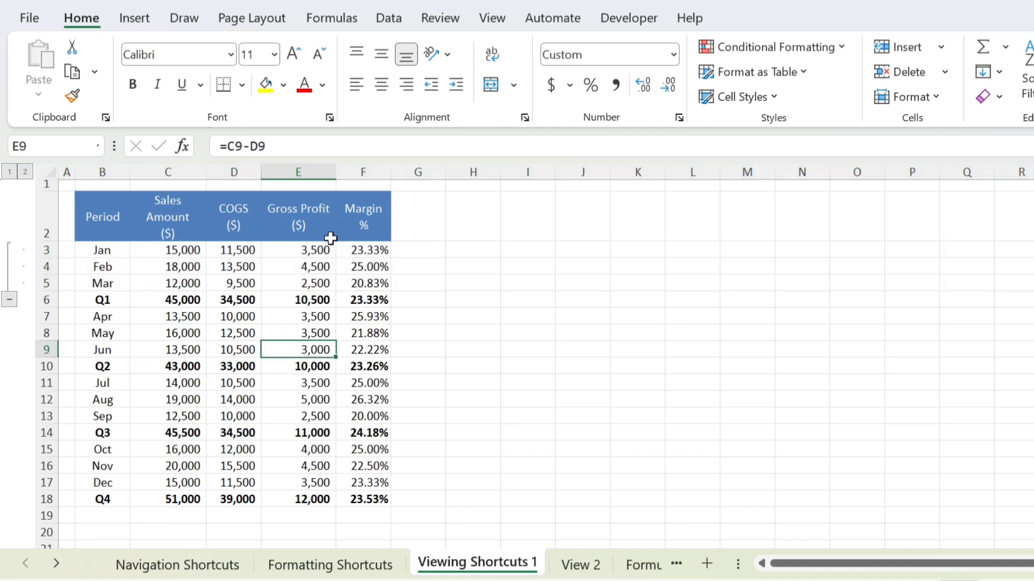
Step: Group and then ungroup the Gross Profit and Margin columns E:F, leaving no outline
{"action": "left_click_drag", "start_coordinate": [306, 167], "coordinate": [357, 167]}
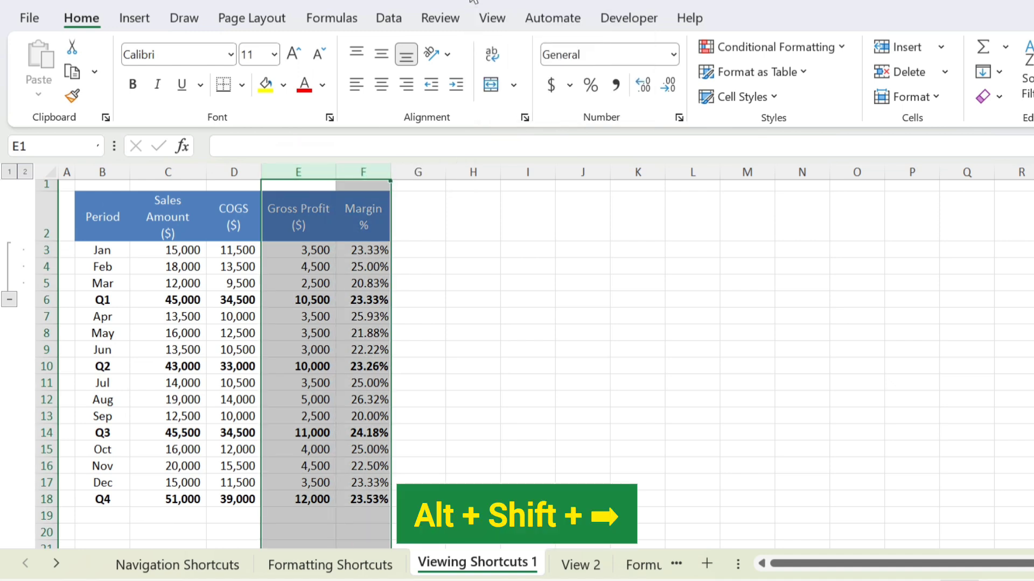
{"action": "key", "text": "alt+shift+Right"}
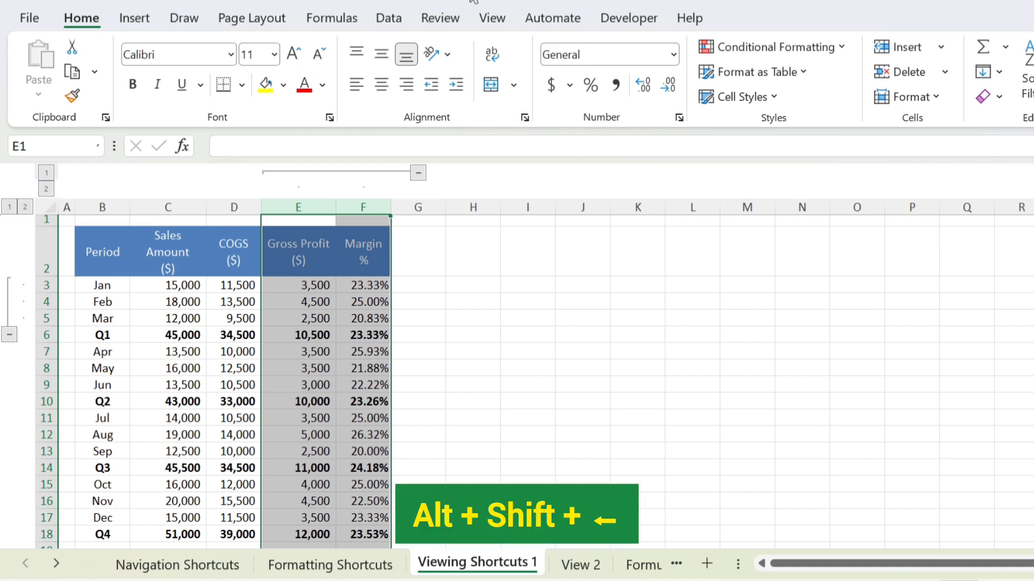
{"action": "key", "text": "alt+shift+Left"}
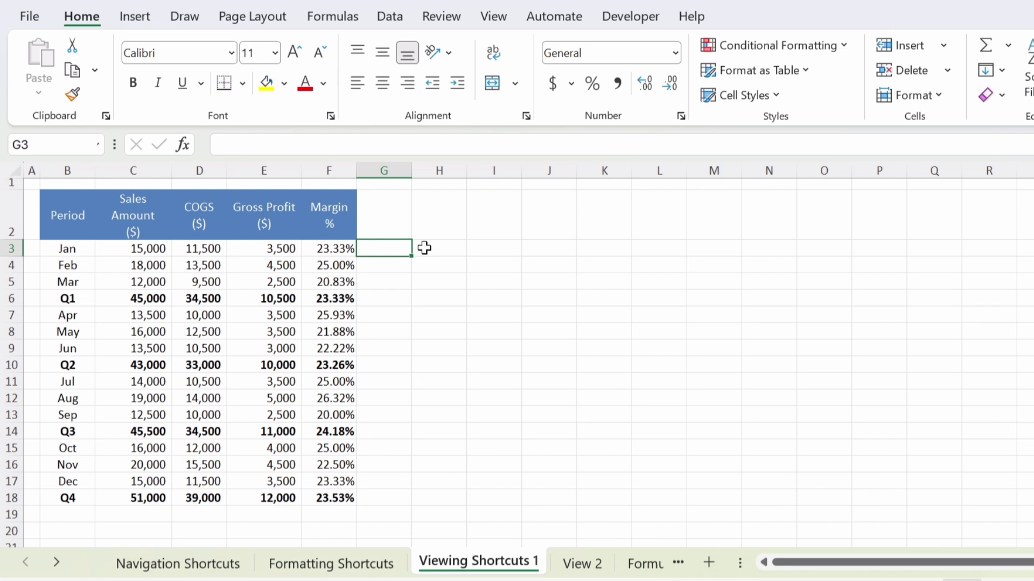
Step: Compare the View 2 and Viewing Shortcuts 1 sheets, then bring up the View ribbon commands
{"action": "left_click", "coordinate": [586, 563]}
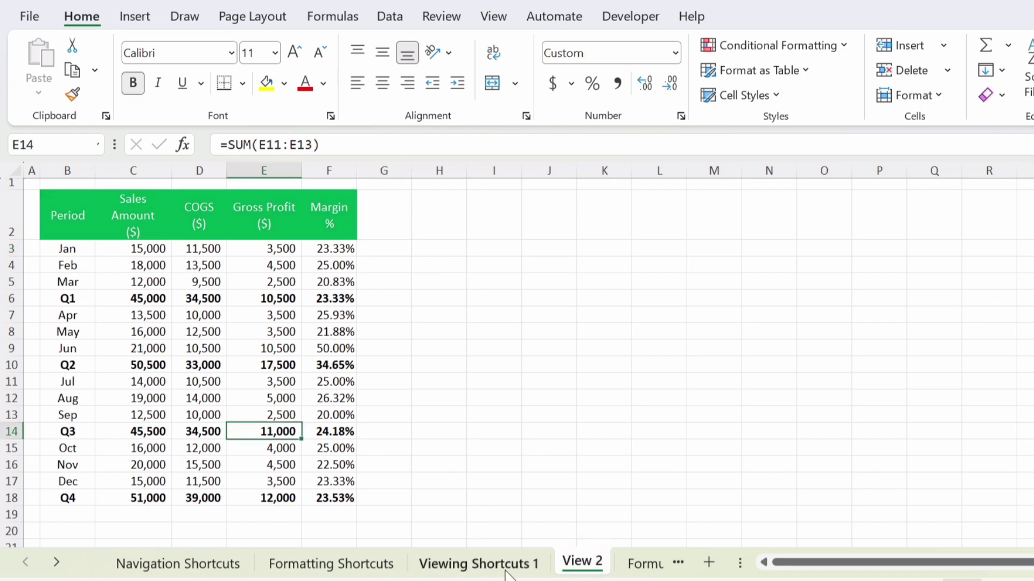
{"action": "left_click", "coordinate": [510, 567]}
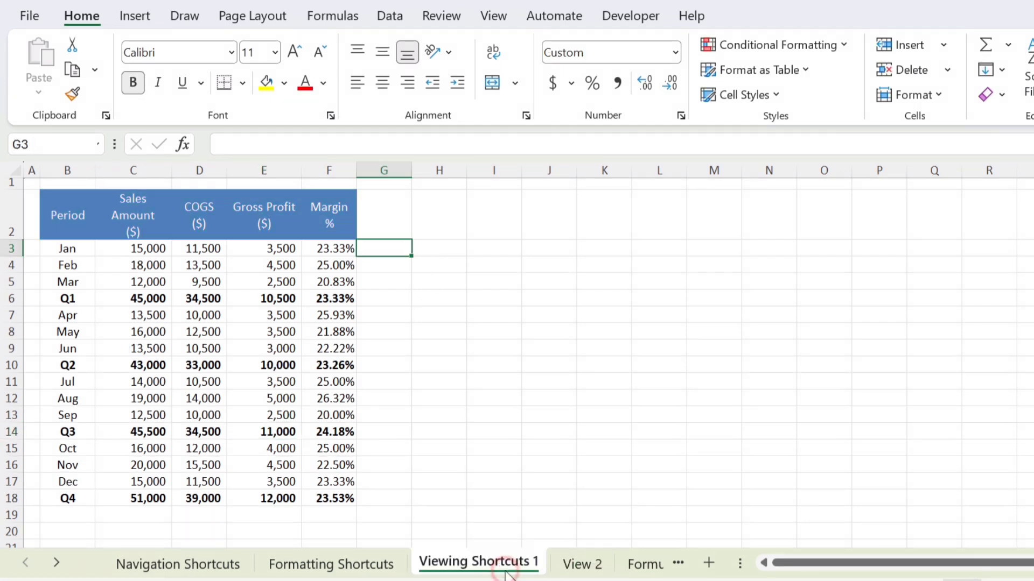
{"action": "left_click", "coordinate": [572, 574]}
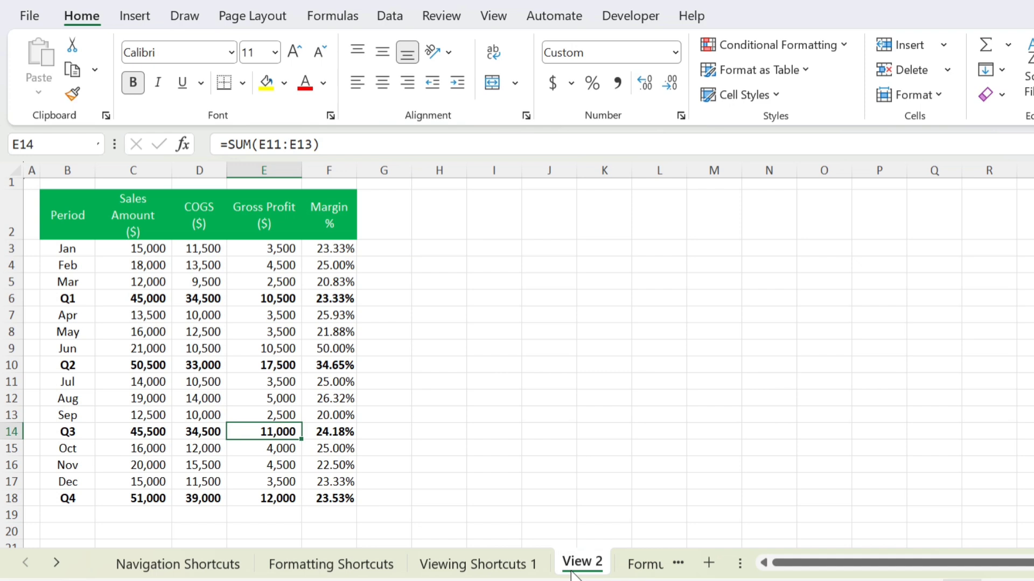
{"action": "left_click", "coordinate": [490, 574]}
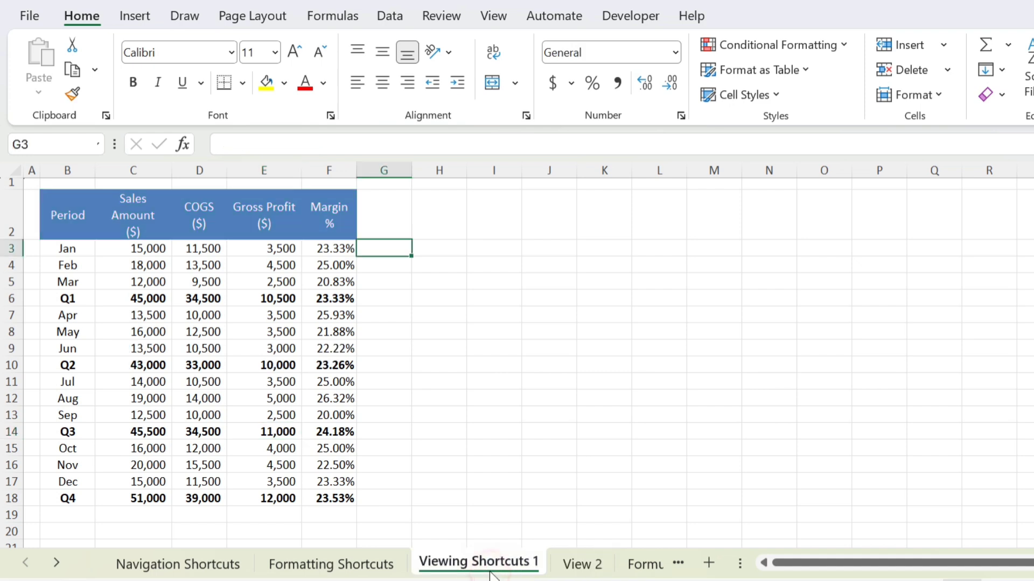
{"action": "left_click", "coordinate": [500, 19]}
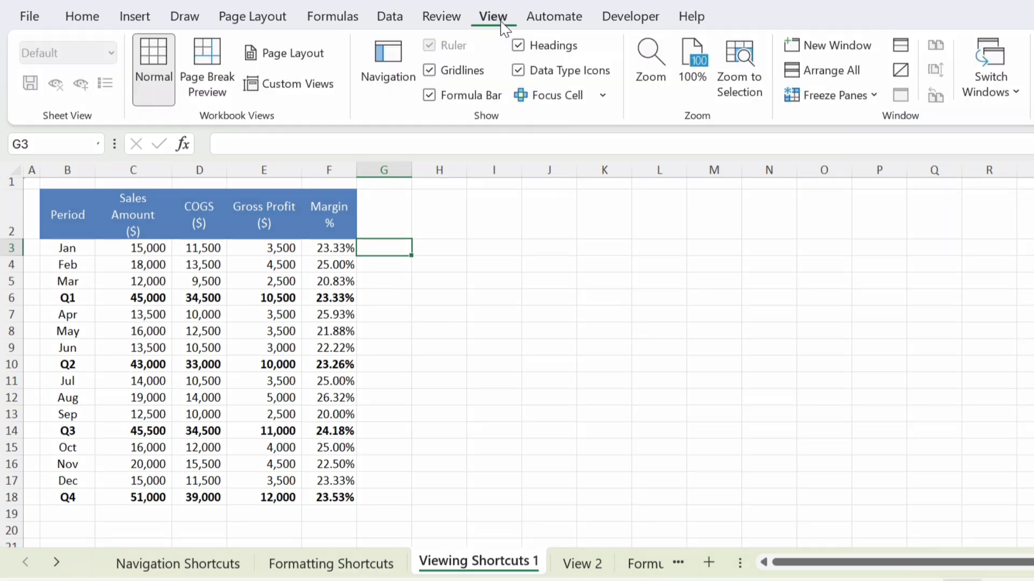
Step: Open a second workbook window and set June's sales on View 2 to 13,500
{"action": "left_click", "coordinate": [816, 44]}
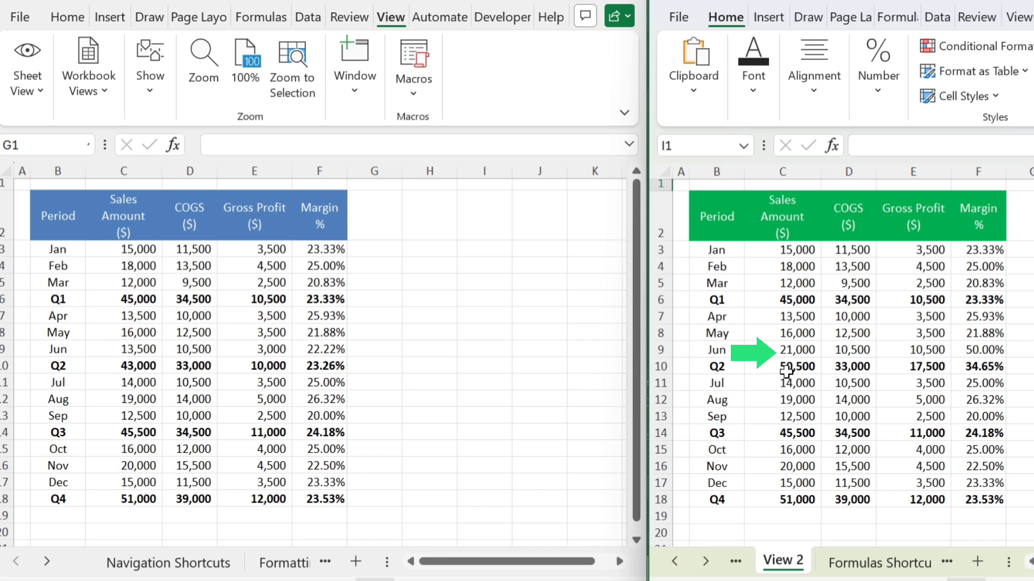
{"action": "left_click", "coordinate": [803, 349]}
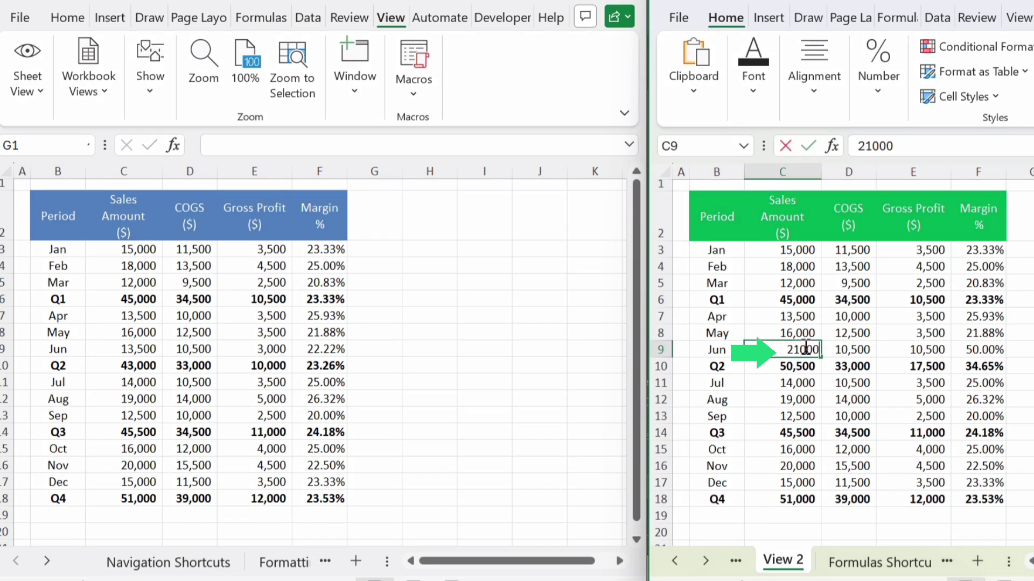
{"action": "type", "text": "13,"}
{"action": "type", "text": "500"}
{"action": "key", "text": "Return"}
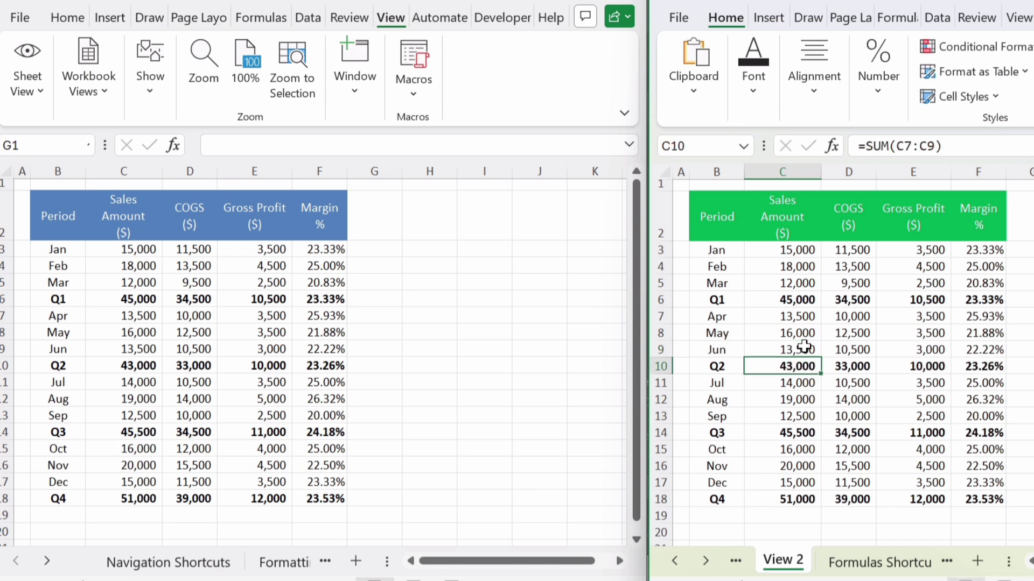
Step: Switch the left window to View 2, check June's value, and maximize that window
{"action": "left_click", "coordinate": [330, 562]}
{"action": "left_click", "coordinate": [288, 561]}
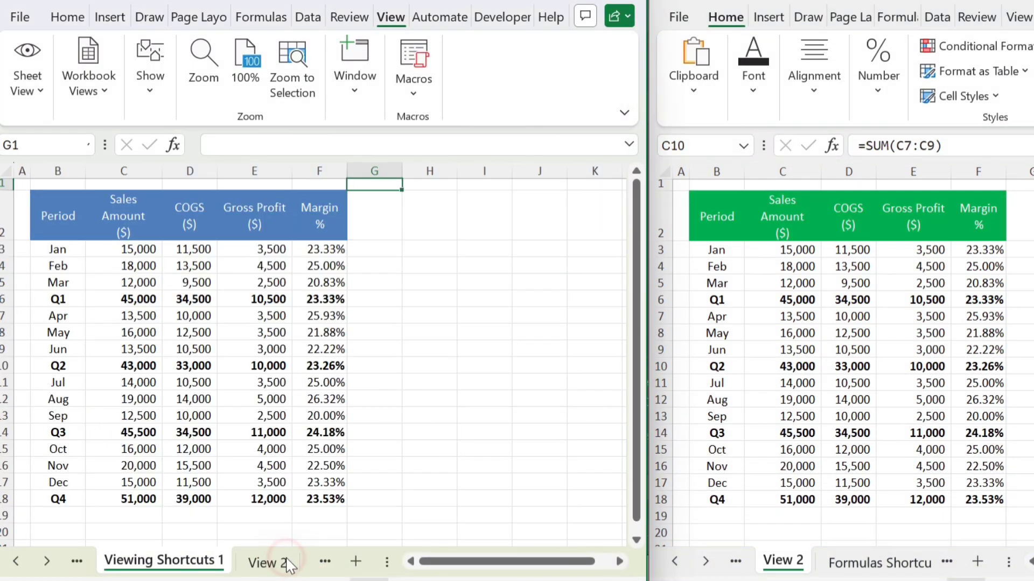
{"action": "left_click", "coordinate": [288, 562]}
{"action": "left_click", "coordinate": [134, 350]}
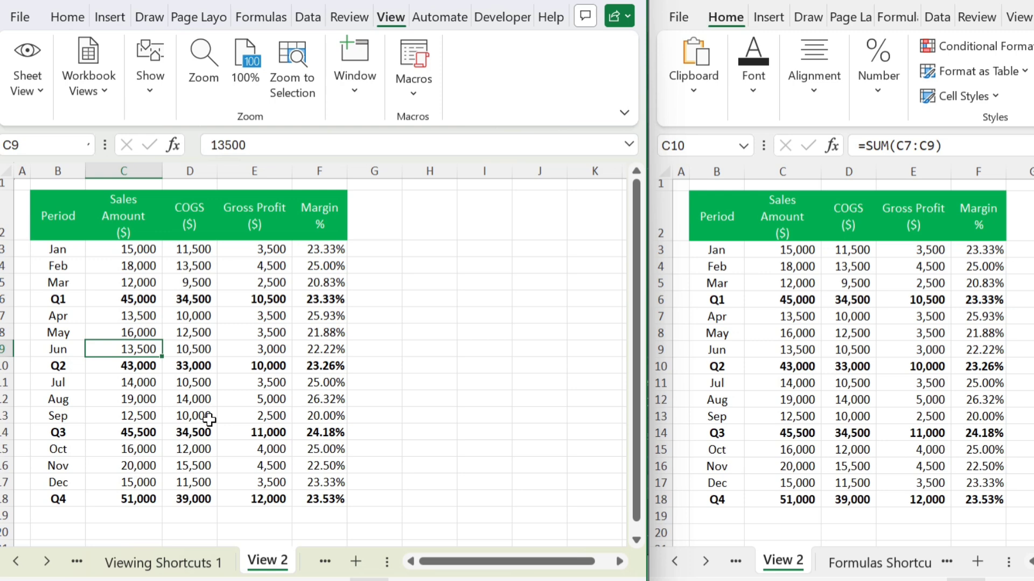
{"action": "key", "text": "super+Up"}
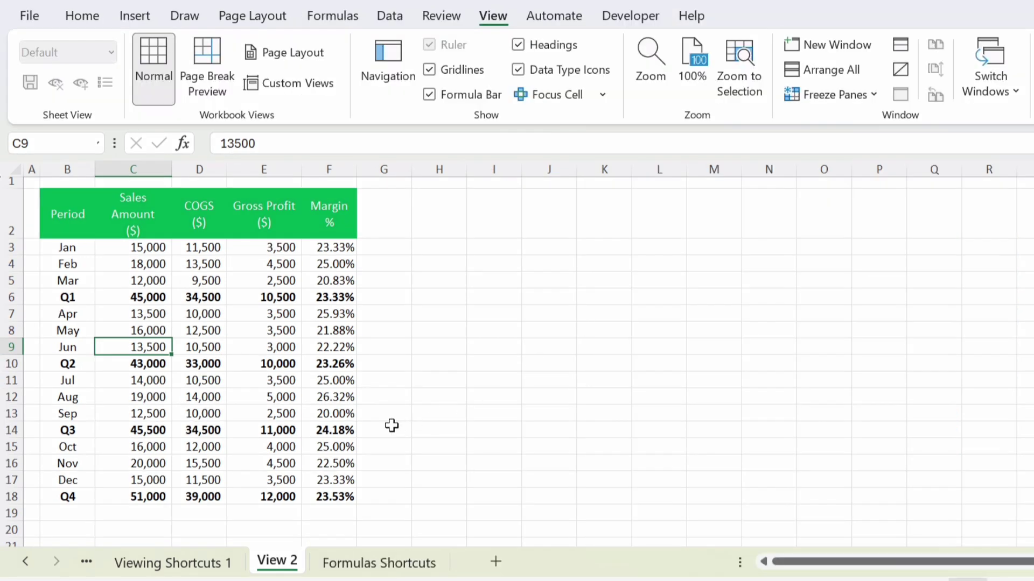
Step: Browse the Viewing Shortcuts 1 and Navigation Shortcuts sheets, ending on Formatting Shortcuts
{"action": "left_click", "coordinate": [201, 572]}
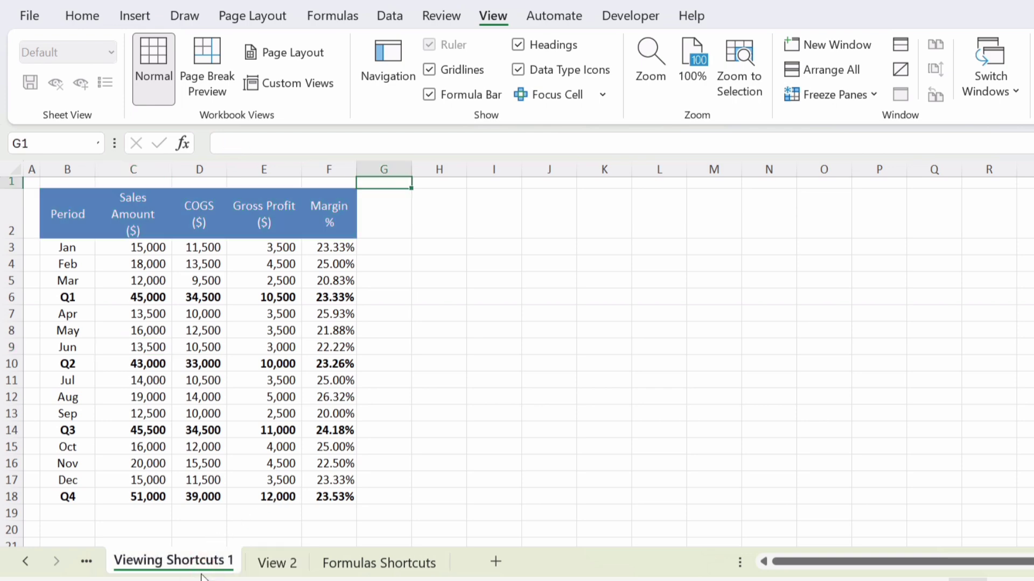
{"action": "left_click", "coordinate": [86, 561]}
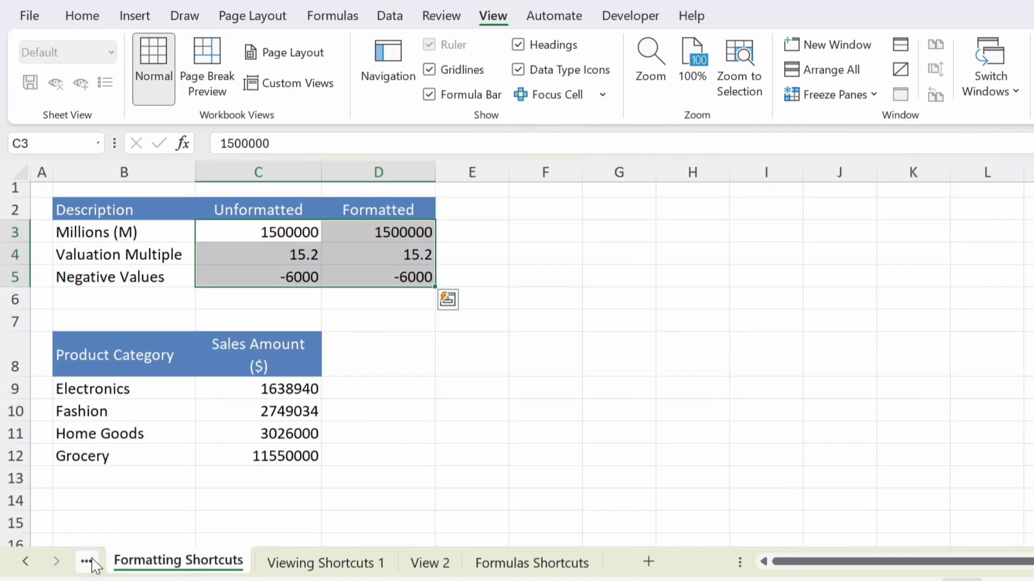
{"action": "left_click", "coordinate": [91, 563]}
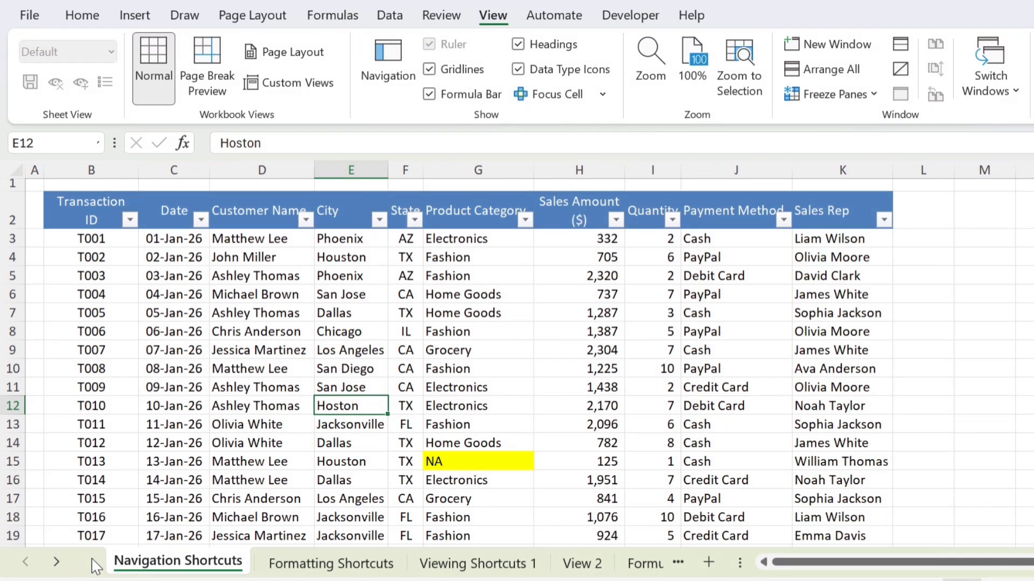
{"action": "left_click", "coordinate": [317, 568]}
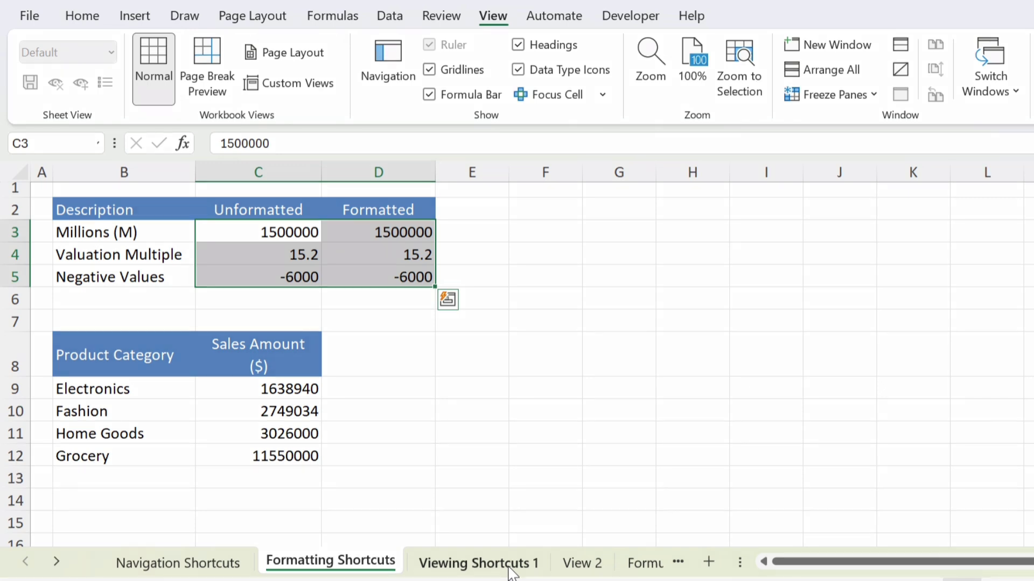
Step: Select all sheets from the Navigation Shortcuts sheet menu and set their zoom to 100%
{"action": "right_click", "coordinate": [191, 565]}
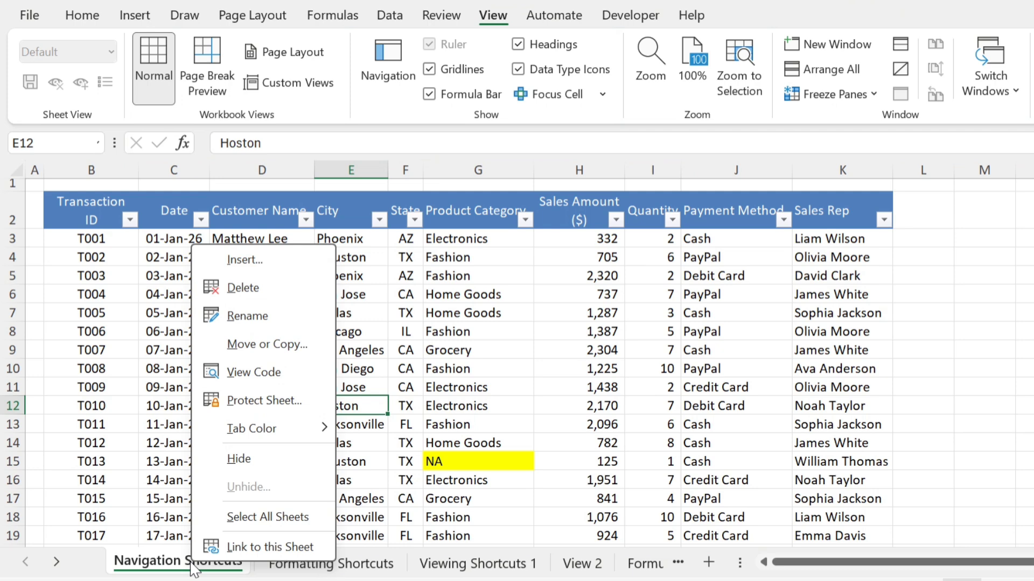
{"action": "left_click", "coordinate": [251, 515]}
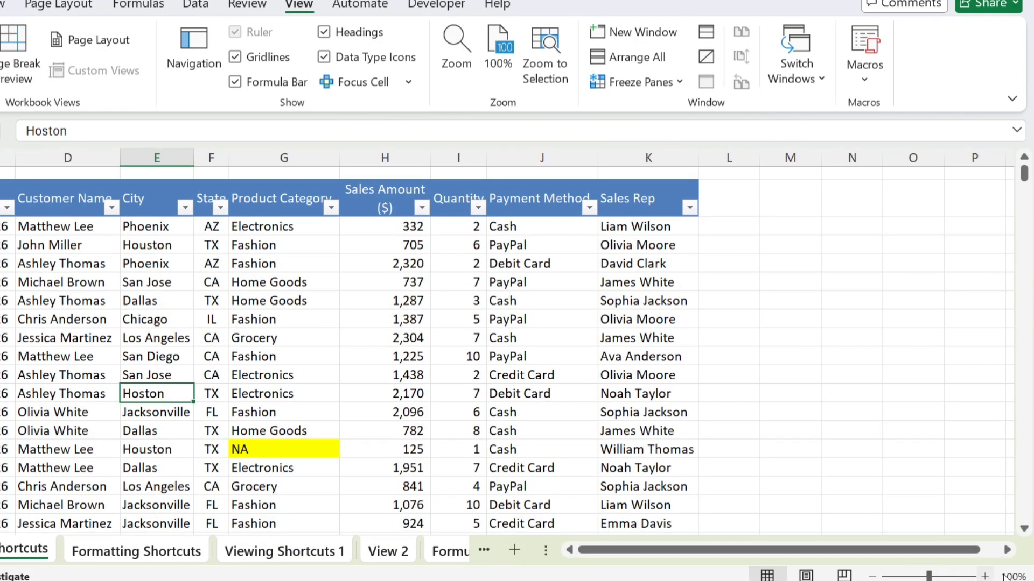
{"action": "left_click", "coordinate": [1020, 577]}
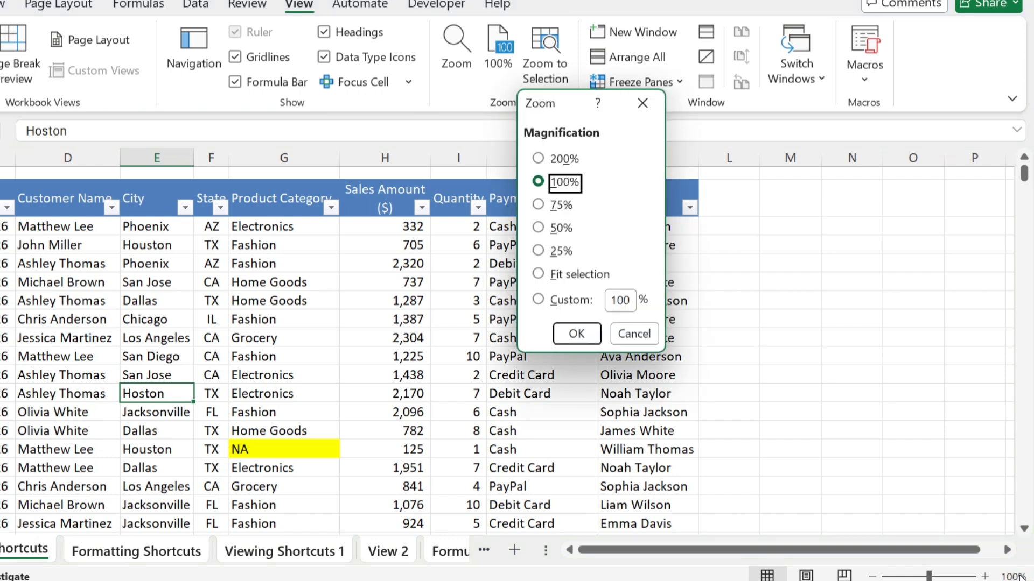
{"action": "left_click", "coordinate": [538, 183]}
{"action": "left_click", "coordinate": [584, 340]}
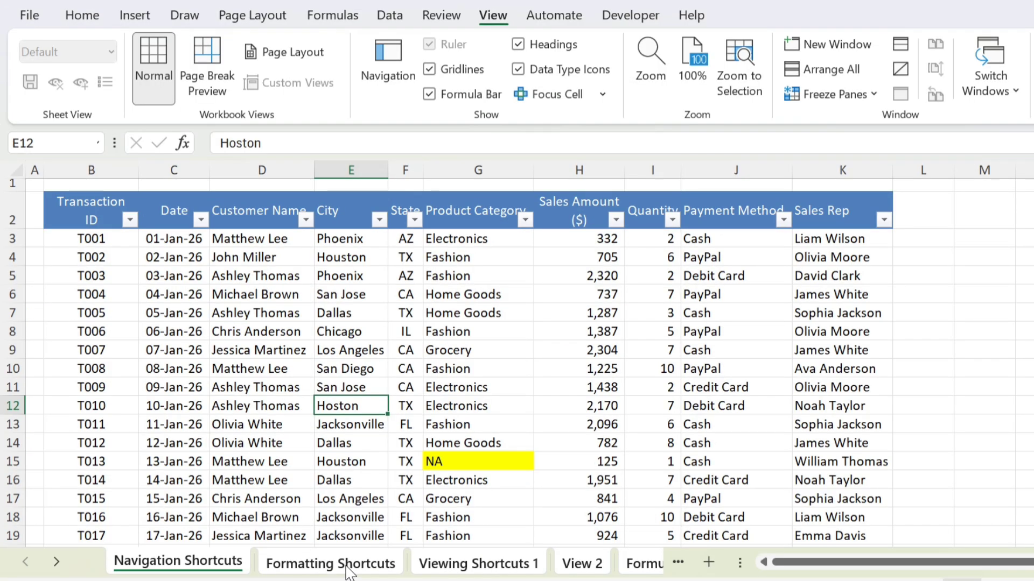
Step: Ungroup the sheets, browse View 2 and Formulas Shortcuts, and select the Q1 total in C6
{"action": "left_click", "coordinate": [347, 571]}
{"action": "left_click", "coordinate": [475, 570]}
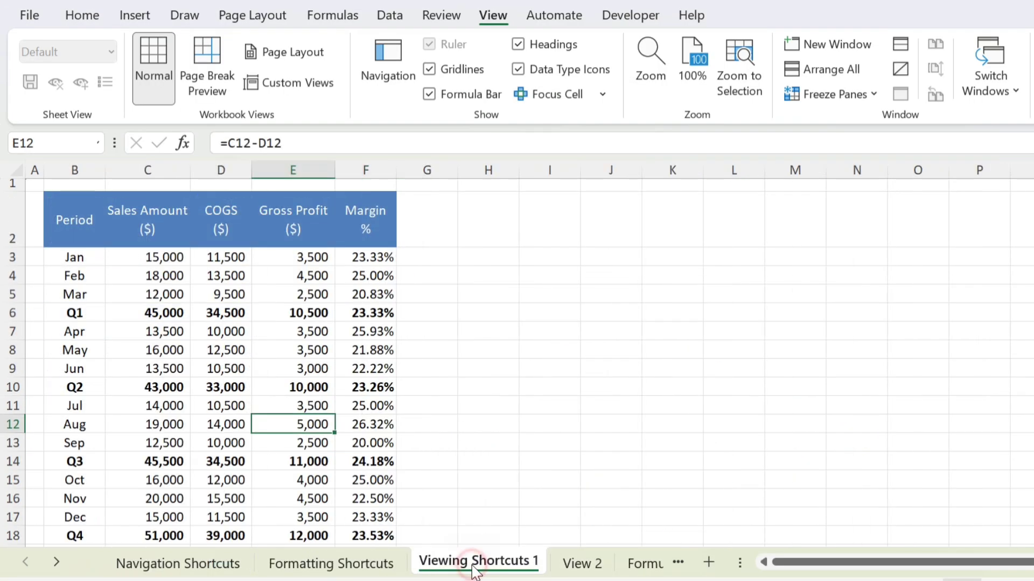
{"action": "left_click", "coordinate": [585, 565]}
{"action": "left_click", "coordinate": [657, 569]}
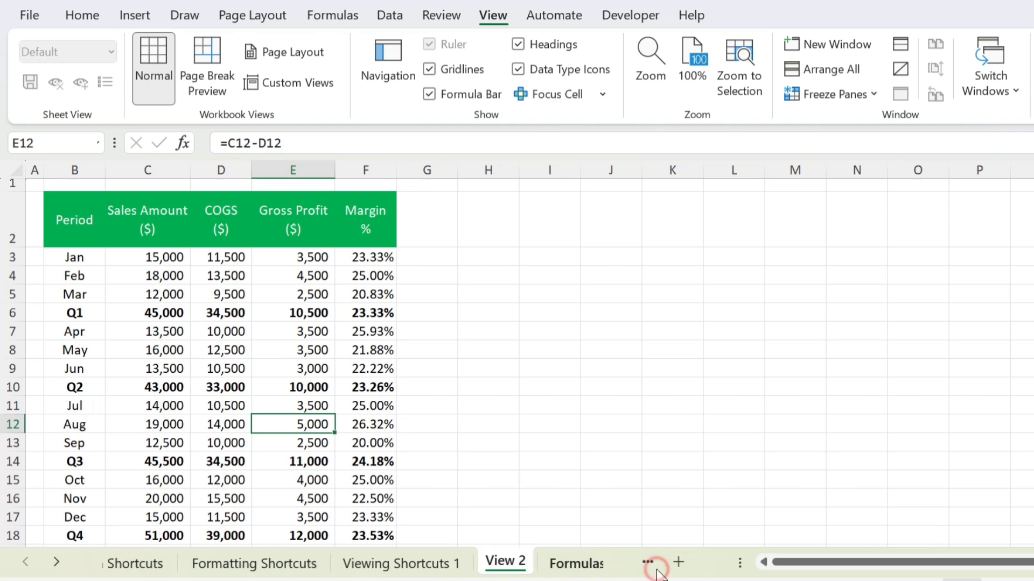
{"action": "left_click", "coordinate": [448, 261]}
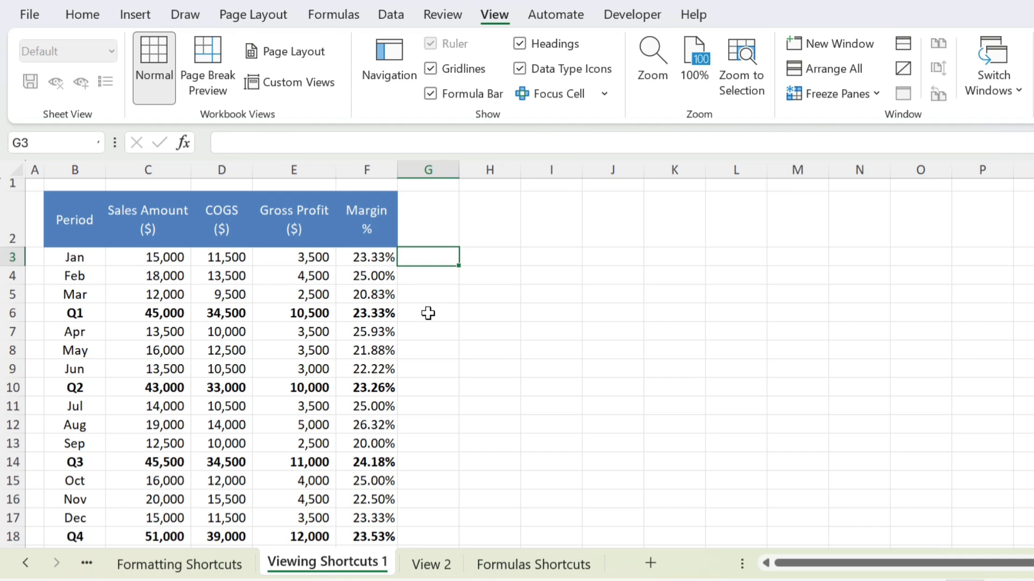
{"action": "left_click", "coordinate": [186, 313]}
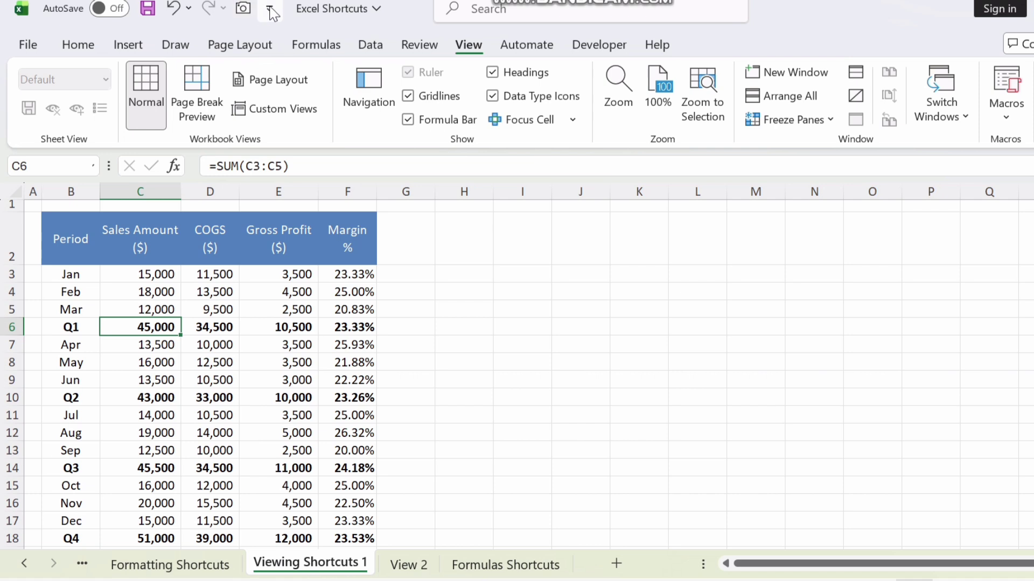
{"action": "left_click", "coordinate": [270, 9]}
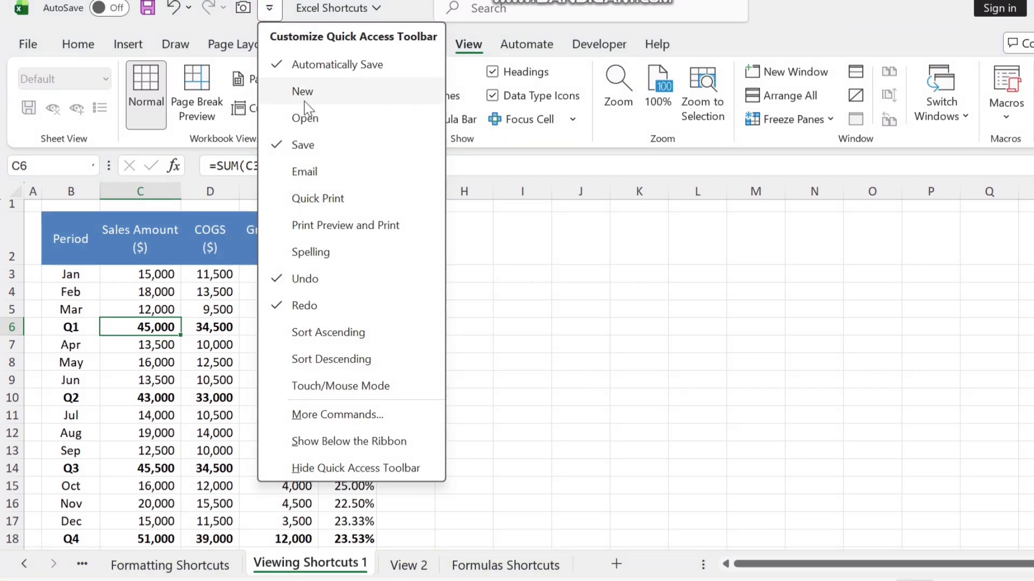
{"action": "left_click", "coordinate": [334, 418]}
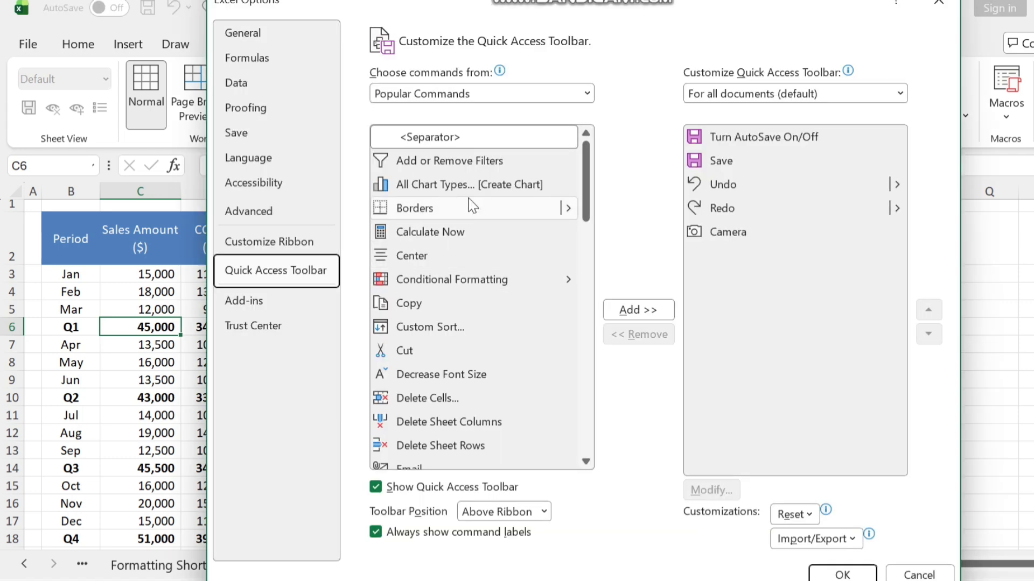
{"action": "left_click", "coordinate": [585, 95]}
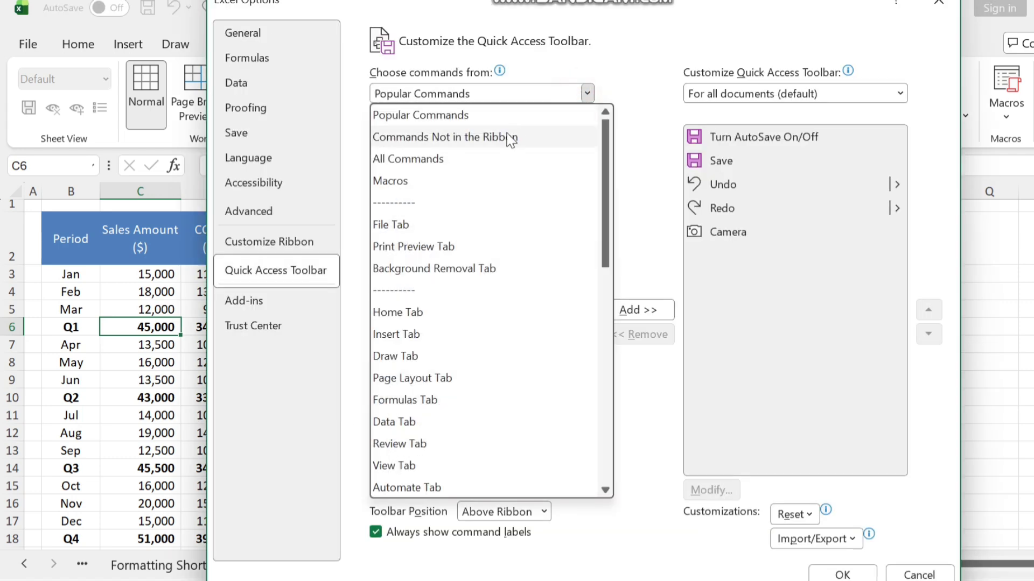
{"action": "left_click", "coordinate": [450, 160]}
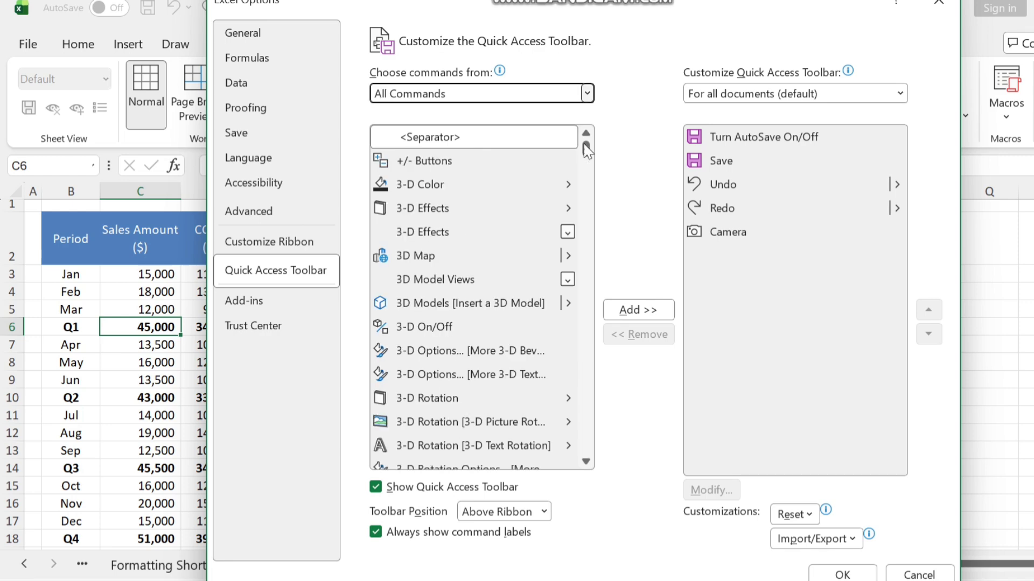
{"action": "left_click_drag", "start_coordinate": [585, 141], "coordinate": [588, 181]}
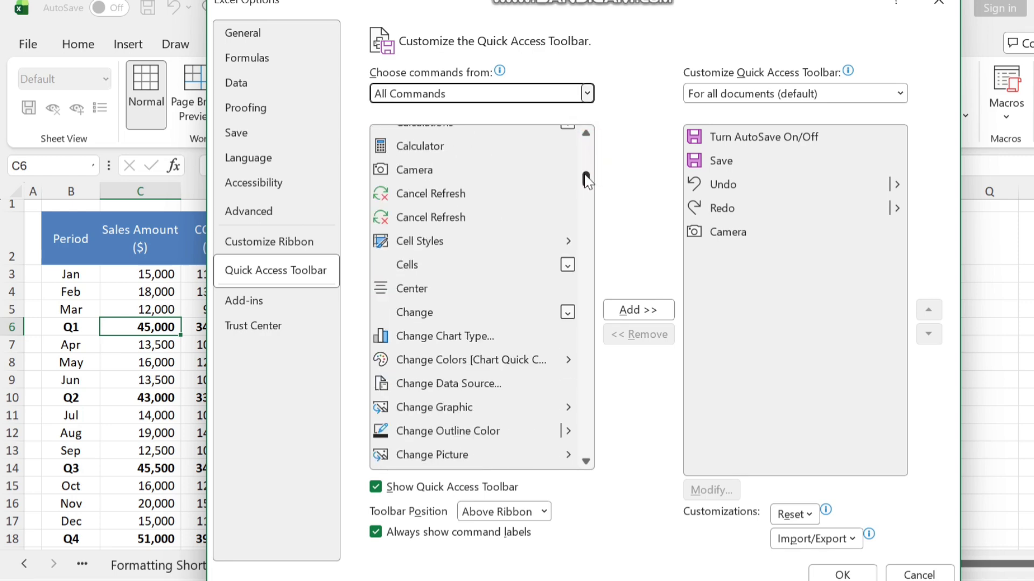
{"action": "left_click", "coordinate": [455, 174]}
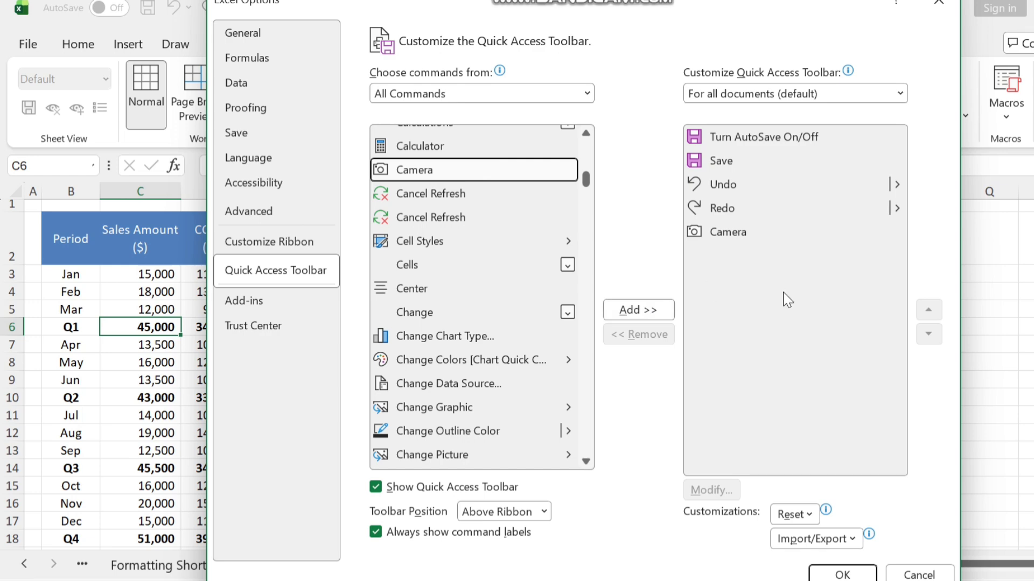
{"action": "key", "text": "Return"}
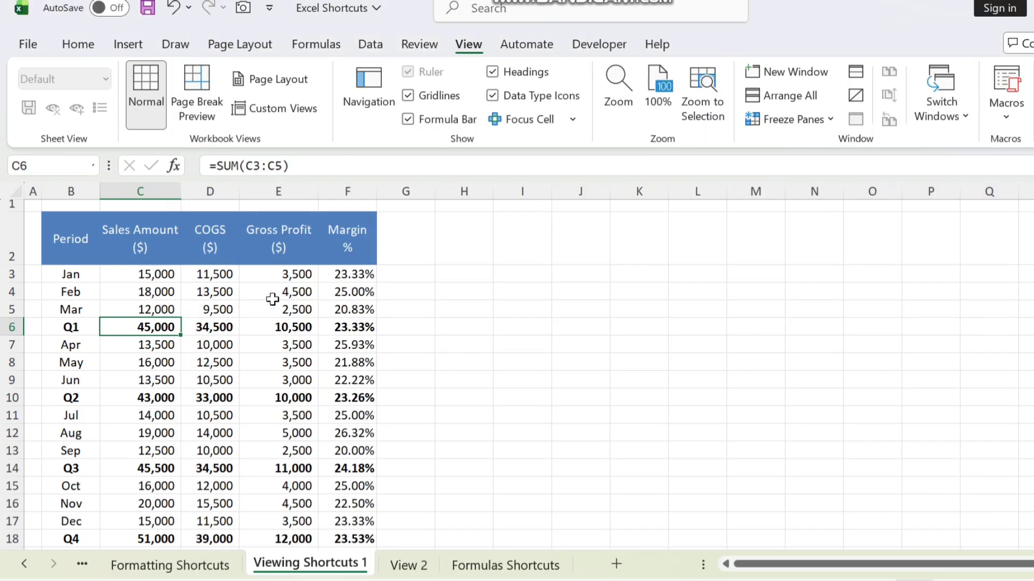
Step: Capture the table B2:F18 as a linked Camera picture and place it beside the original
{"action": "left_click", "coordinate": [74, 240]}
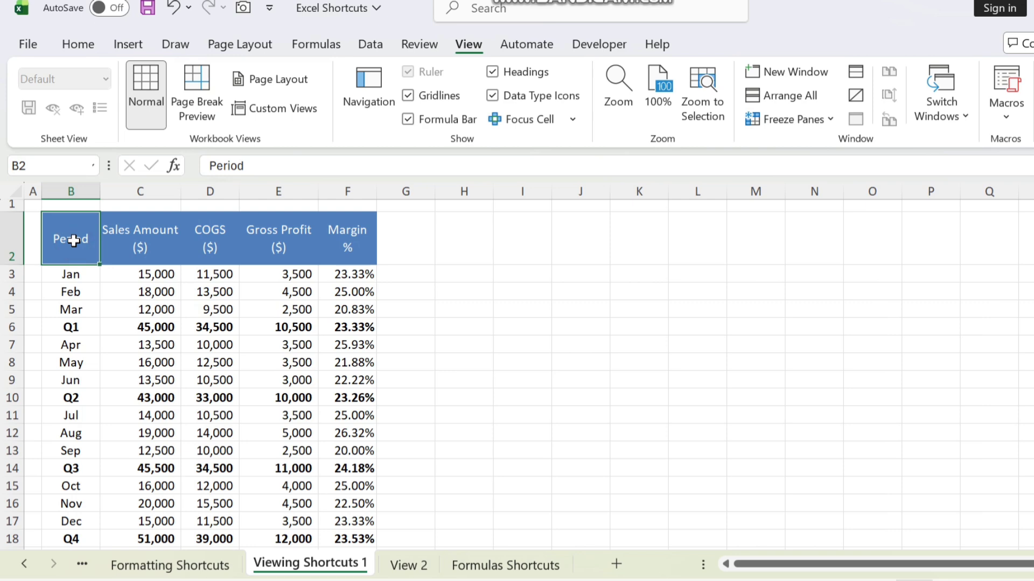
{"action": "key", "text": "ctrl+a"}
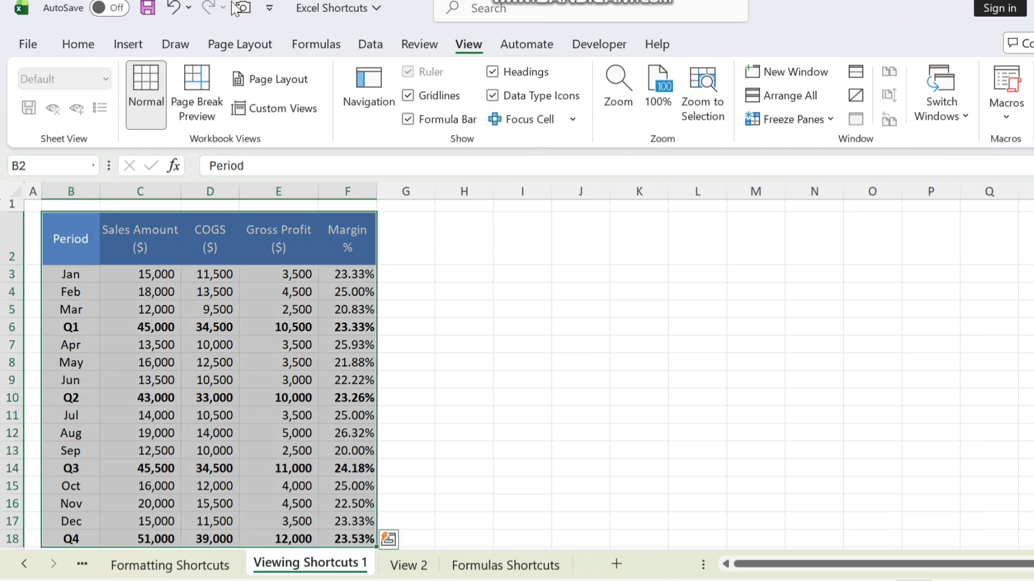
{"action": "left_click", "coordinate": [243, 8]}
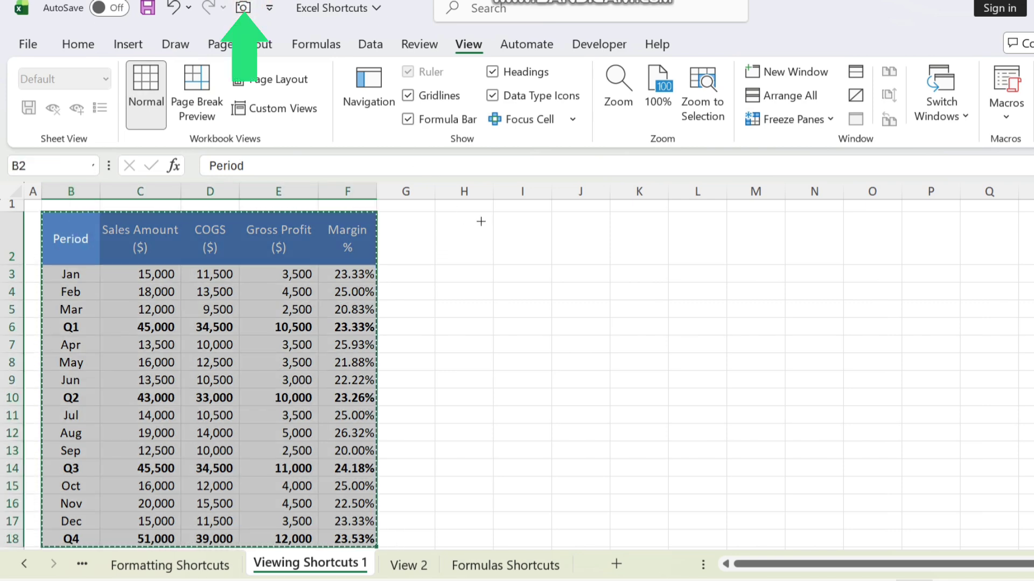
{"action": "mouse_move", "coordinate": [483, 218]}
{"action": "left_mouse_down"}
{"action": "mouse_move", "coordinate": [628, 240]}
{"action": "mouse_move", "coordinate": [773, 382]}
{"action": "mouse_move", "coordinate": [786, 422]}
{"action": "mouse_move", "coordinate": [777, 470]}
{"action": "mouse_move", "coordinate": [819, 552]}
{"action": "left_mouse_up"}
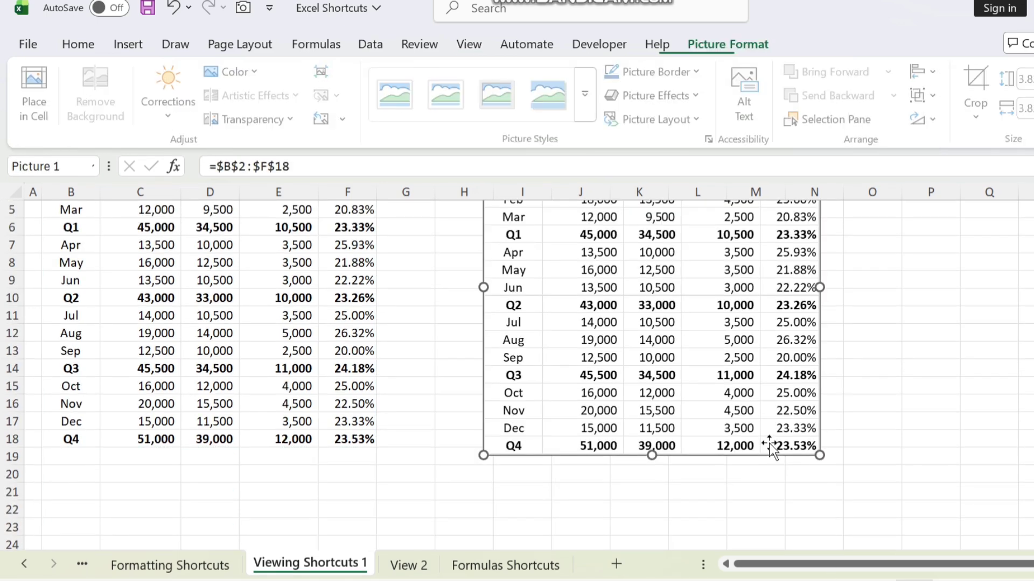
{"action": "scroll", "coordinate": [517, 372], "scroll_direction": "up", "scroll_amount": 2}
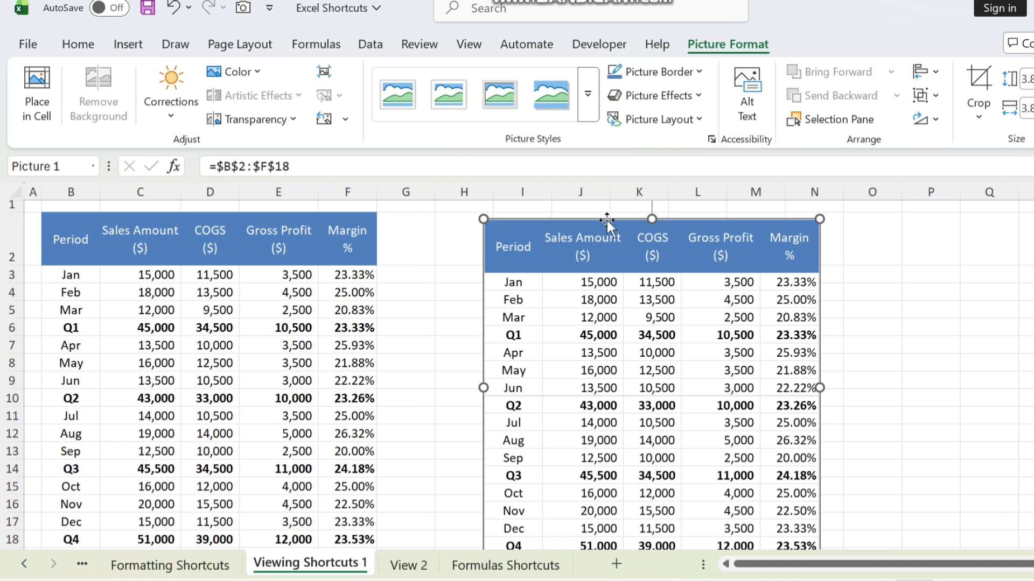
{"action": "left_click_drag", "start_coordinate": [607, 221], "coordinate": [591, 209]}
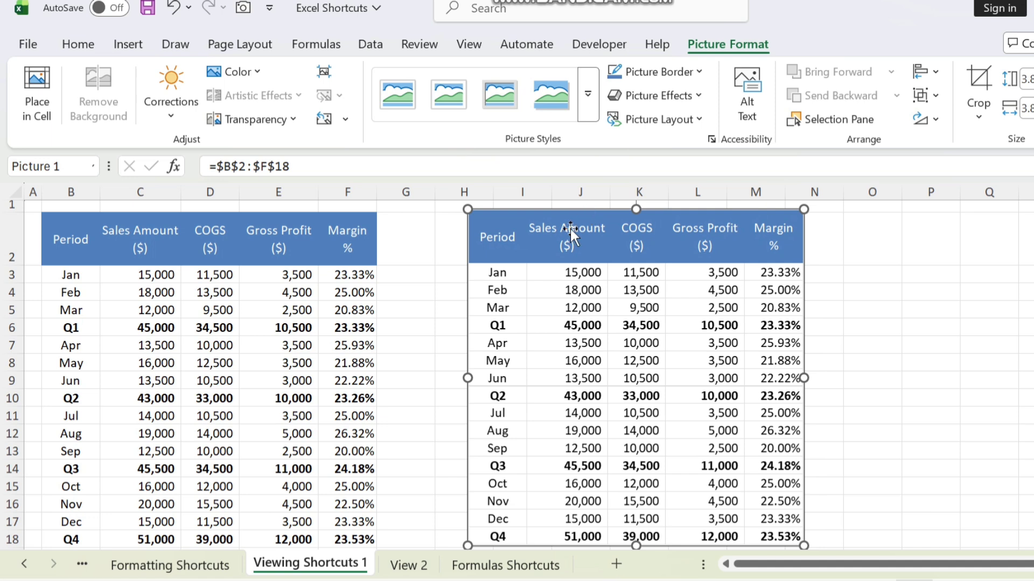
Step: Enter 100 as January sales in C3 to watch the linked picture update
{"action": "left_click", "coordinate": [156, 273]}
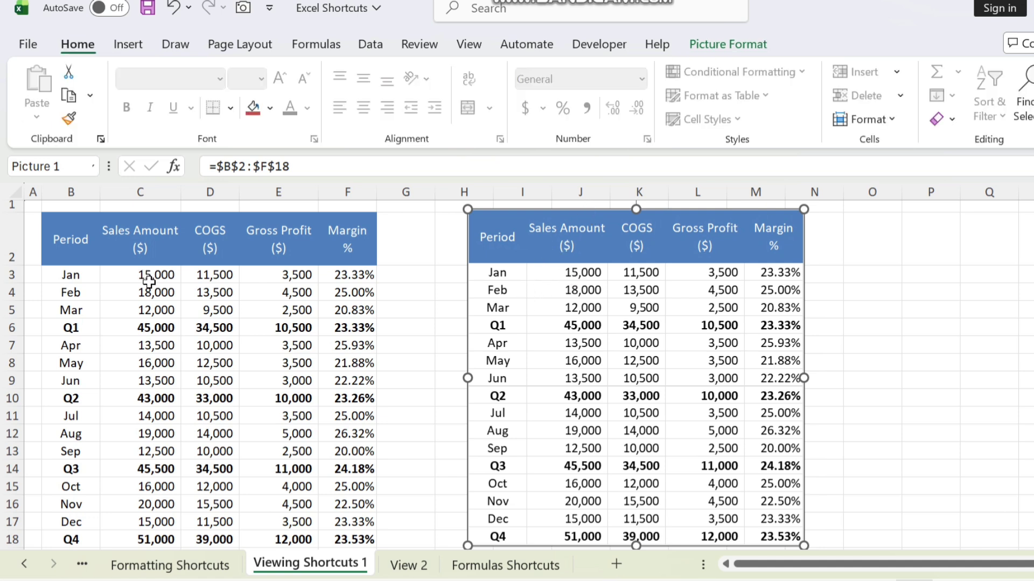
{"action": "left_click", "coordinate": [151, 279]}
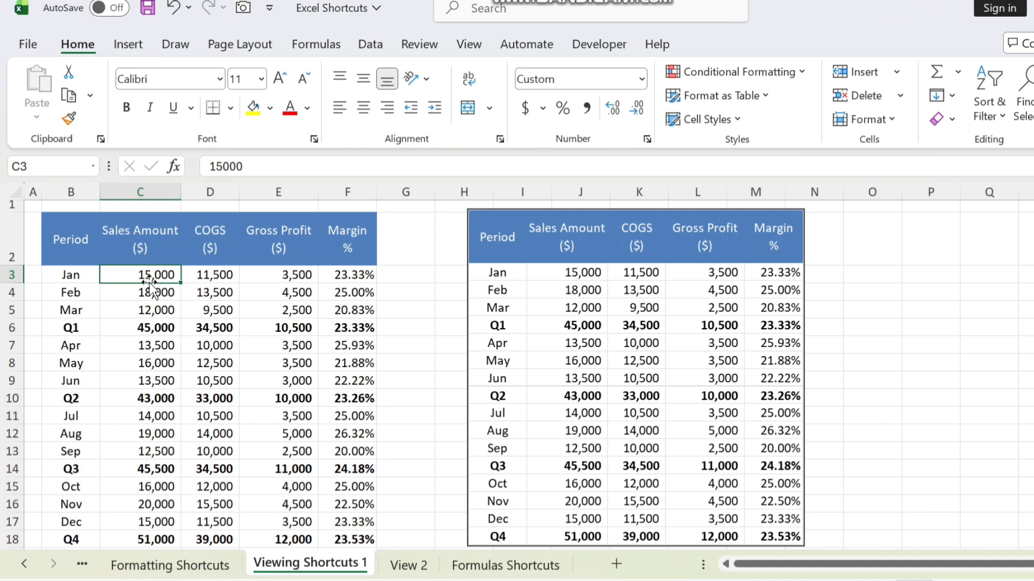
{"action": "type", "text": "100"}
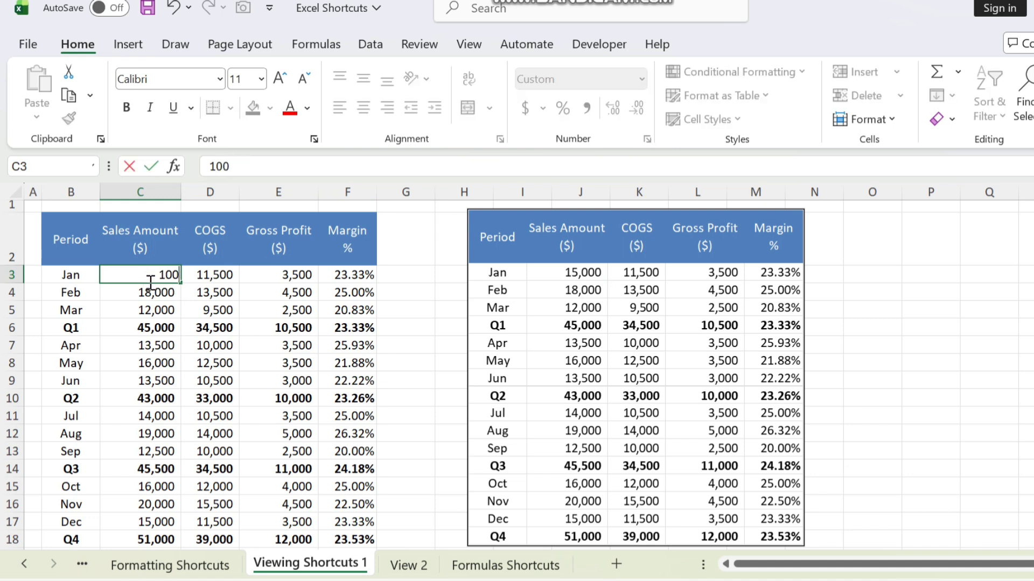
{"action": "key", "text": "Return"}
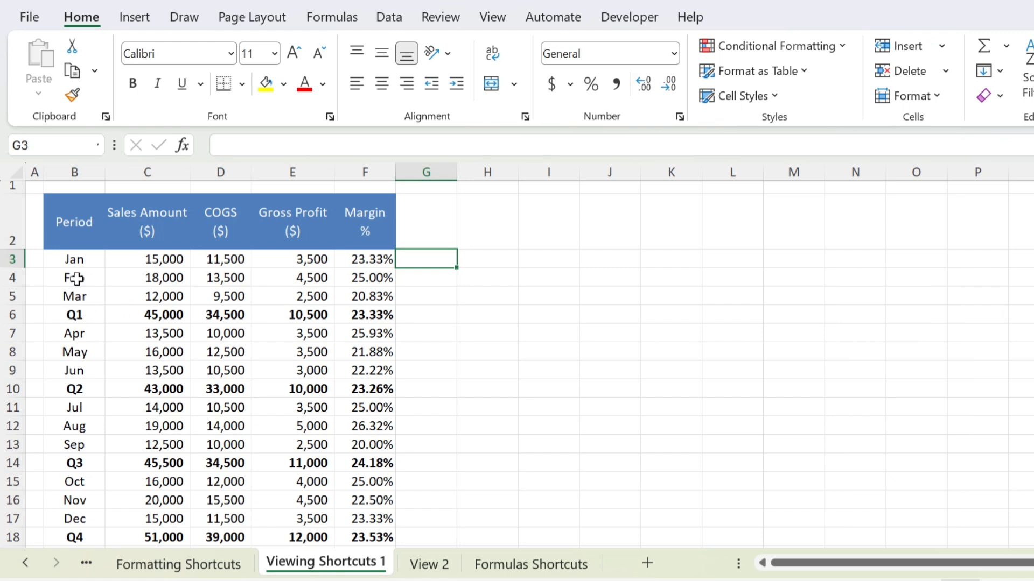
Step: Select the Jan–Mar rows B3:F5 and preview Quick Analysis charts, totals and sparklines without applying any
{"action": "left_click", "coordinate": [89, 257]}
{"action": "left_click_drag", "start_coordinate": [95, 250], "coordinate": [364, 296]}
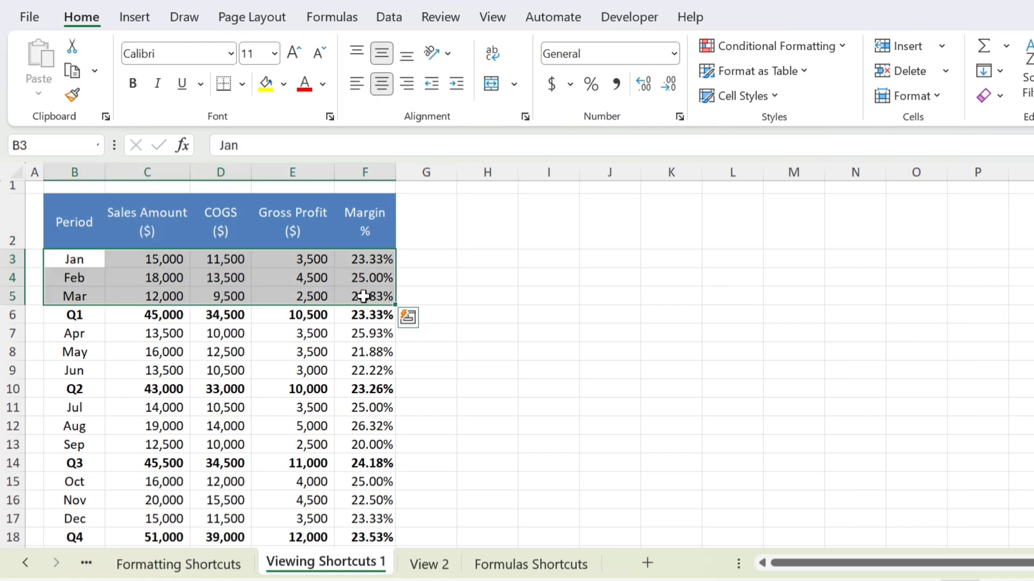
{"action": "key", "text": "ctrl+q"}
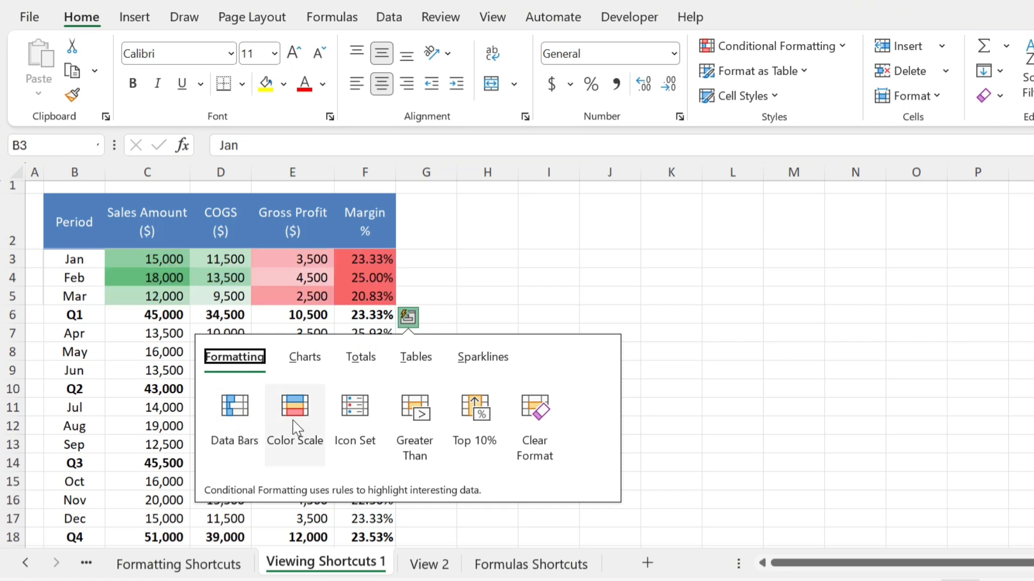
{"action": "left_click", "coordinate": [312, 362]}
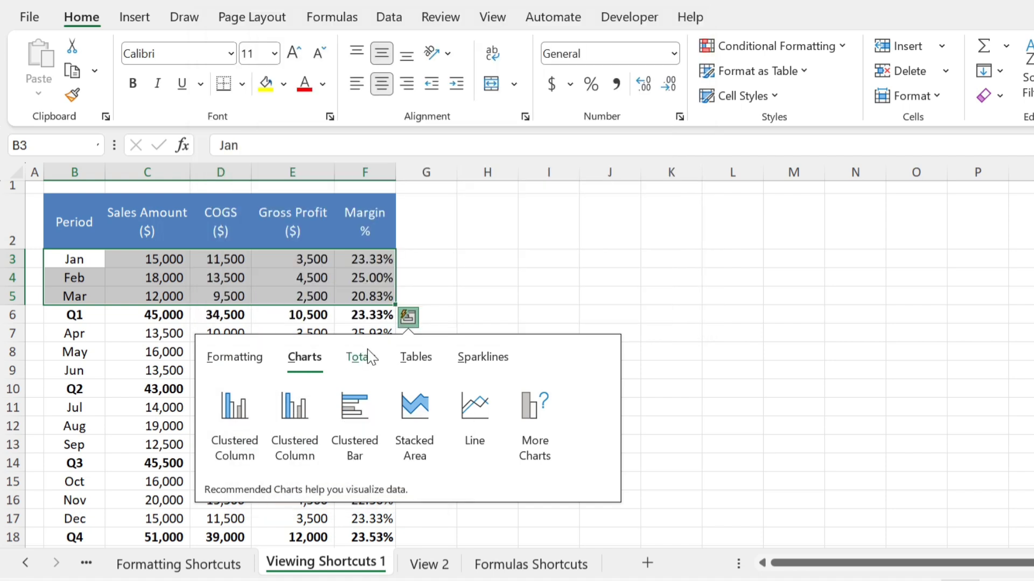
{"action": "left_click", "coordinate": [361, 357]}
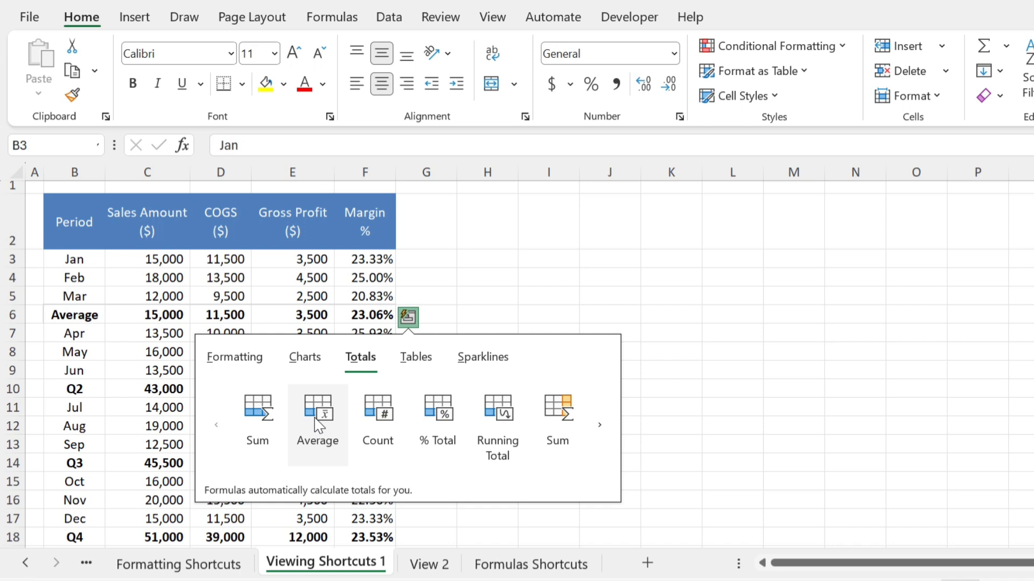
{"action": "left_click", "coordinate": [483, 357]}
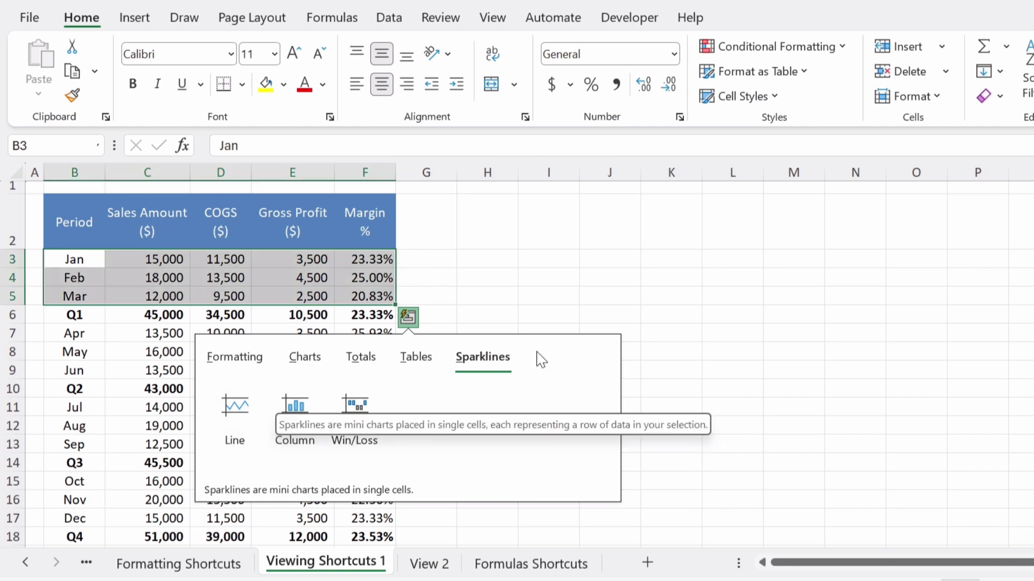
{"action": "key", "text": "Escape"}
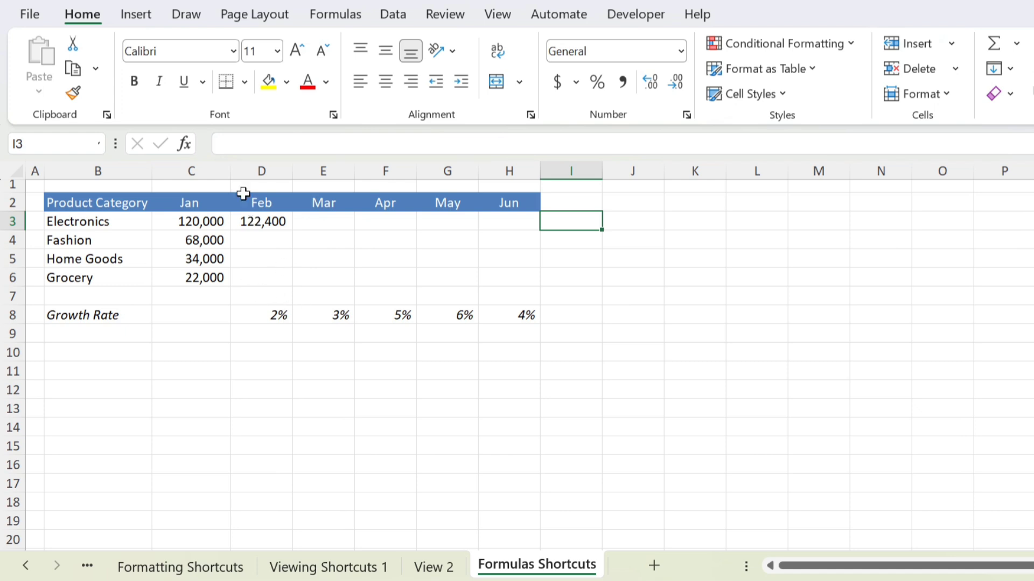
Step: Inspect the Electronics February growth formula and trial-fill it across Mar–Jun, undoing both attempts
{"action": "left_click", "coordinate": [251, 222]}
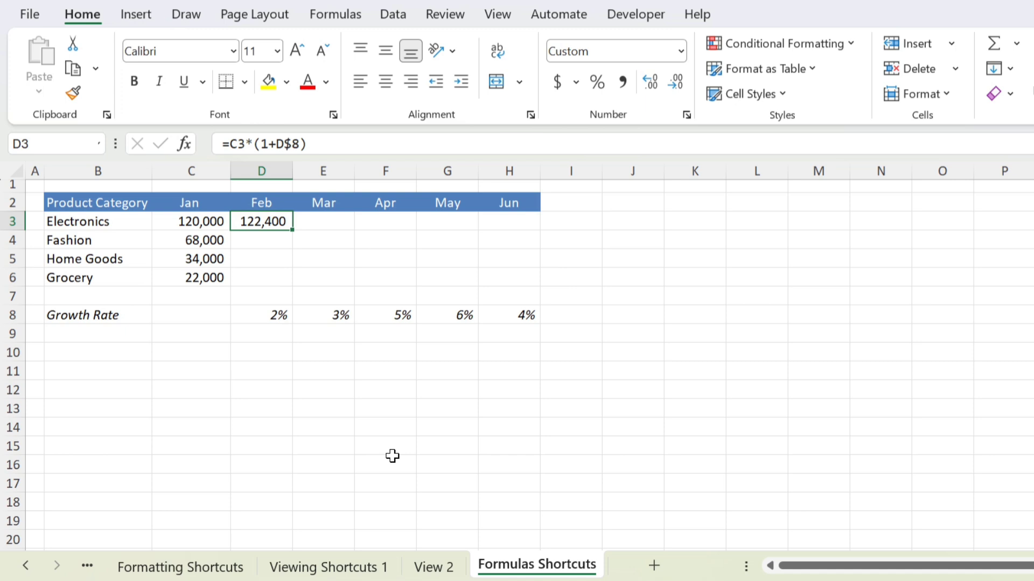
{"action": "key", "text": "F2"}
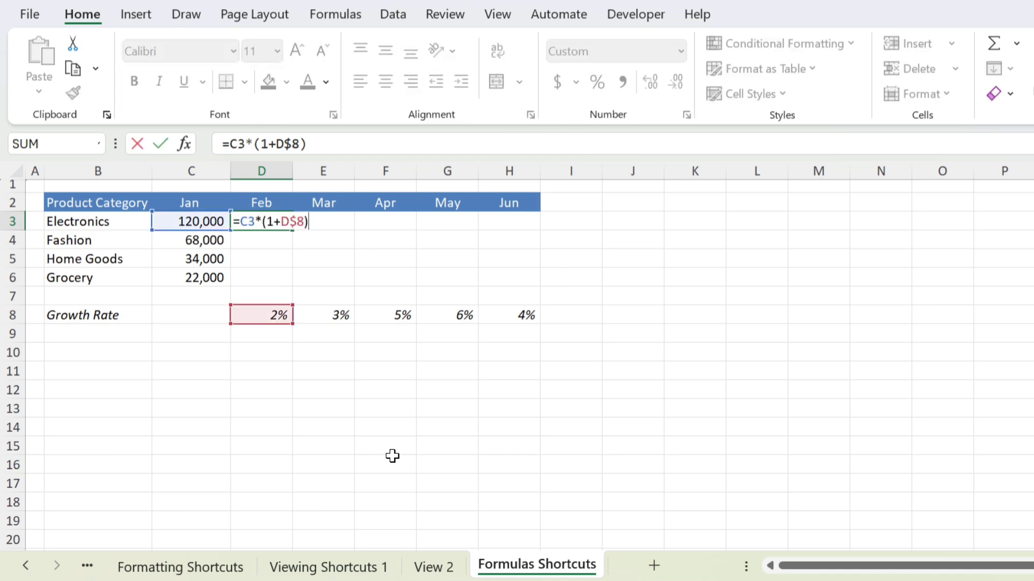
{"action": "key", "text": "ctrl+Return"}
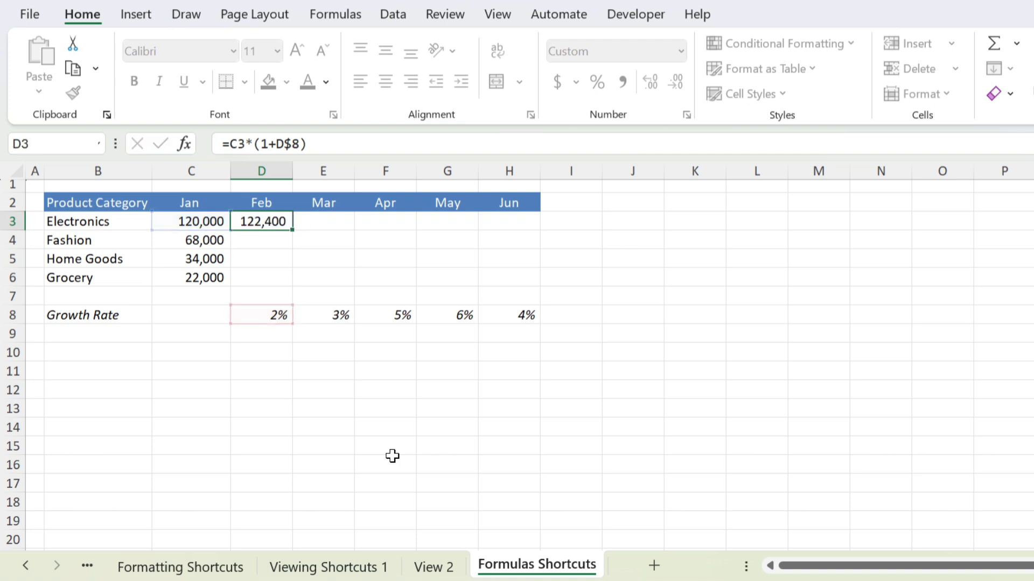
{"action": "left_click", "coordinate": [294, 232]}
{"action": "left_click_drag", "start_coordinate": [294, 232], "coordinate": [531, 228]}
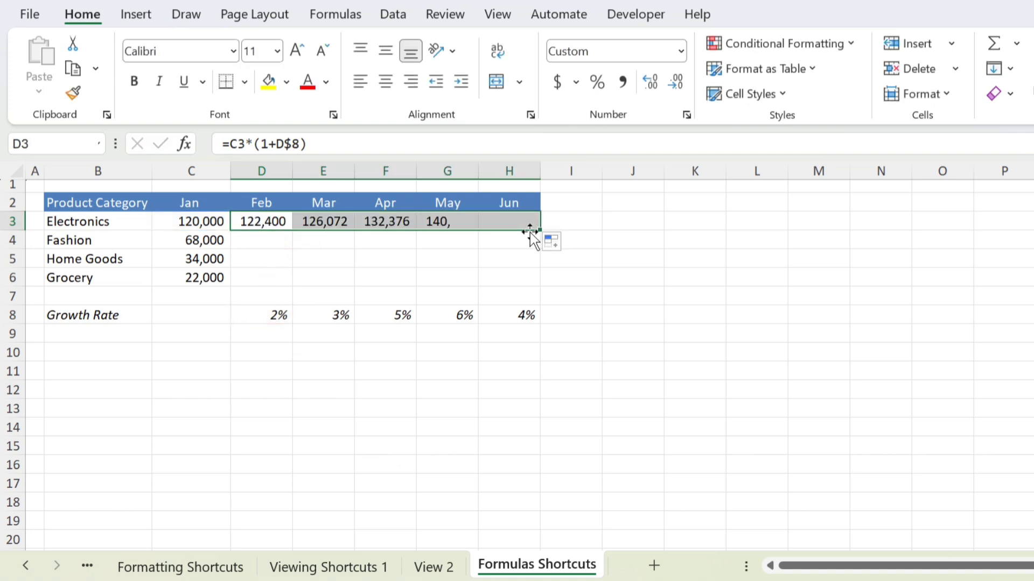
{"action": "key", "text": "ctrl+z"}
{"action": "key", "text": "ctrl+c"}
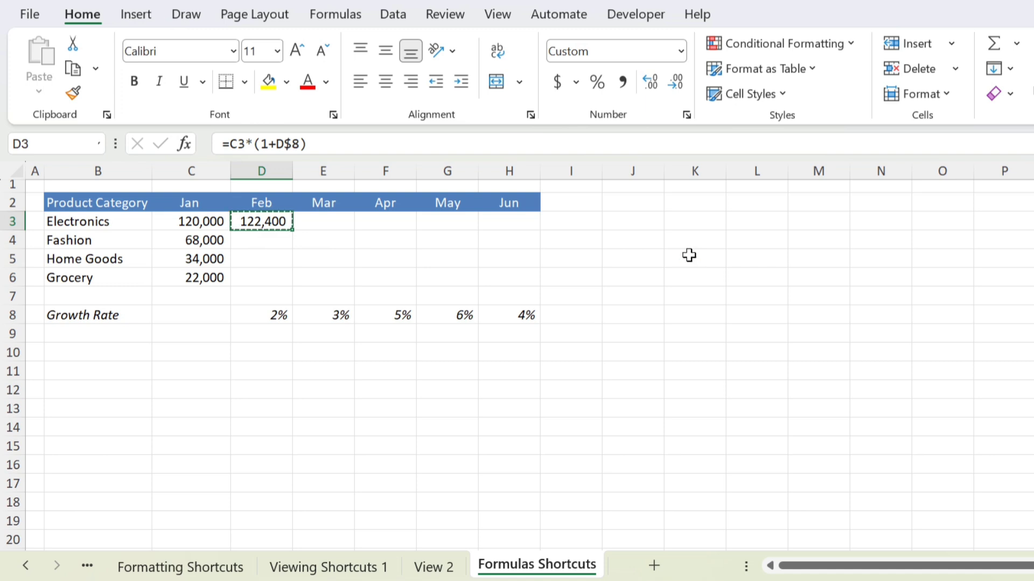
{"action": "key", "text": "shift+Right"}
{"action": "key", "text": "shift+Right"}
{"action": "key", "text": "shift+Right"}
{"action": "key", "text": "shift+Right"}
{"action": "key", "text": "ctrl+v"}
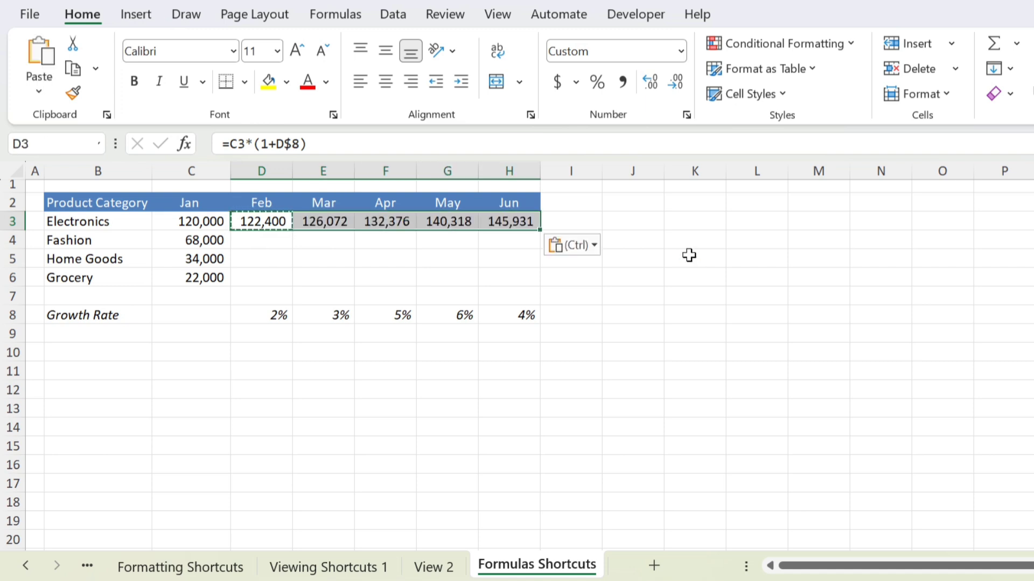
{"action": "key", "text": "ctrl+z"}
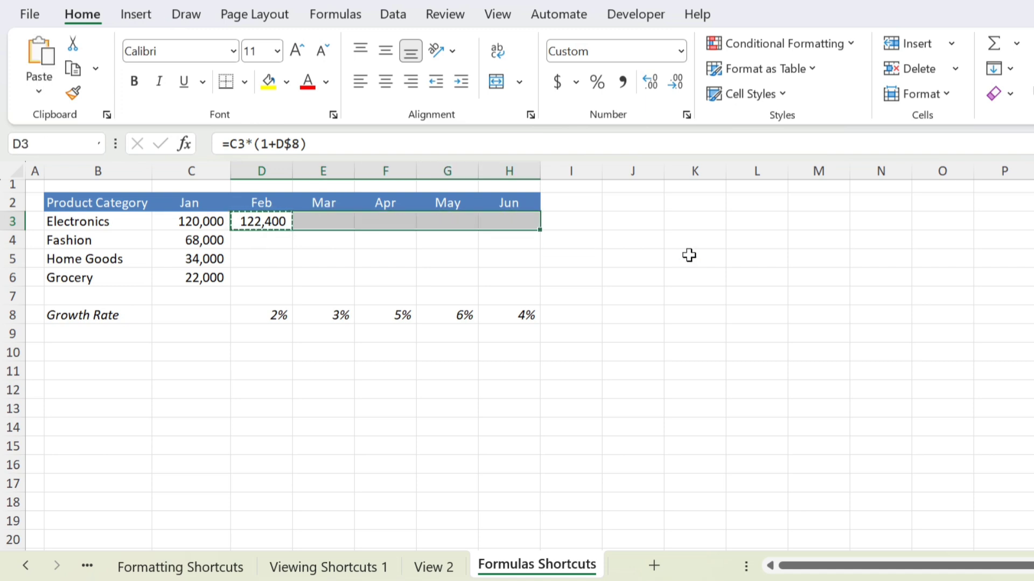
{"action": "key", "text": "Escape"}
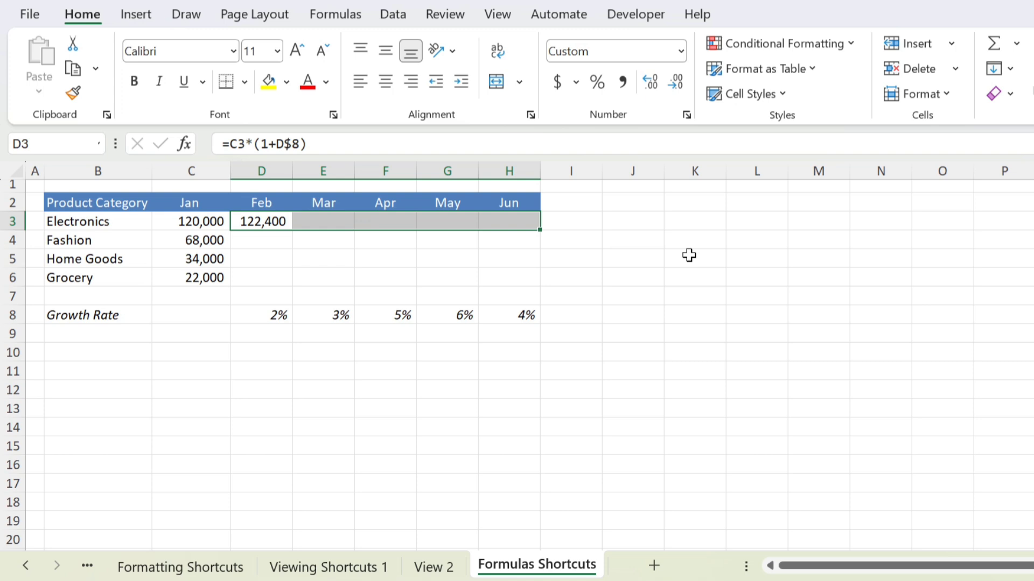
Step: Fill the growth formula right through Jun with Ctrl+R, then down to Grocery with Ctrl+D
{"action": "key", "text": "Left"}
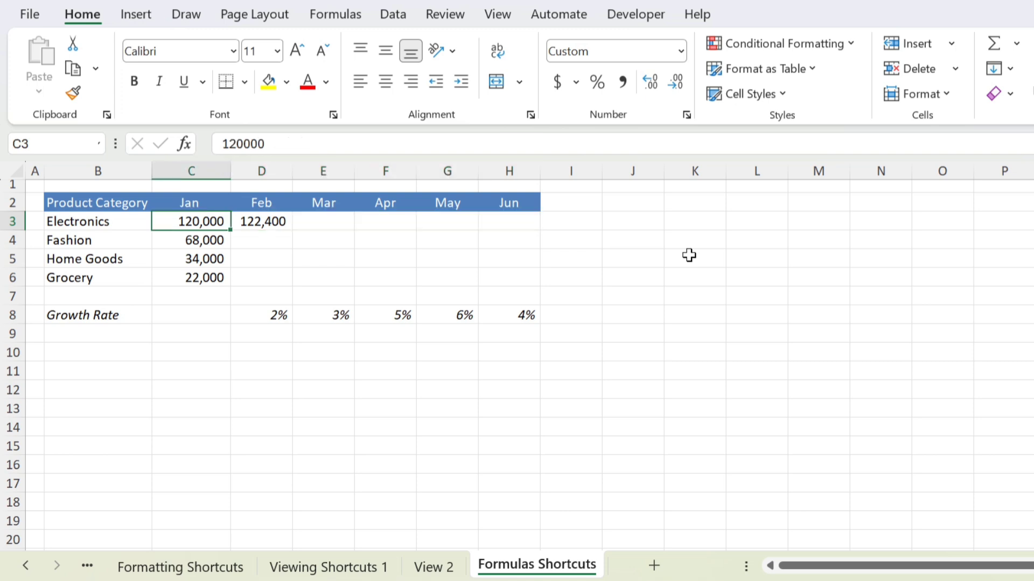
{"action": "key", "text": "Right"}
{"action": "key", "text": "shift+Right"}
{"action": "key", "text": "shift+Right"}
{"action": "key", "text": "shift+Right"}
{"action": "key", "text": "shift+Right"}
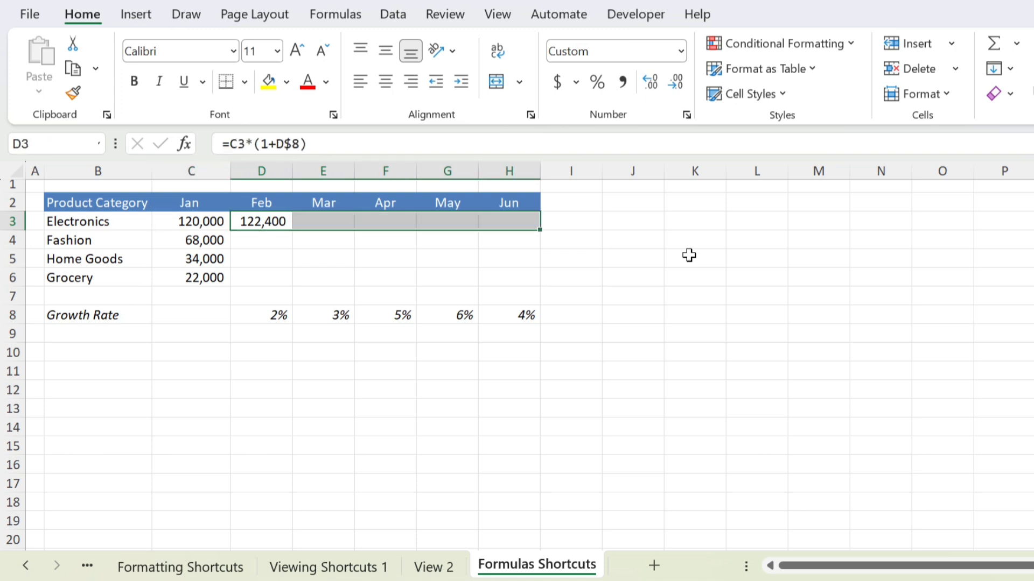
{"action": "key", "text": "ctrl+r"}
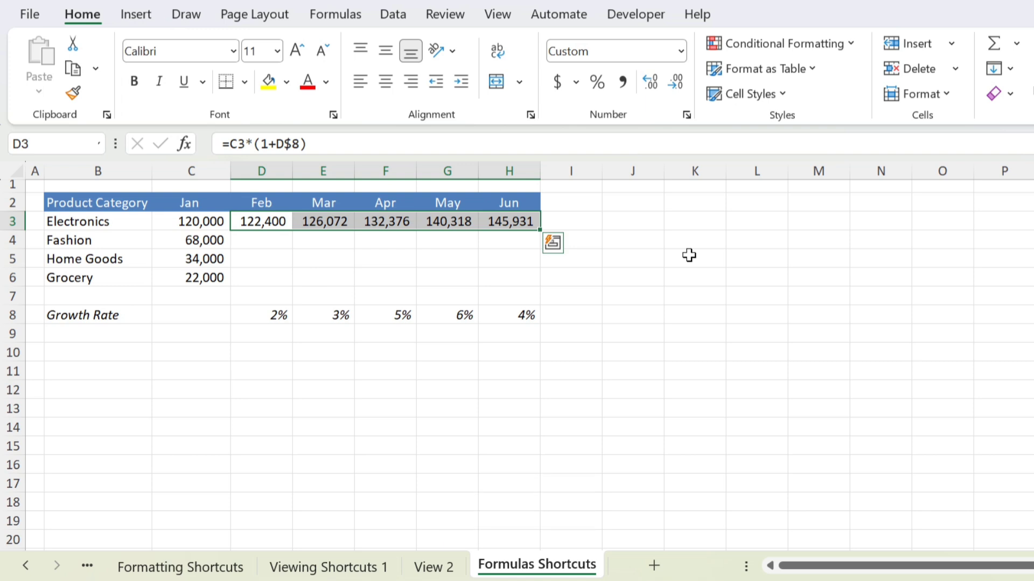
{"action": "key", "text": "shift+Down"}
{"action": "key", "text": "shift+Down"}
{"action": "key", "text": "shift+Down"}
{"action": "key", "text": "ctrl+d"}
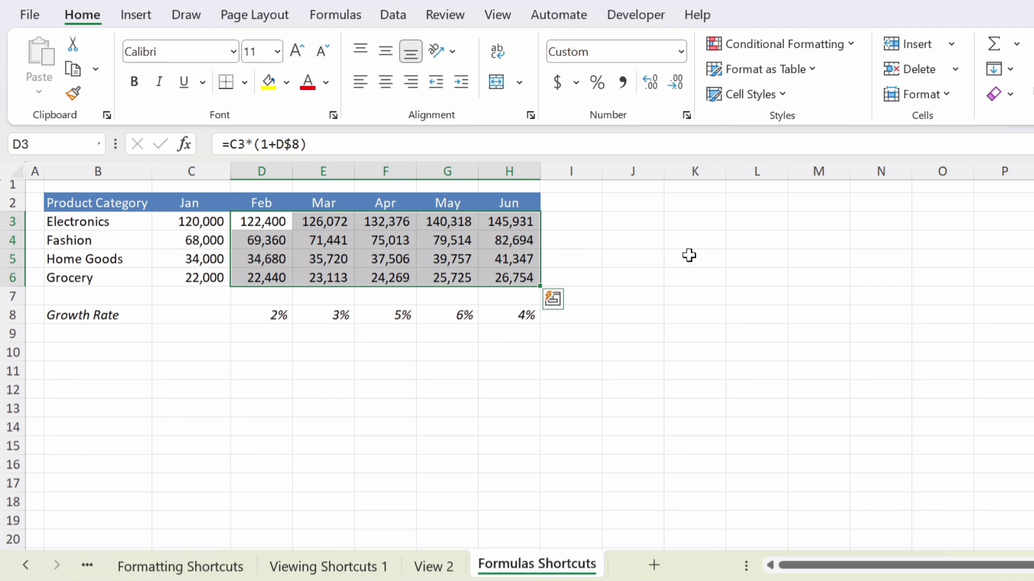
Step: Check the Fashion, Home Goods and Electronics February formulas with F2, leaving them unchanged
{"action": "key", "text": "Down"}
{"action": "key", "text": "F2"}
{"action": "key", "text": "Escape"}
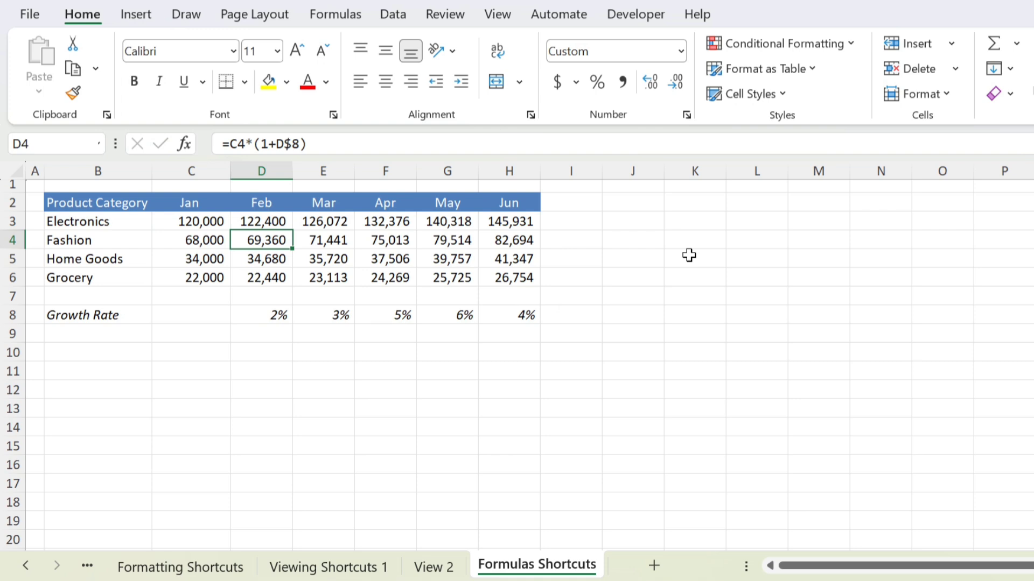
{"action": "key", "text": "Down"}
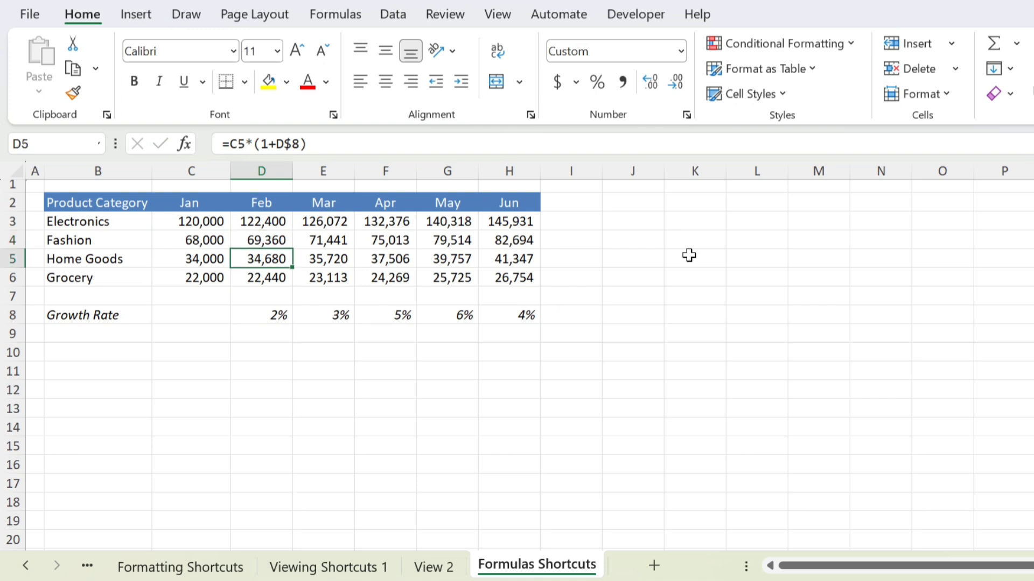
{"action": "key", "text": "F2"}
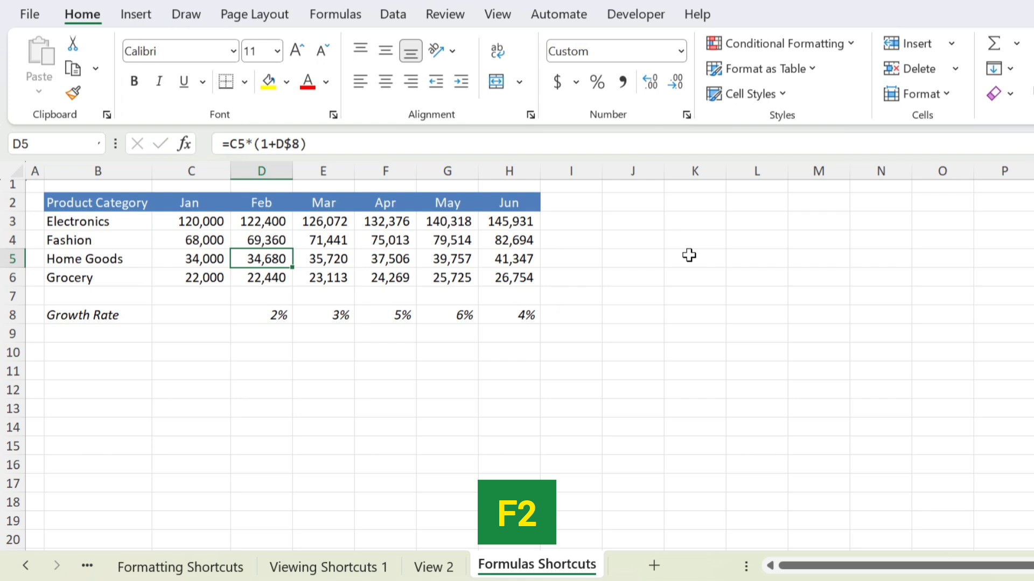
{"action": "key", "text": "Up"}
{"action": "key", "text": "Up"}
{"action": "key", "text": "F2"}
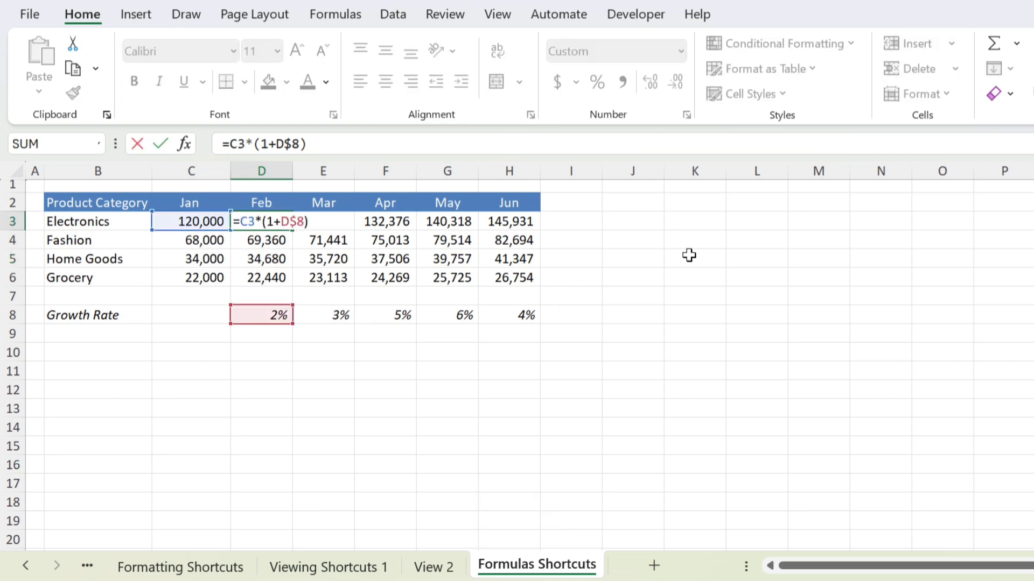
{"action": "key", "text": "Escape"}
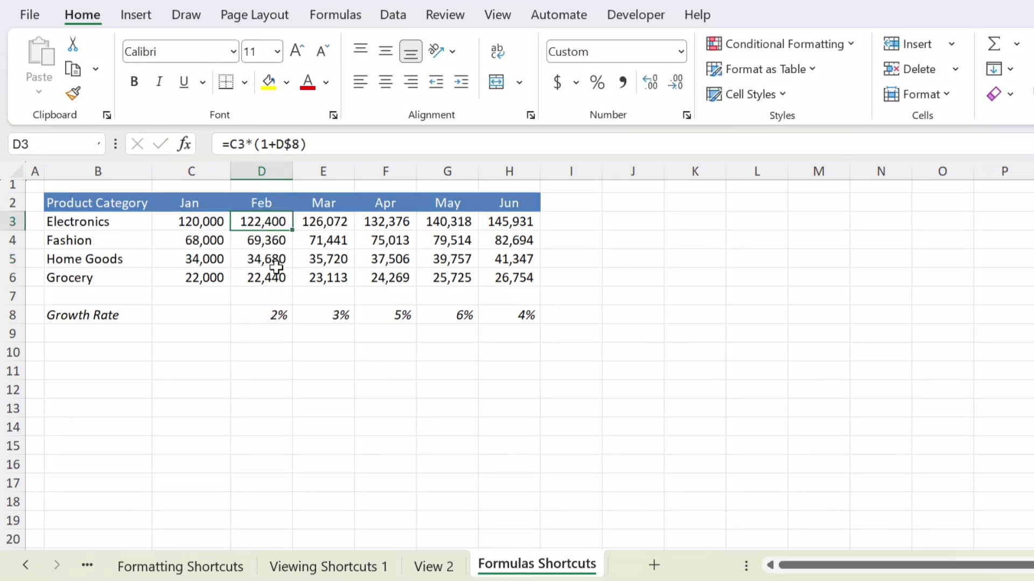
{"action": "double_click", "coordinate": [249, 240]}
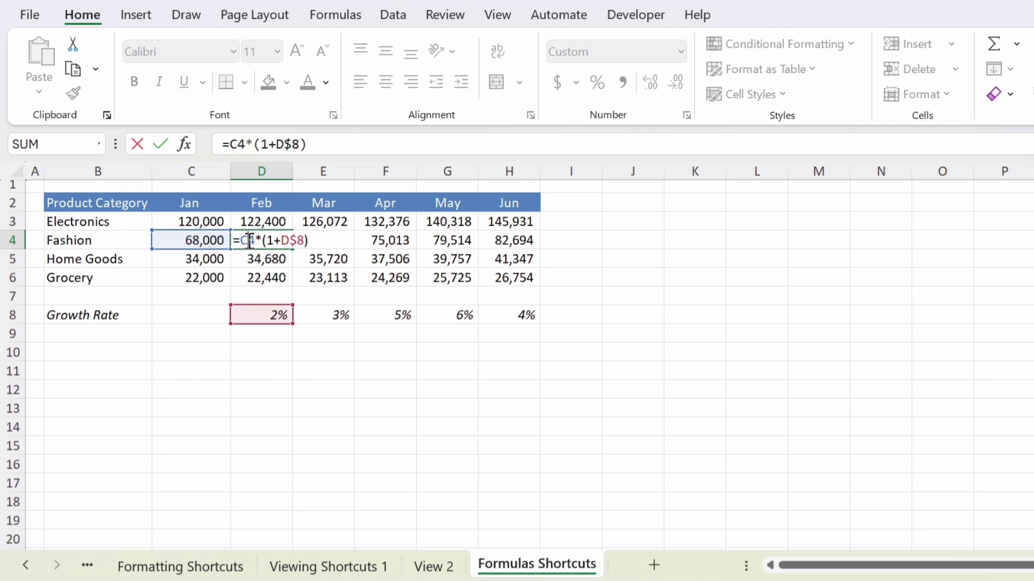
{"action": "key", "text": "Escape"}
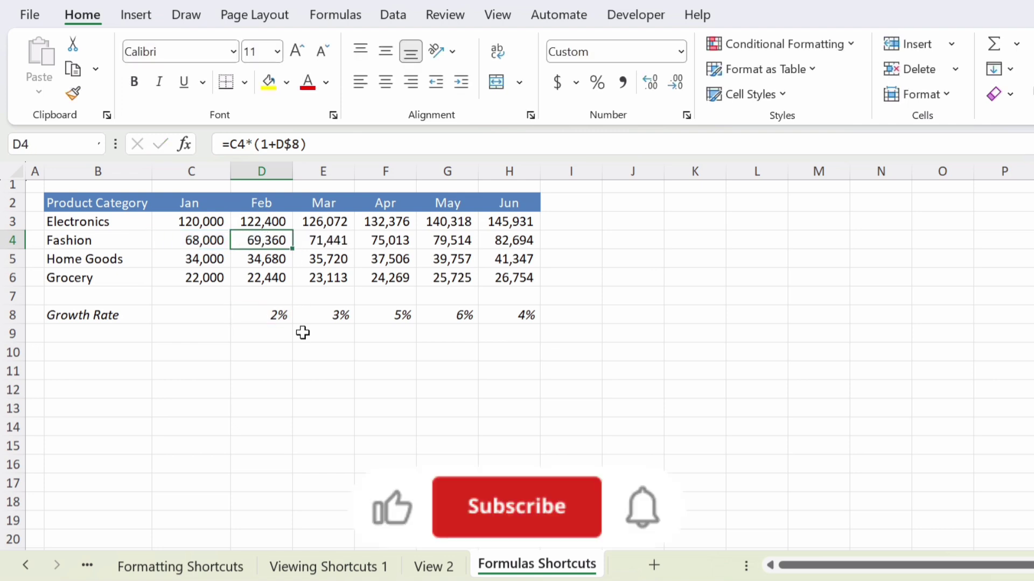